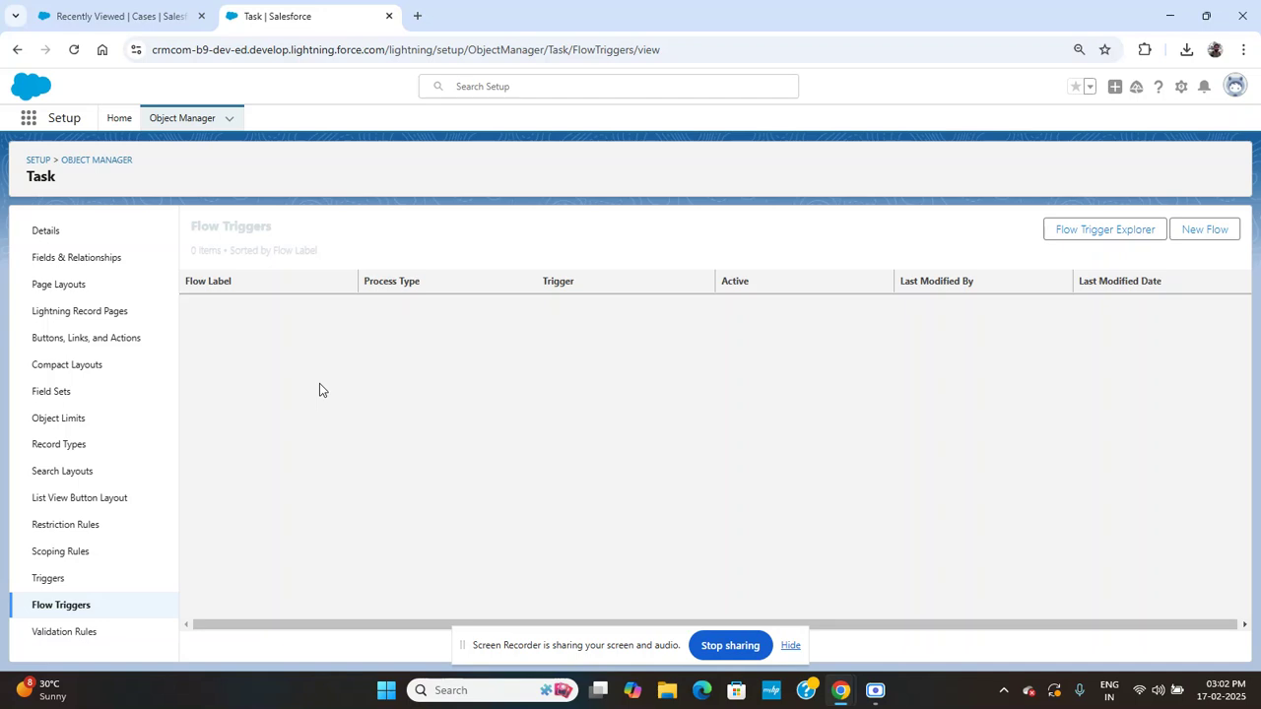
# Step: Open the Hard Drive Replacement case in the Service Console, collapse the case list and view its full Activity History
pyautogui.click(131, 14)
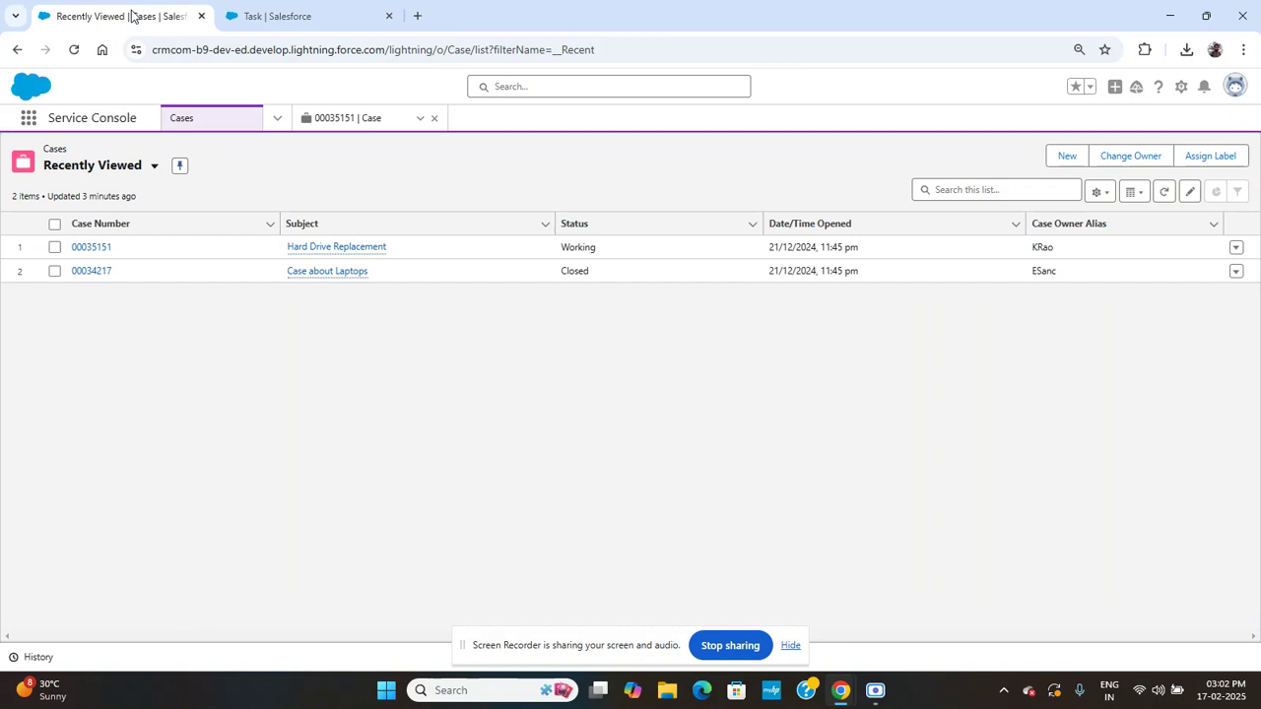
pyautogui.click(370, 121)
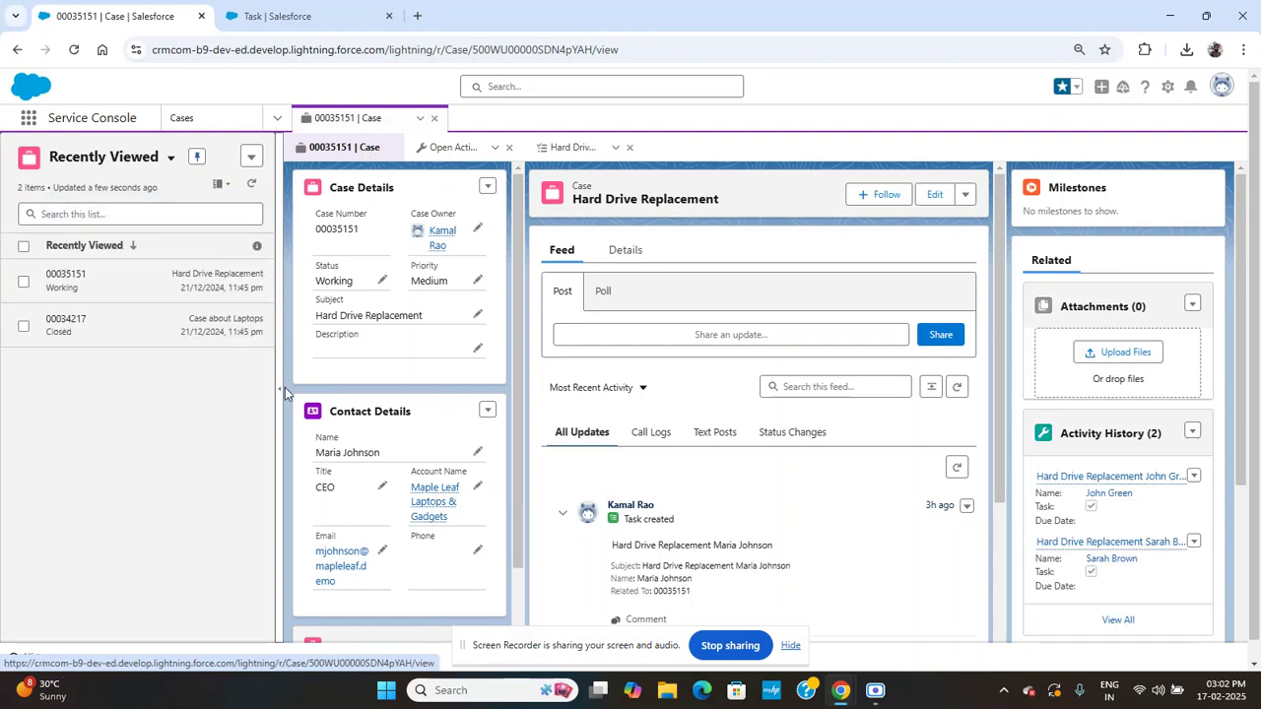
pyautogui.click(281, 391)
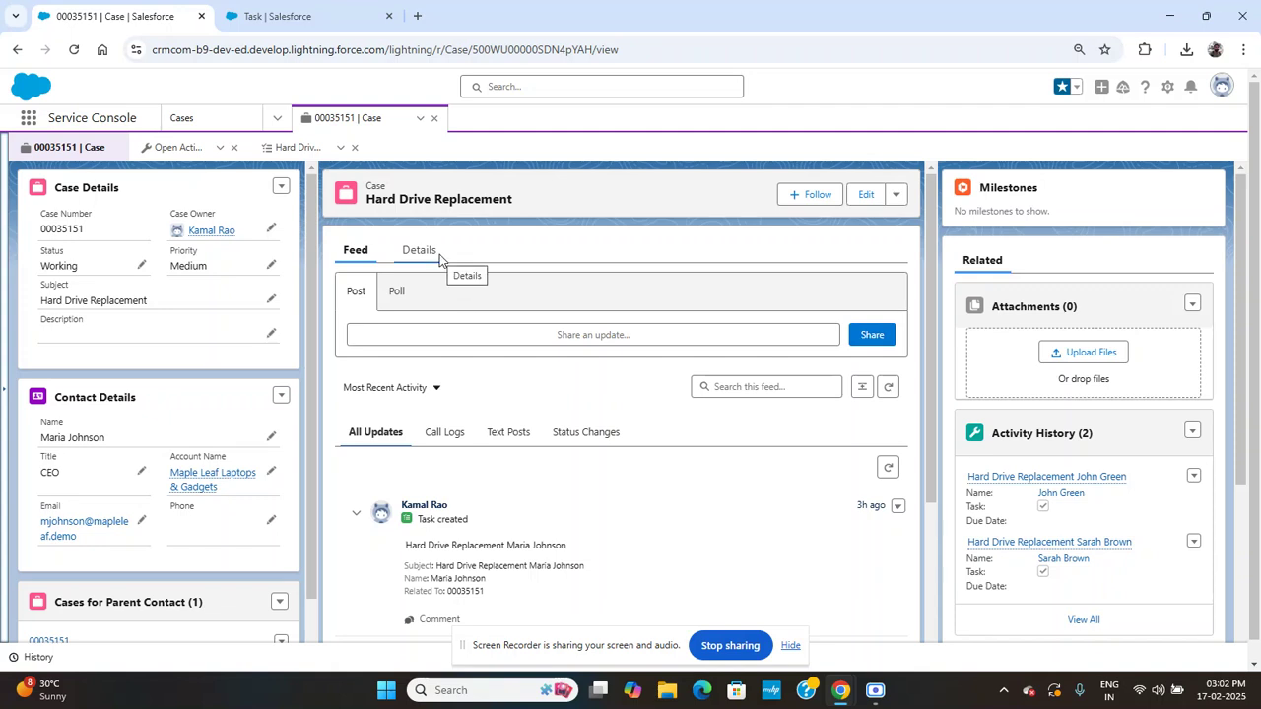
pyautogui.click(1085, 619)
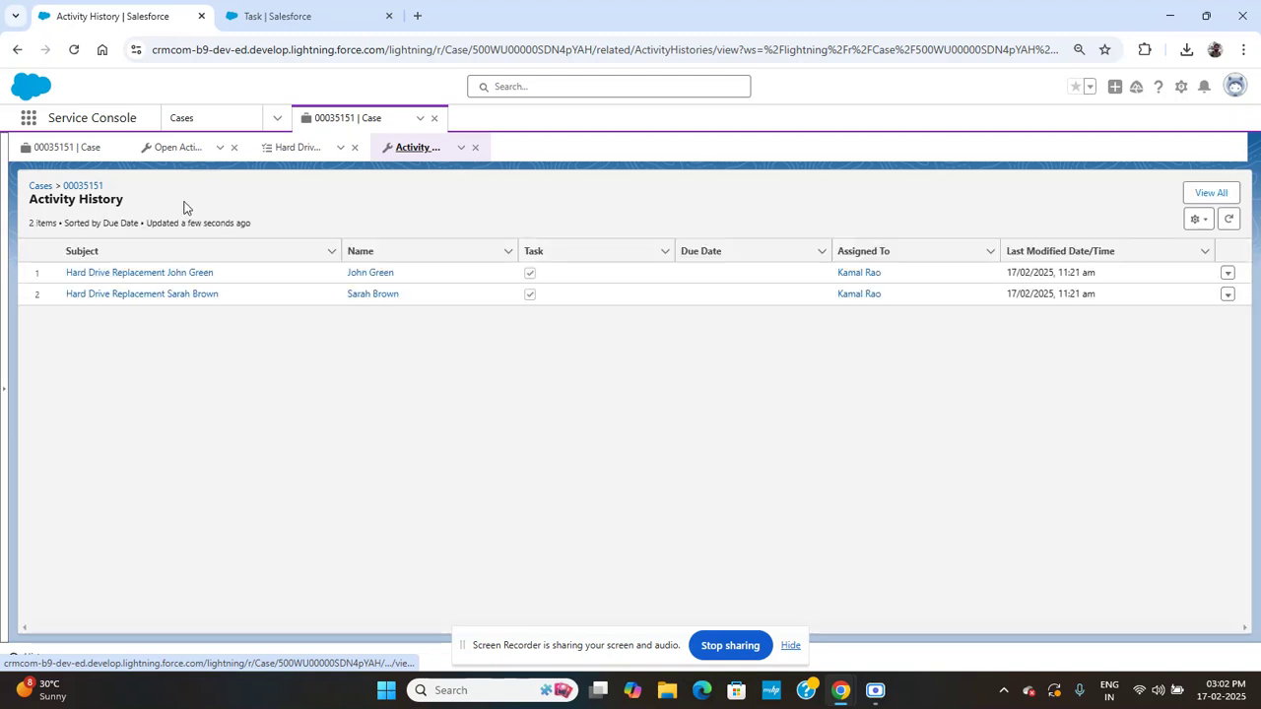
# Step: Close the Activity History, Hard Drive Replacement task and Open Activities subtabs of the case
pyautogui.click(473, 149)
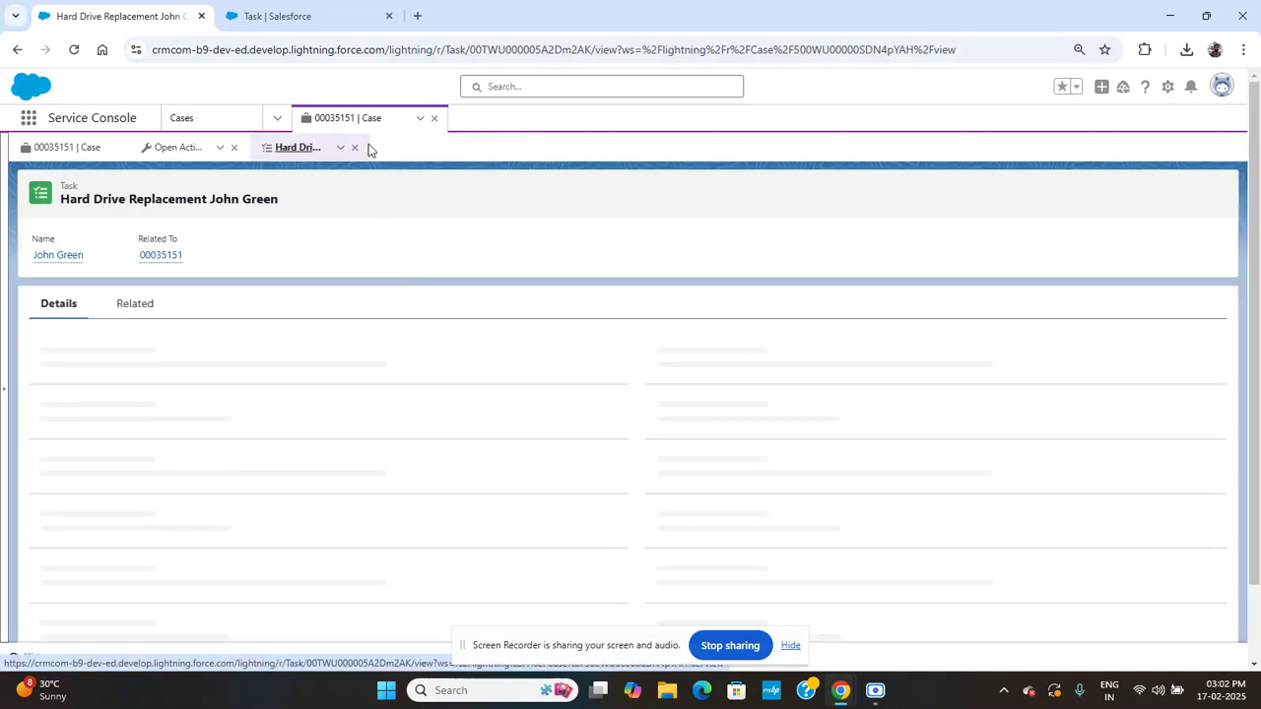
pyautogui.click(357, 148)
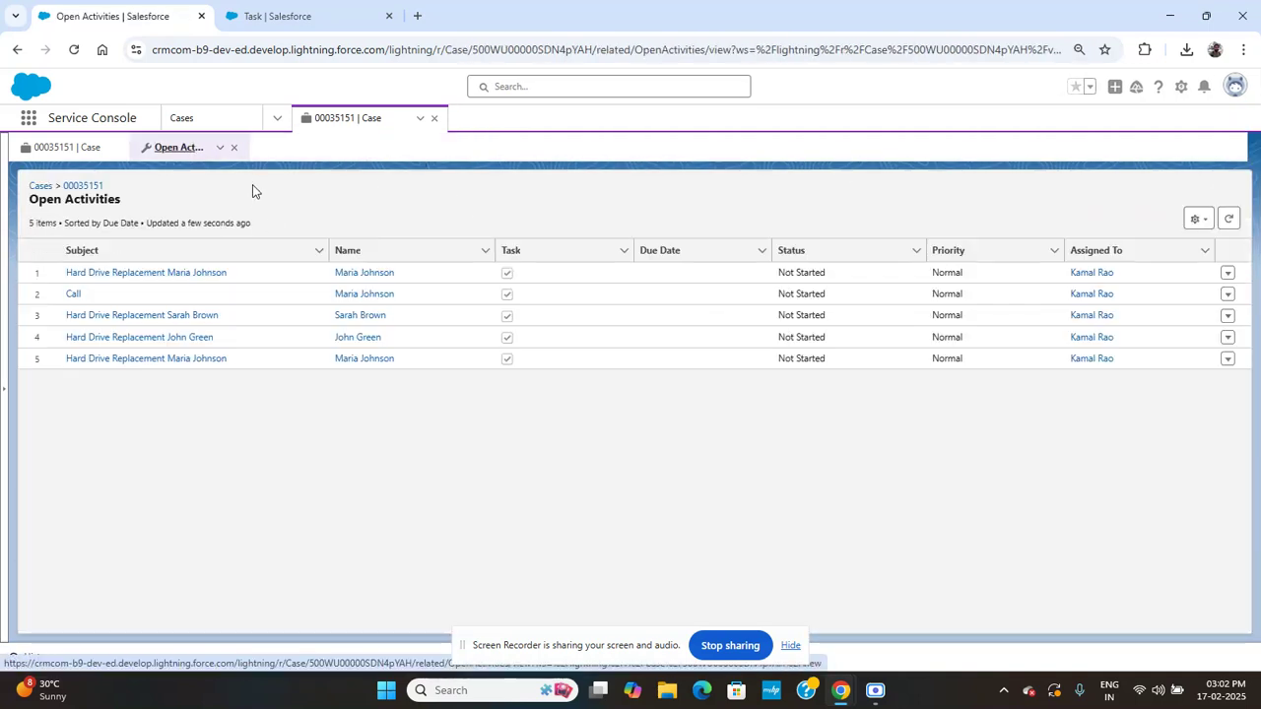
pyautogui.click(234, 147)
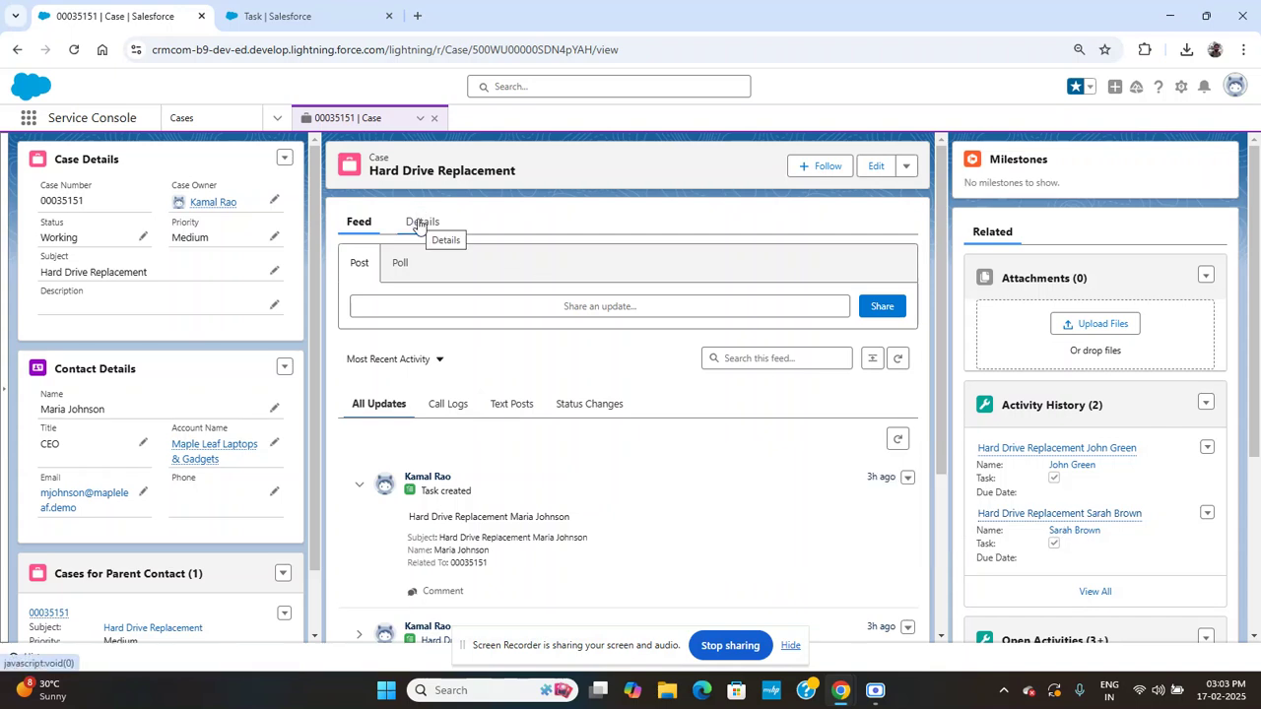
# Step: Create a new record-triggered flow on the Task object that triggers when a record is created or updated
pyautogui.click(317, 18)
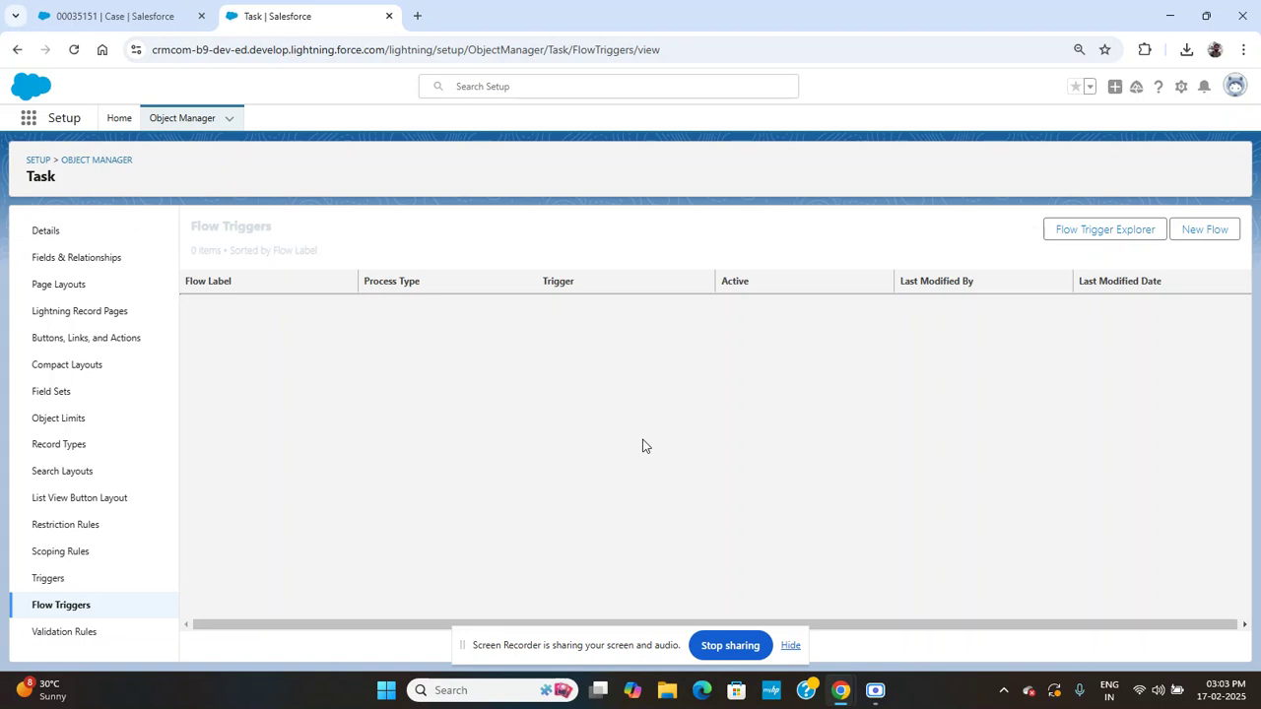
pyautogui.click(1203, 233)
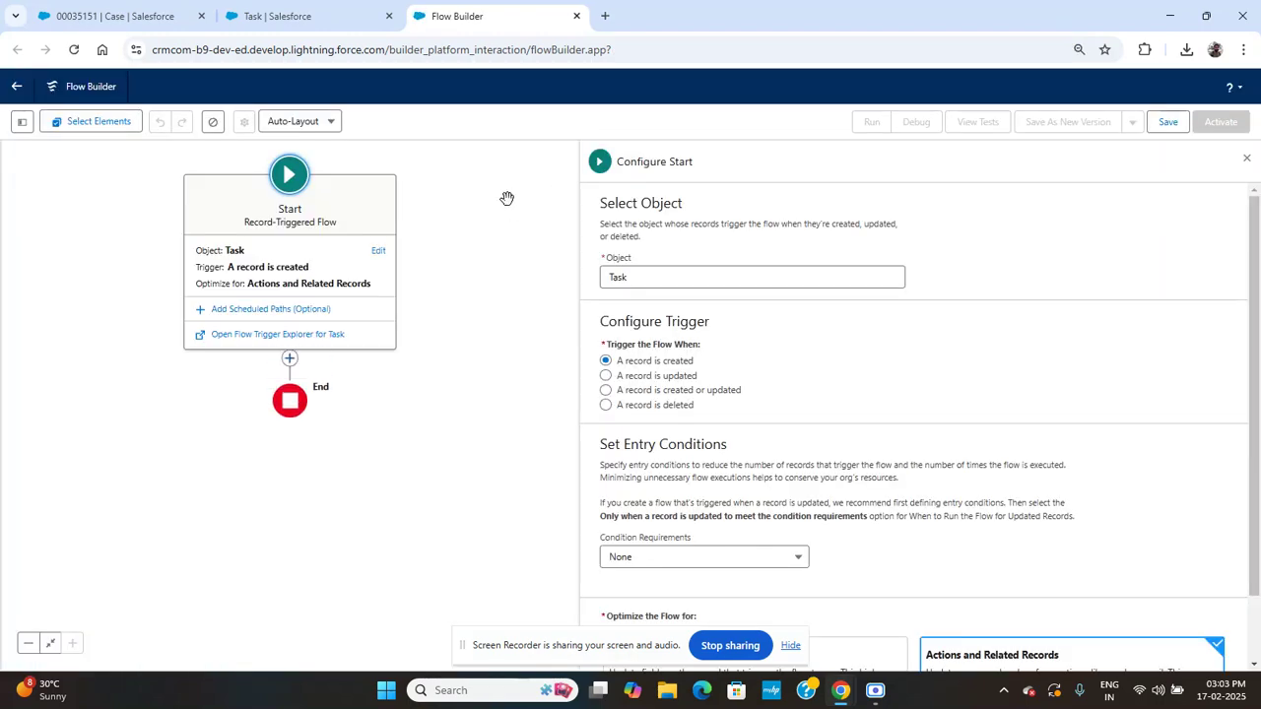
pyautogui.click(714, 273)
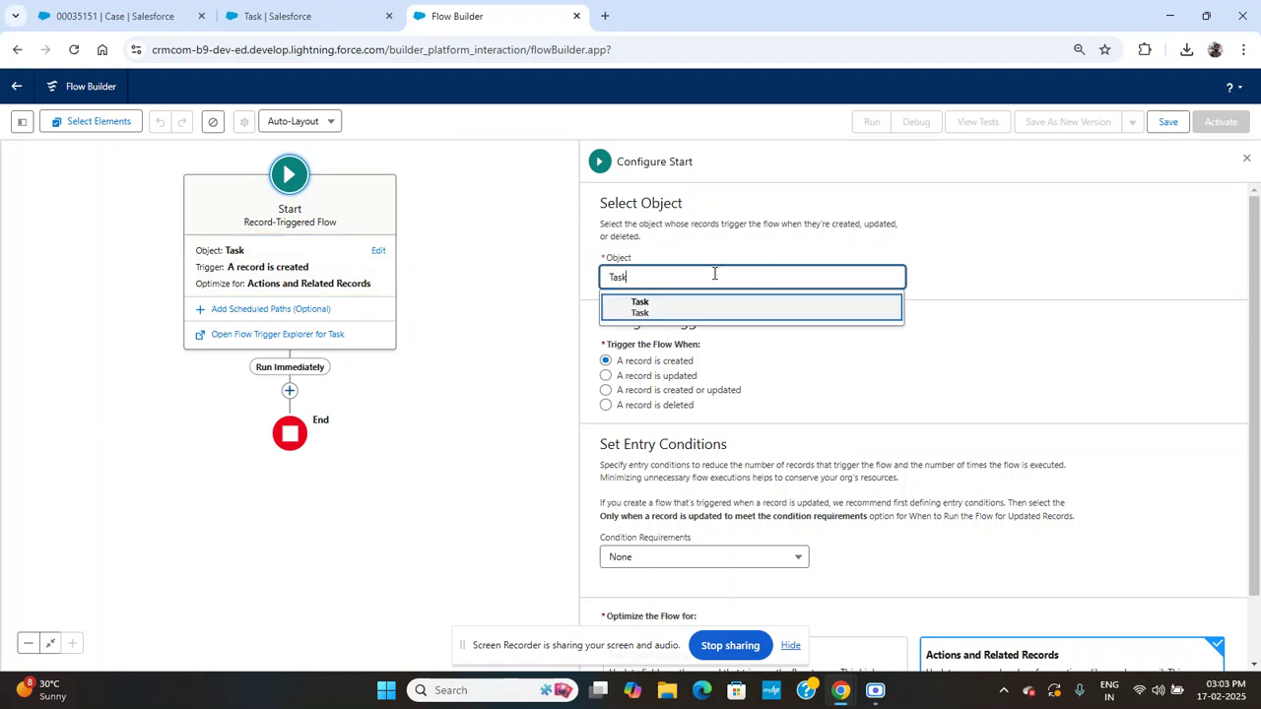
pyautogui.click(845, 310)
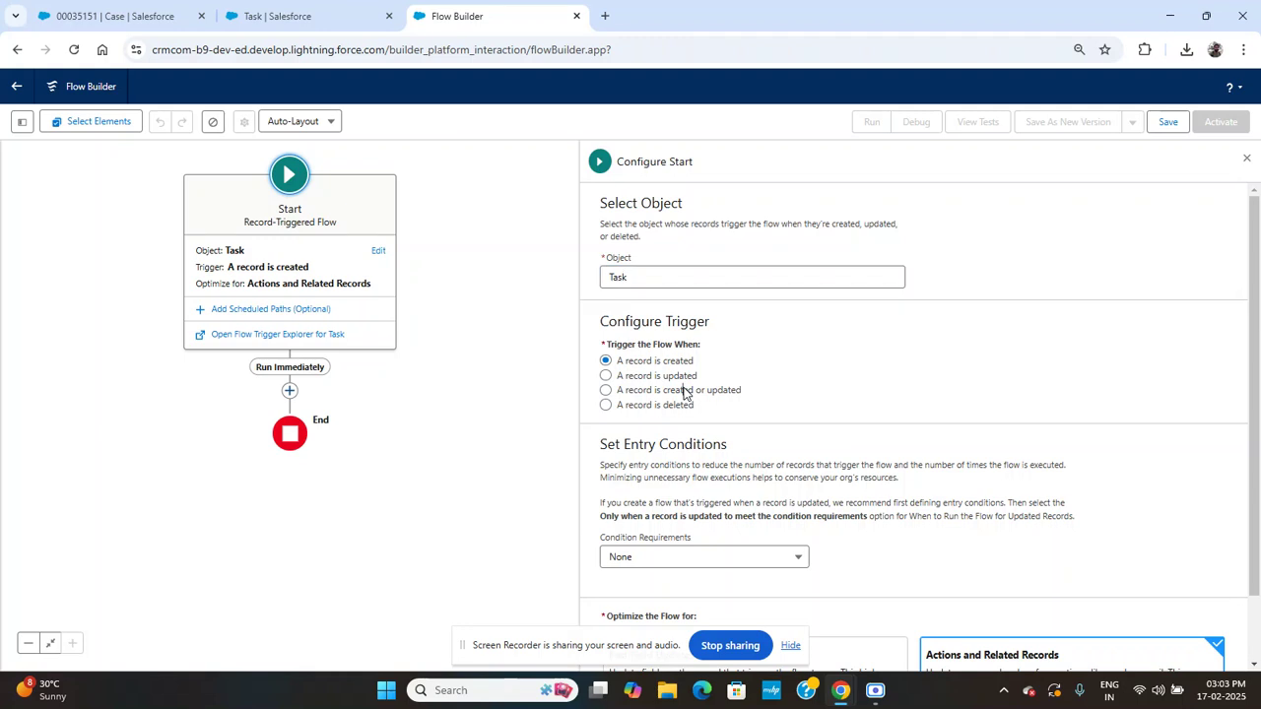
pyautogui.click(686, 390)
pyautogui.scroll(-1, 964, 363)
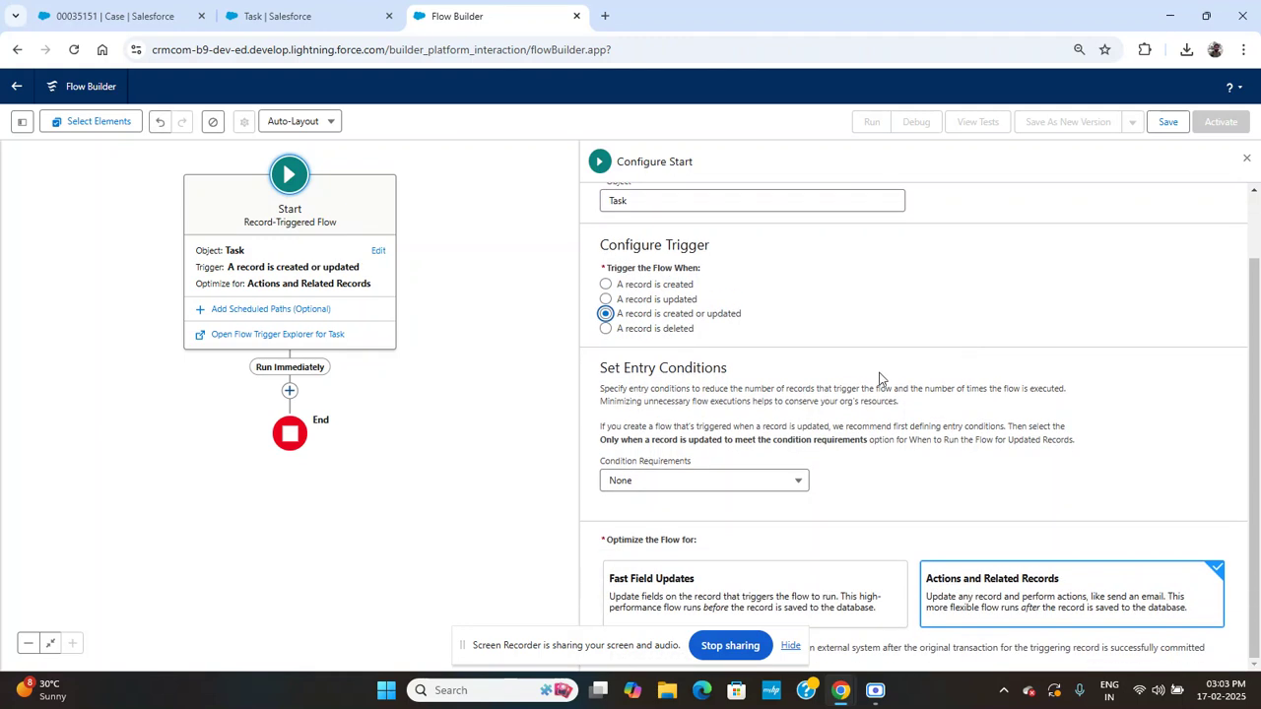
# Step: Save the flow with the label "Activity count on case" and API name Activity_count_on_case
pyautogui.click(291, 393)
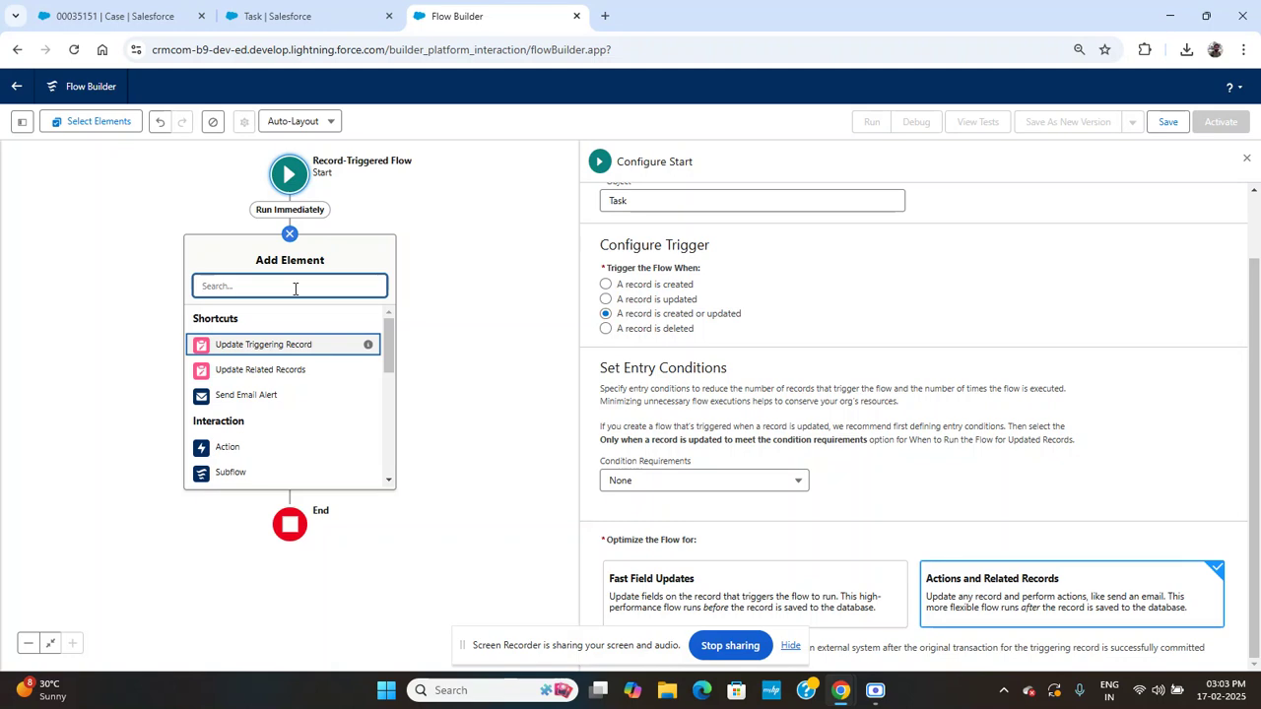
pyautogui.click(1168, 122)
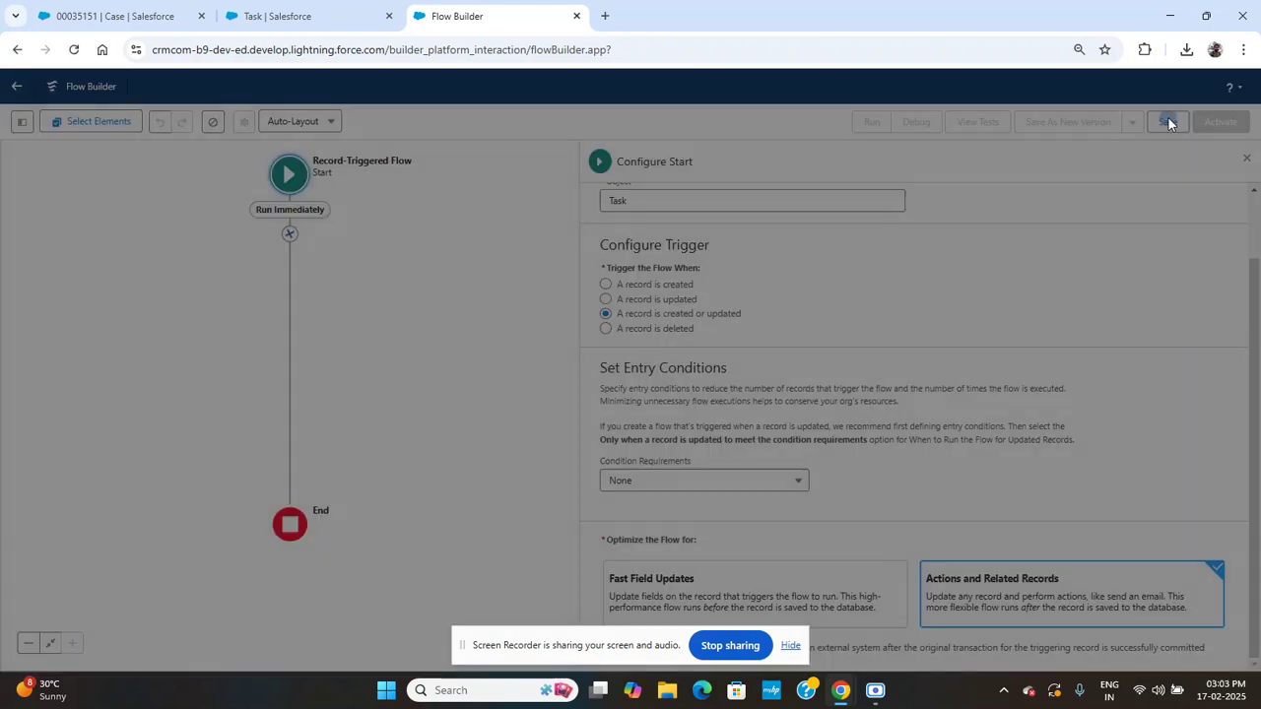
pyautogui.click(557, 322)
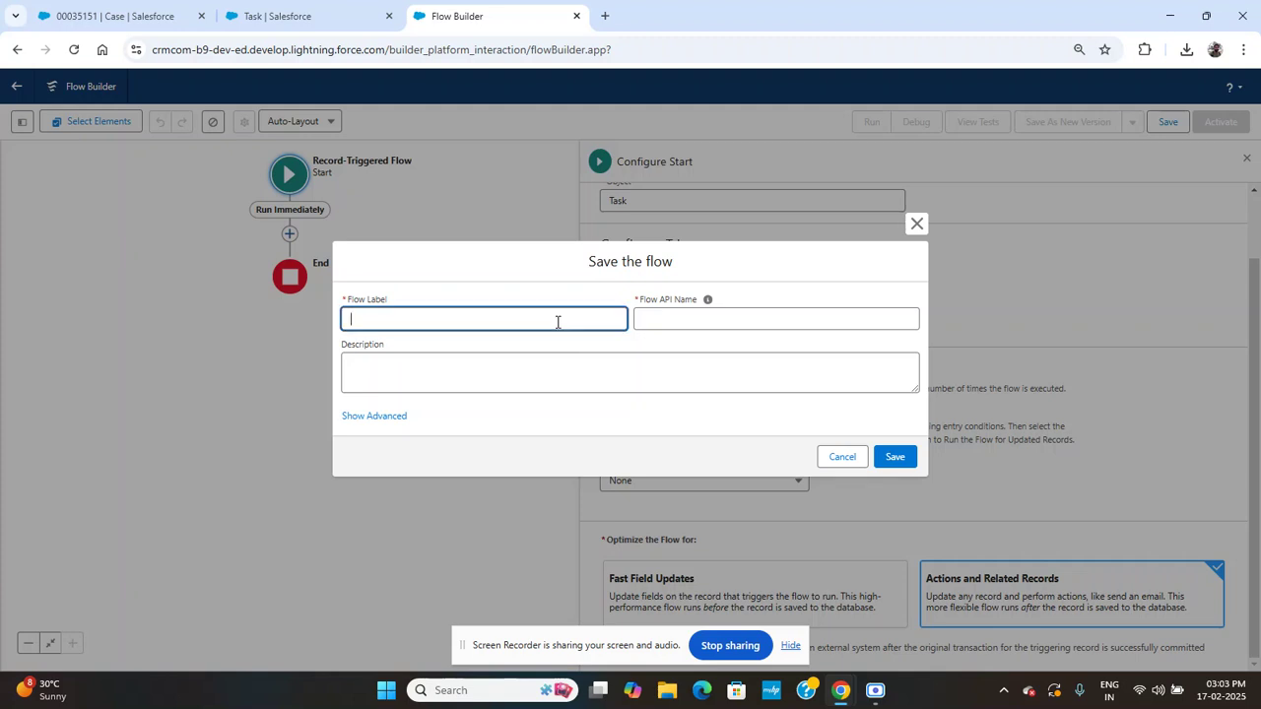
pyautogui.write('activity count on case')
pyautogui.press('Home')
pyautogui.press('Delete')
pyautogui.write('A')
pyautogui.click(667, 320)
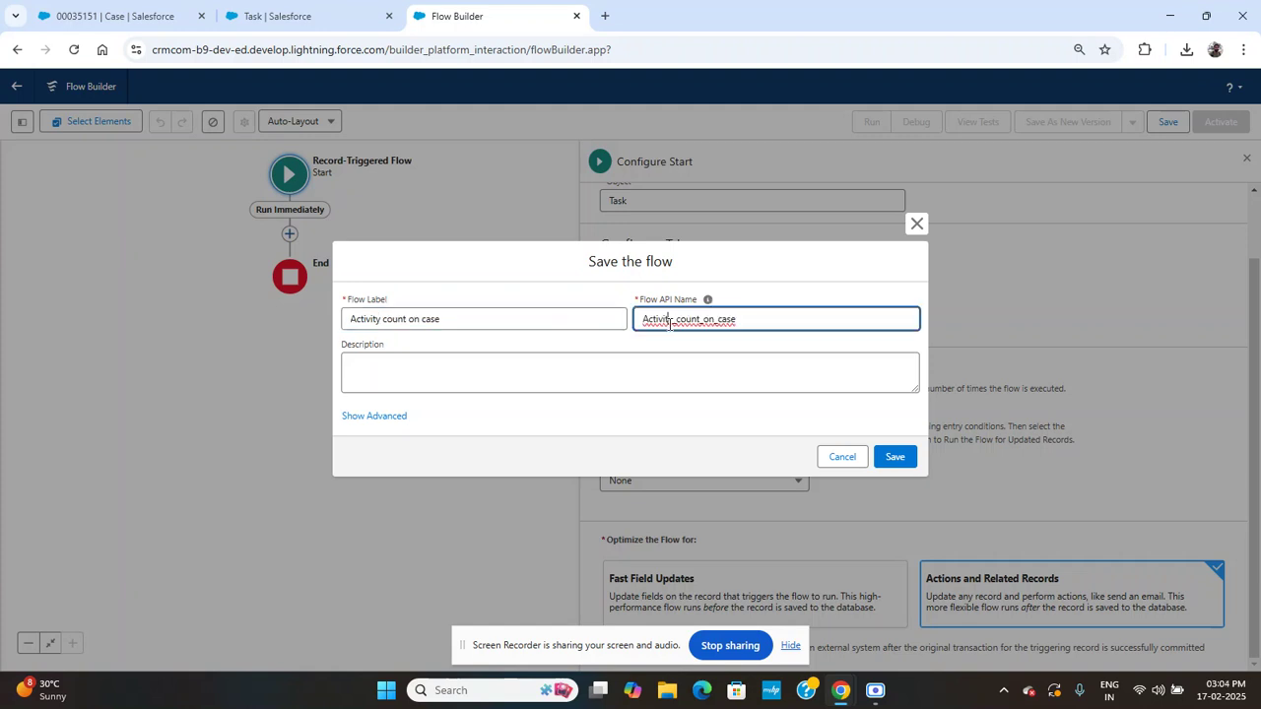
pyautogui.click(913, 464)
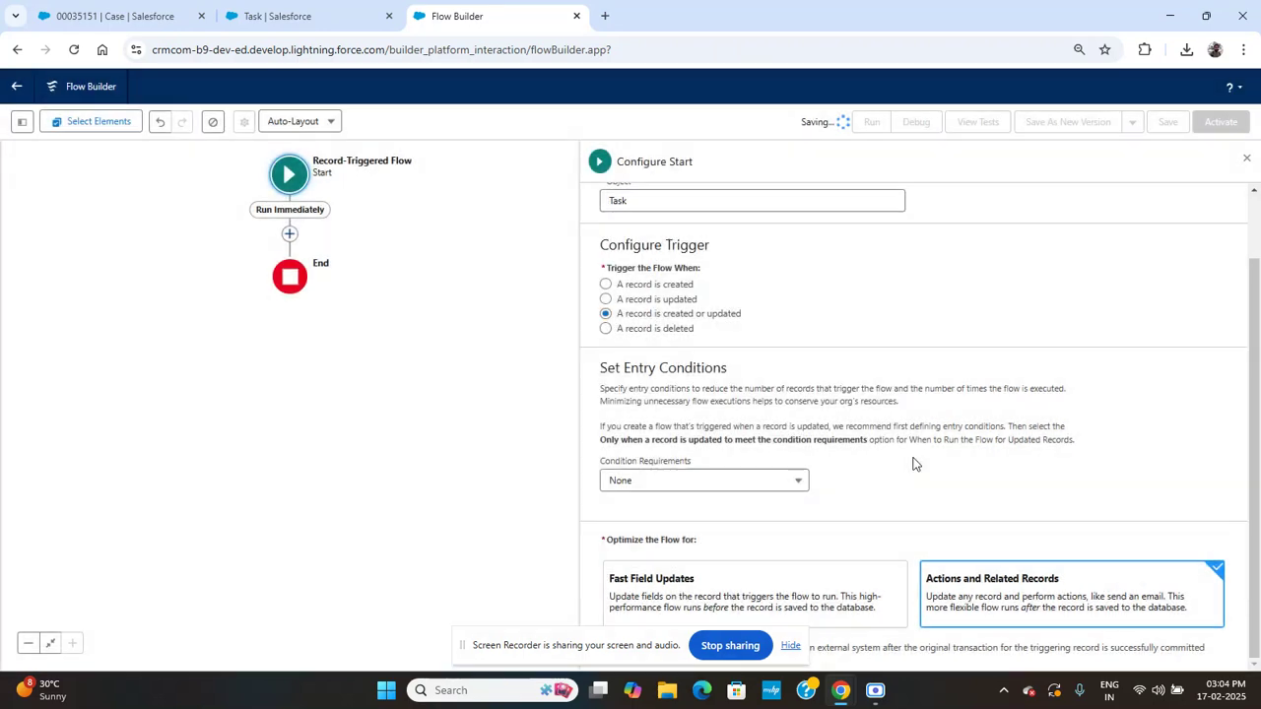
# Step: Add a Get Records element after the Start element and label it "Get All Task" with API name Get_All_Task
pyautogui.click(288, 234)
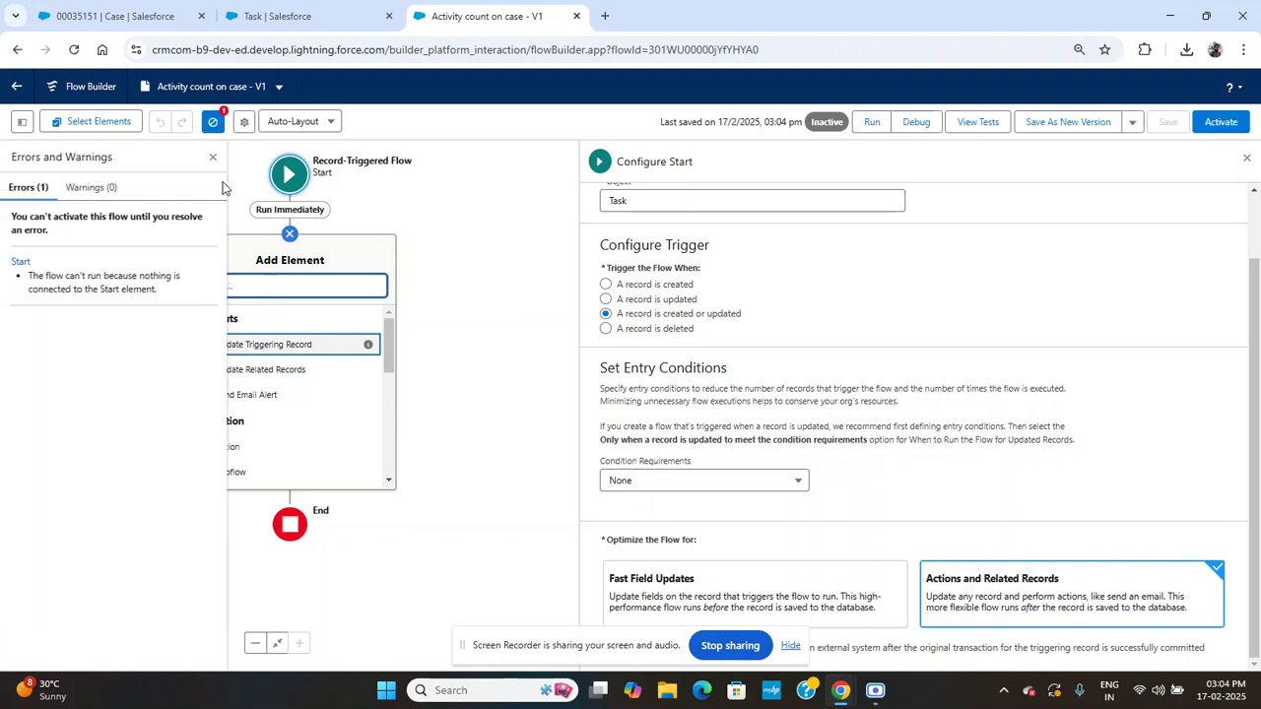
pyautogui.click(213, 159)
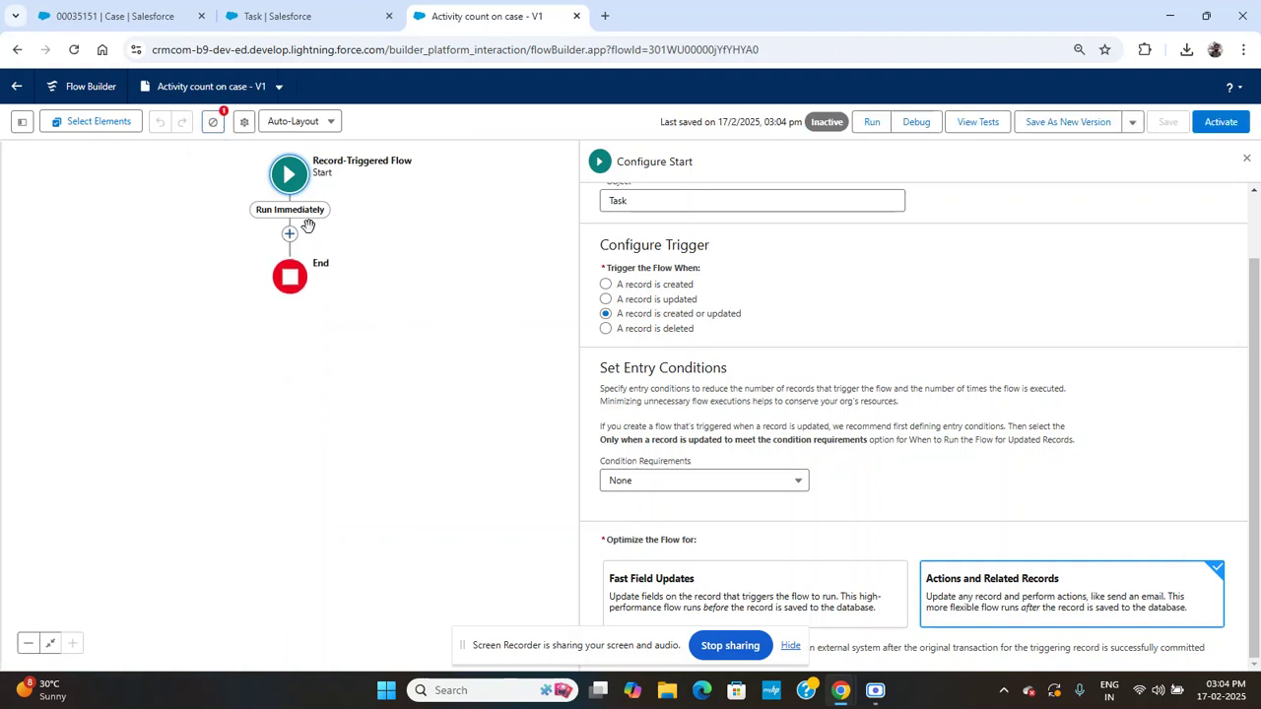
pyautogui.click(289, 234)
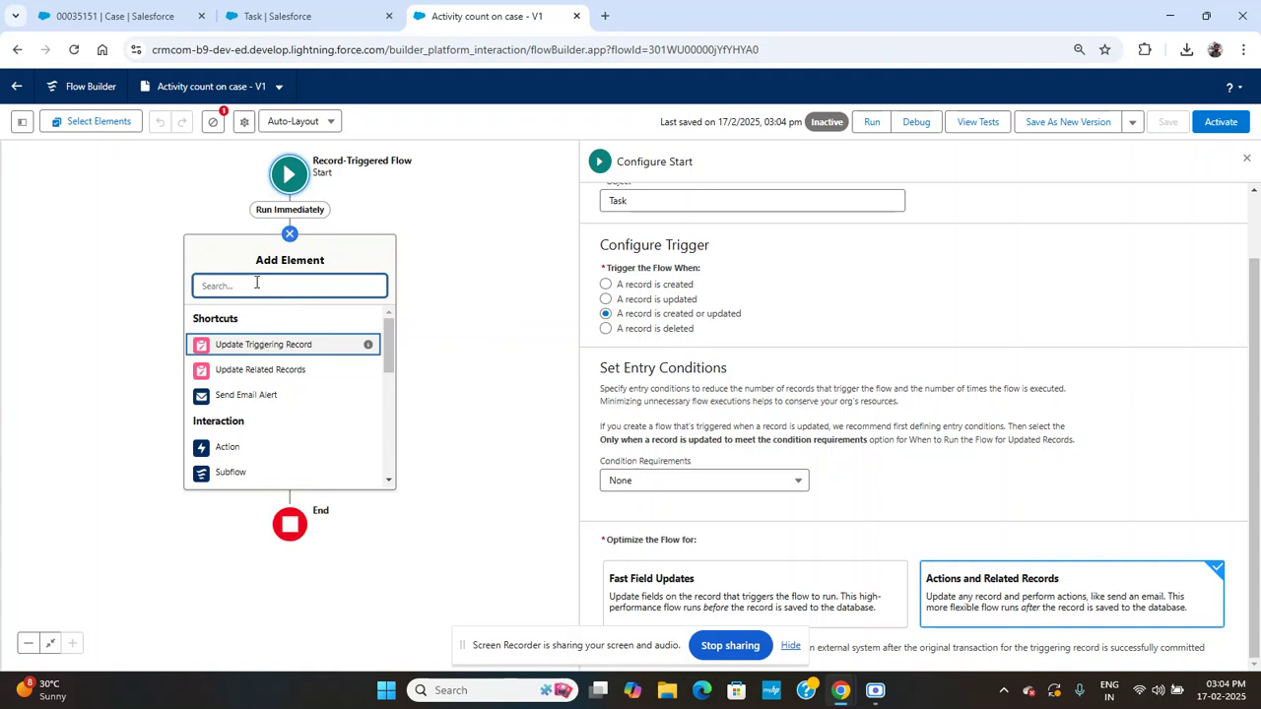
pyautogui.write('get')
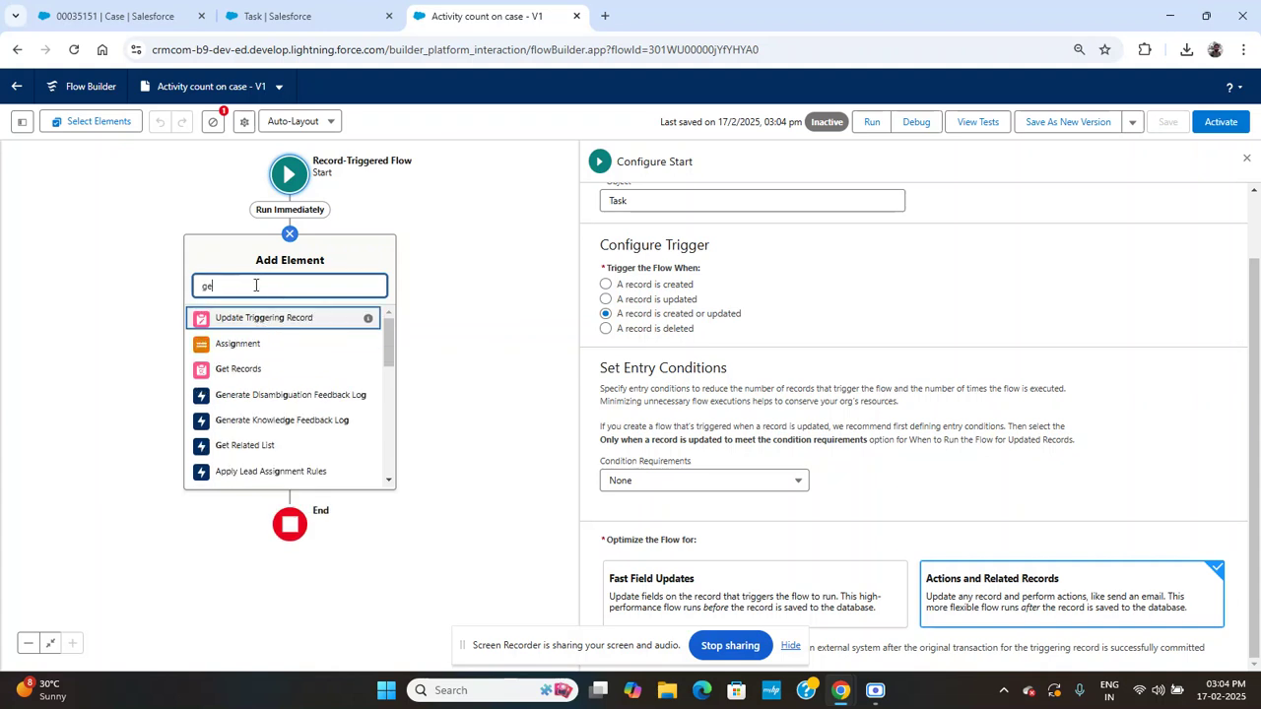
pyautogui.click(240, 317)
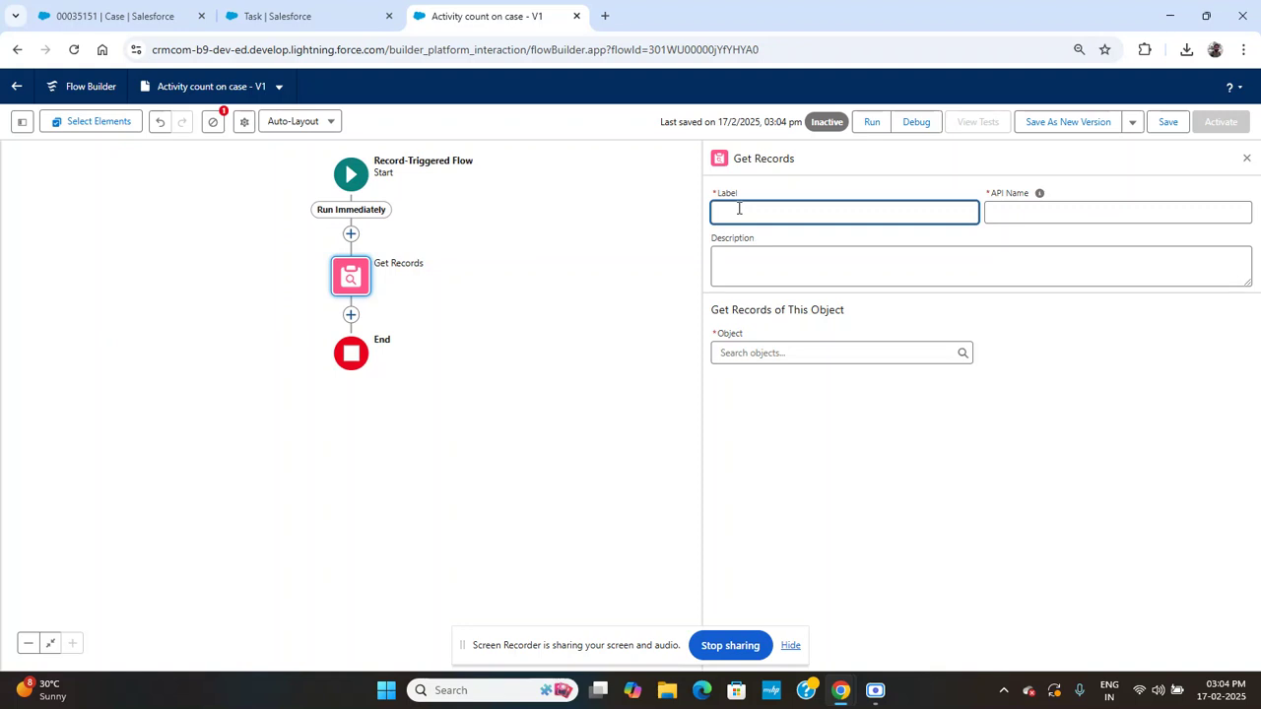
pyautogui.write('Get All Task')
pyautogui.click(1041, 223)
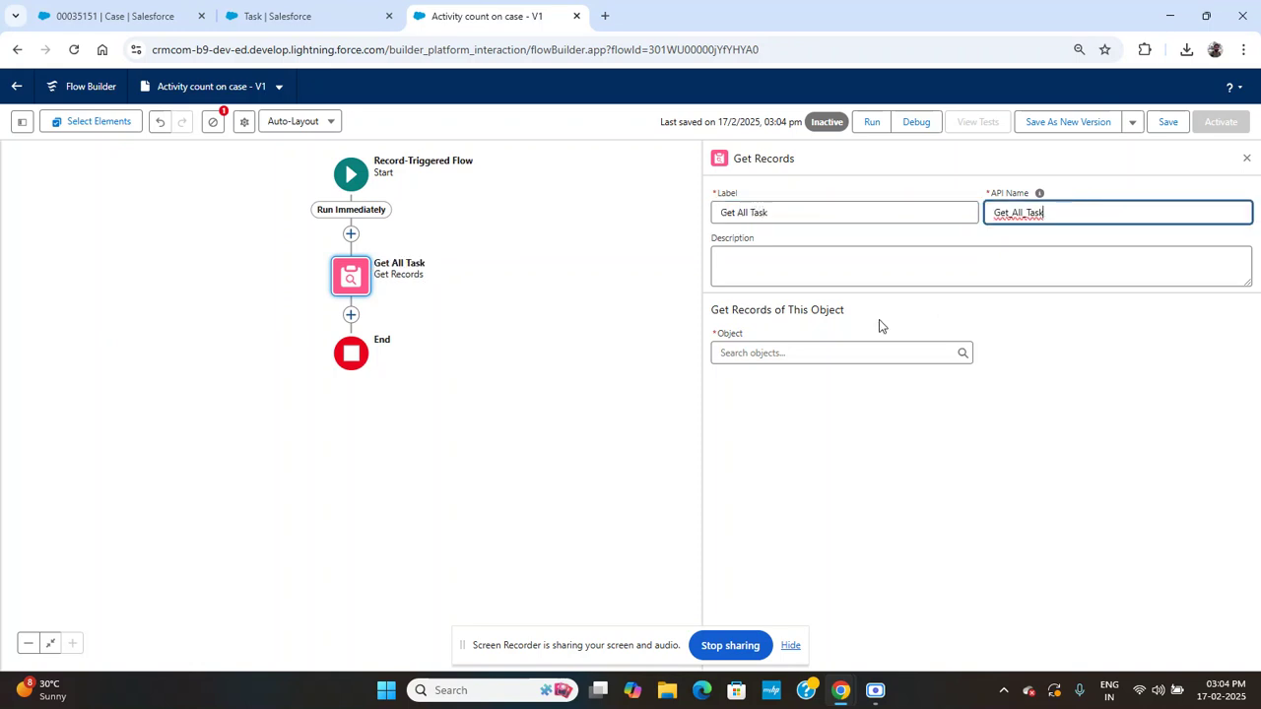
# Step: Set Task as the object whose records the Get All Task element retrieves
pyautogui.click(784, 352)
pyautogui.write('tas')
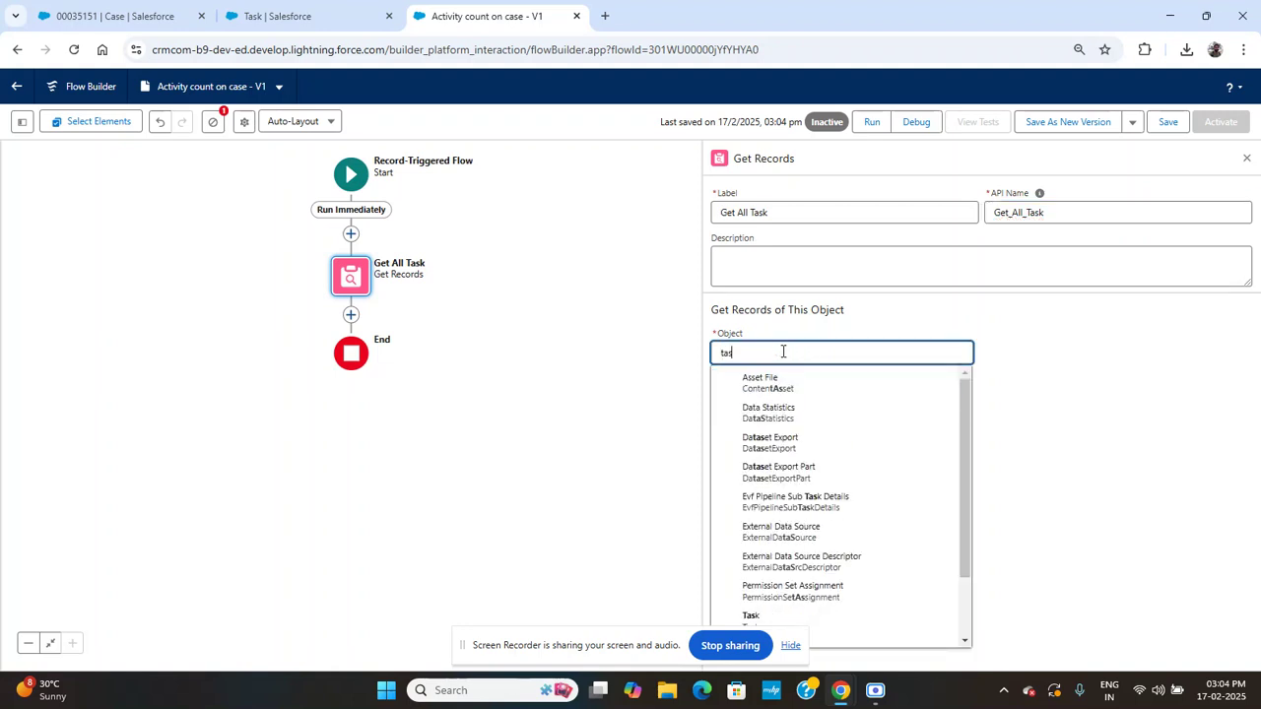
pyautogui.click(802, 621)
pyautogui.click(1005, 408)
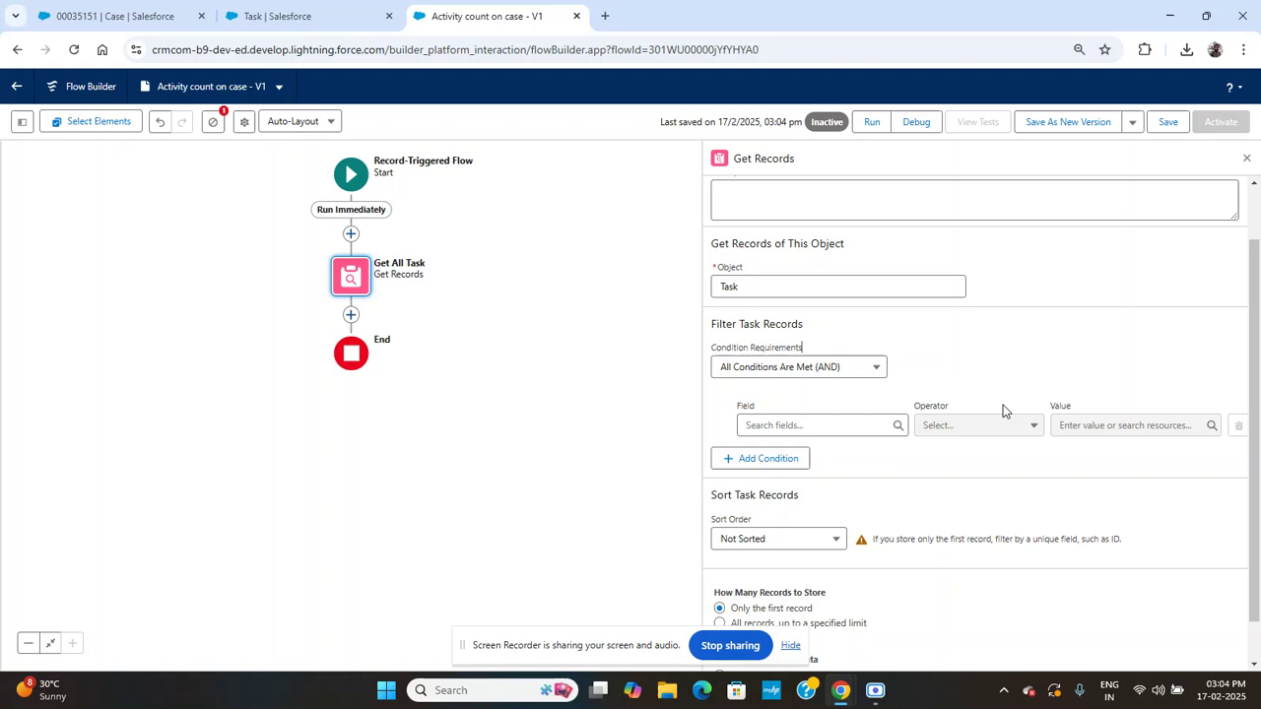
pyautogui.scroll(-2, 1005, 410)
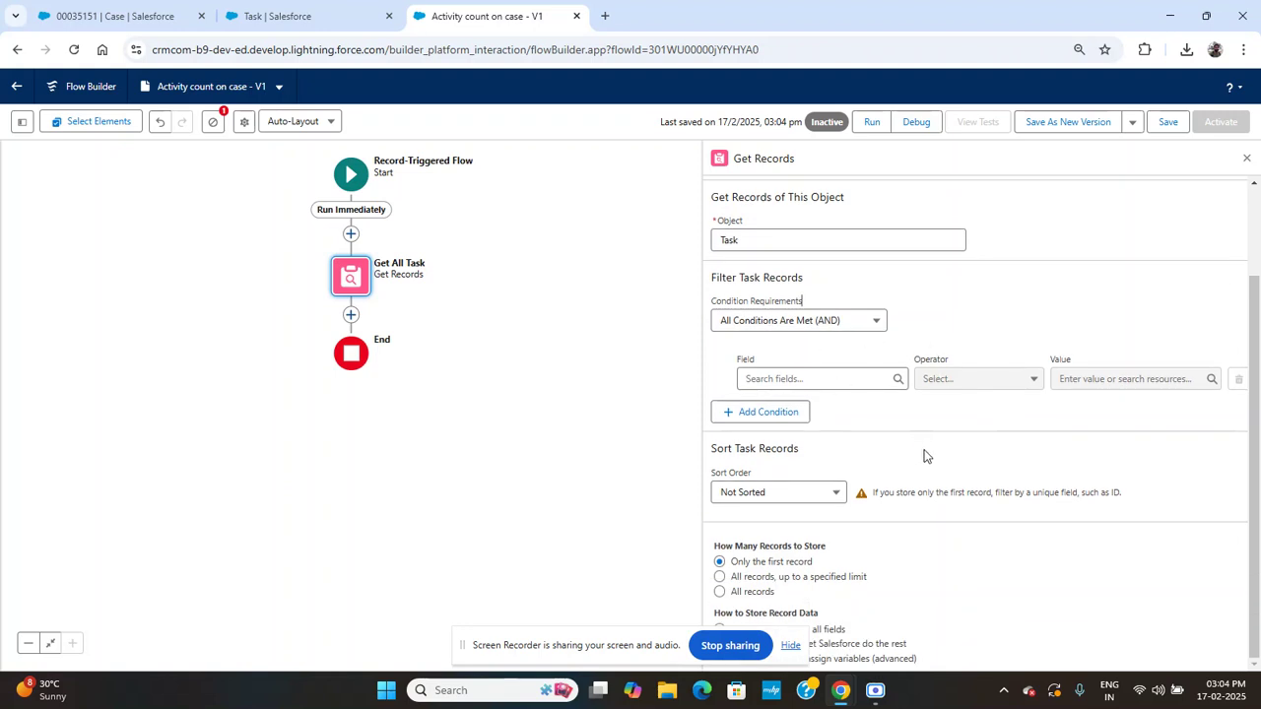
# Step: Filter the retrieved Task records with the condition WhatId Equals the triggering record's WhatId ($Record > Related To ID)
pyautogui.click(818, 378)
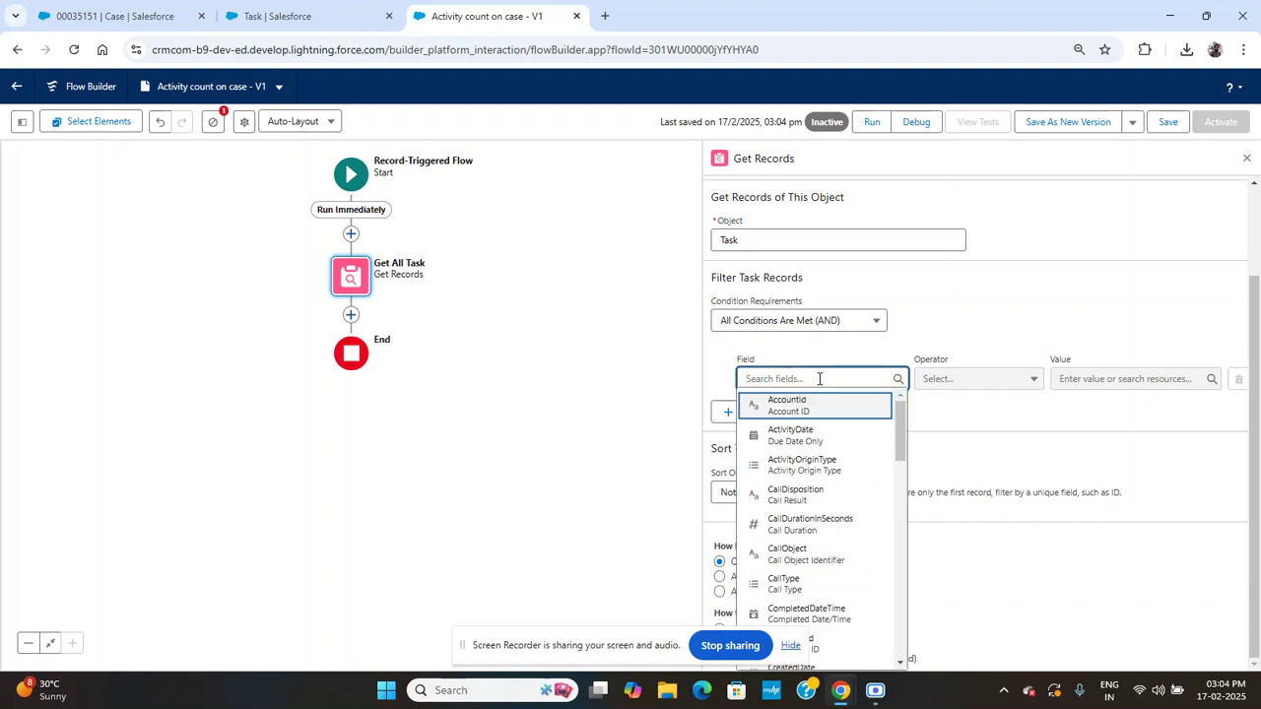
pyautogui.write('what')
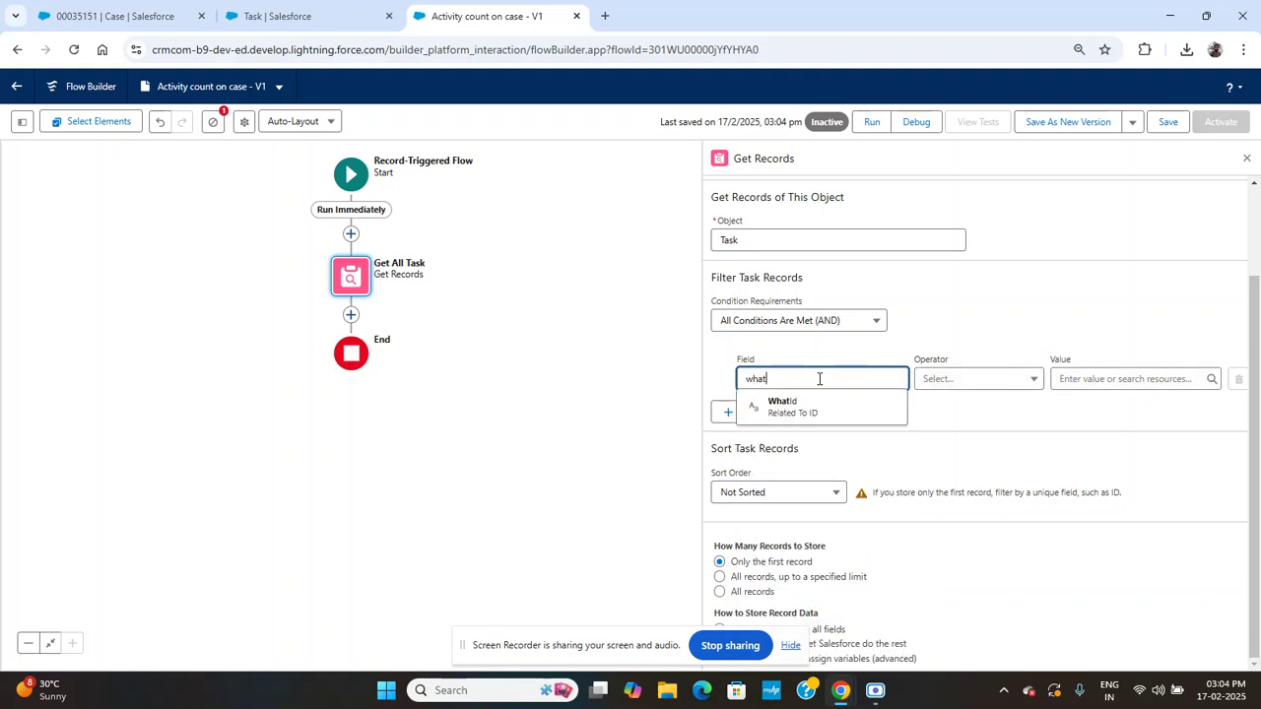
pyautogui.click(809, 405)
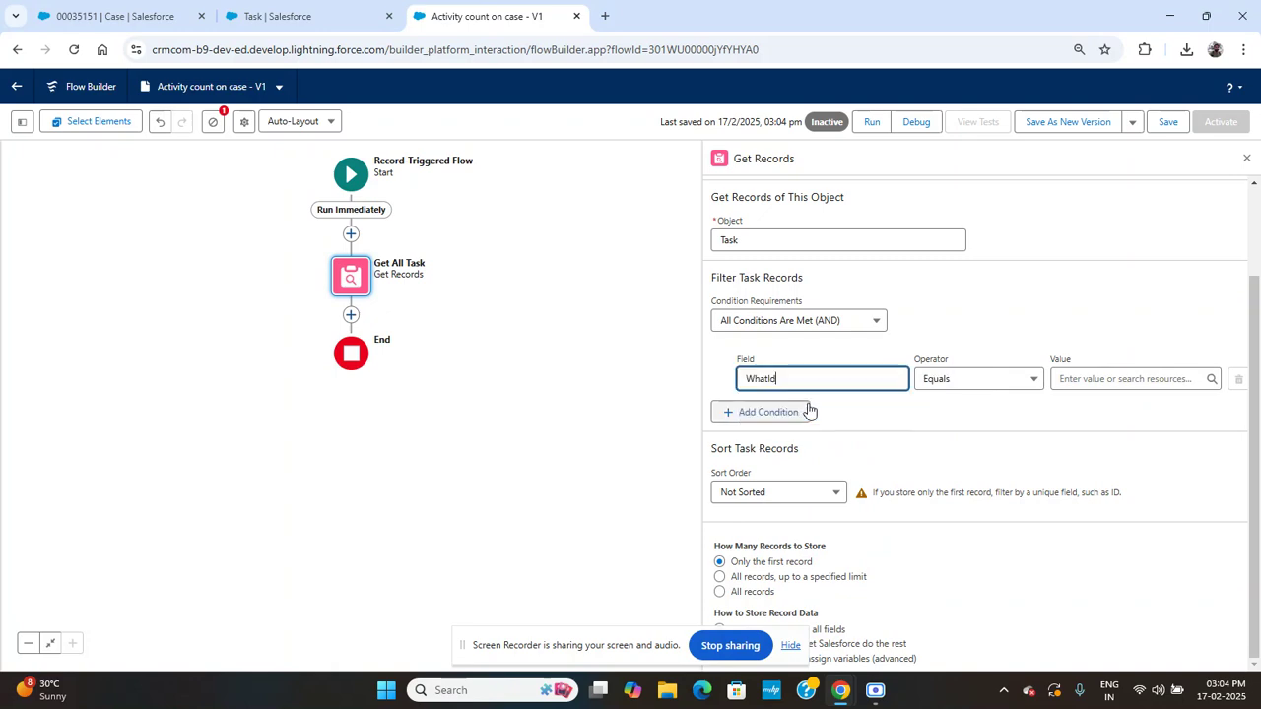
pyautogui.click(1072, 378)
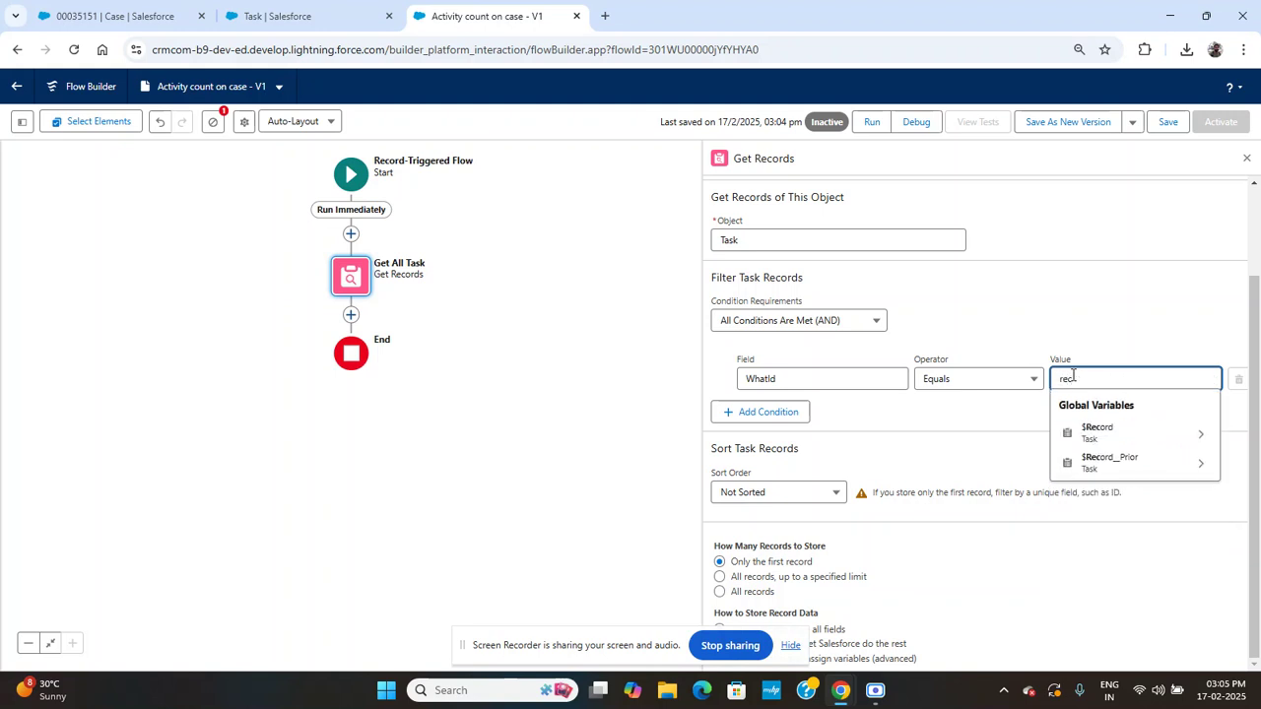
pyautogui.click(1200, 437)
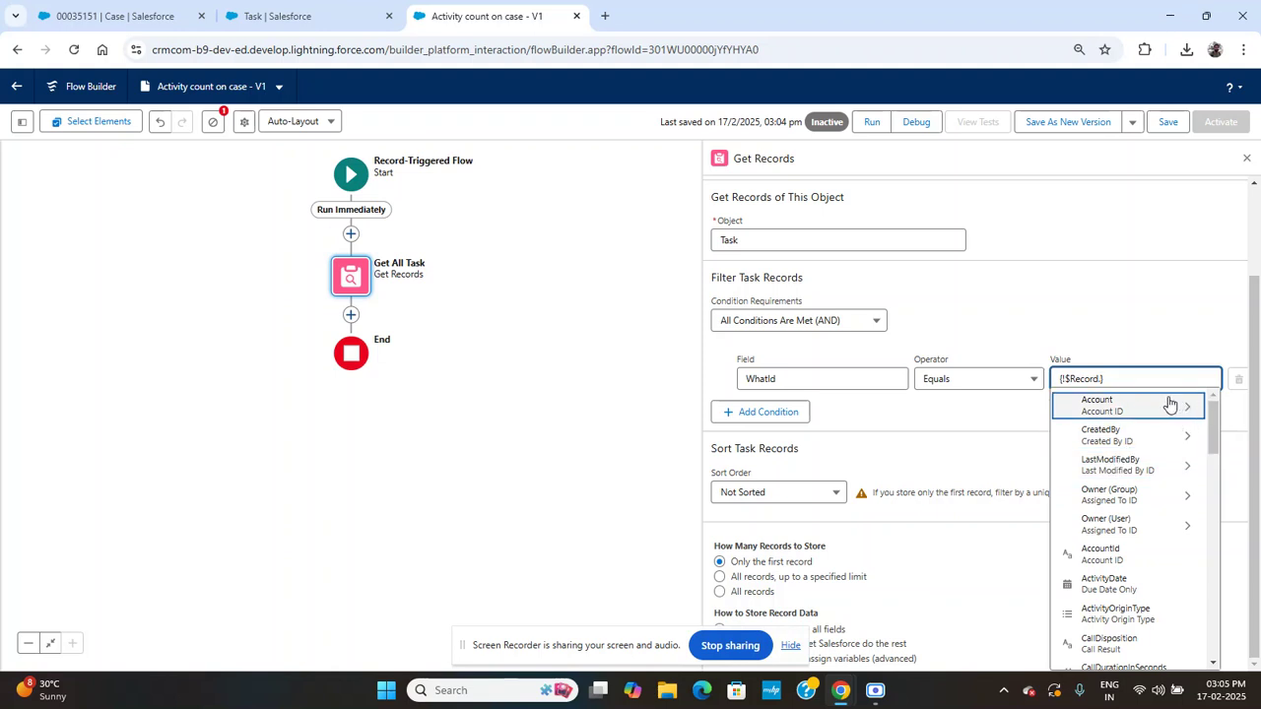
pyautogui.write('what')
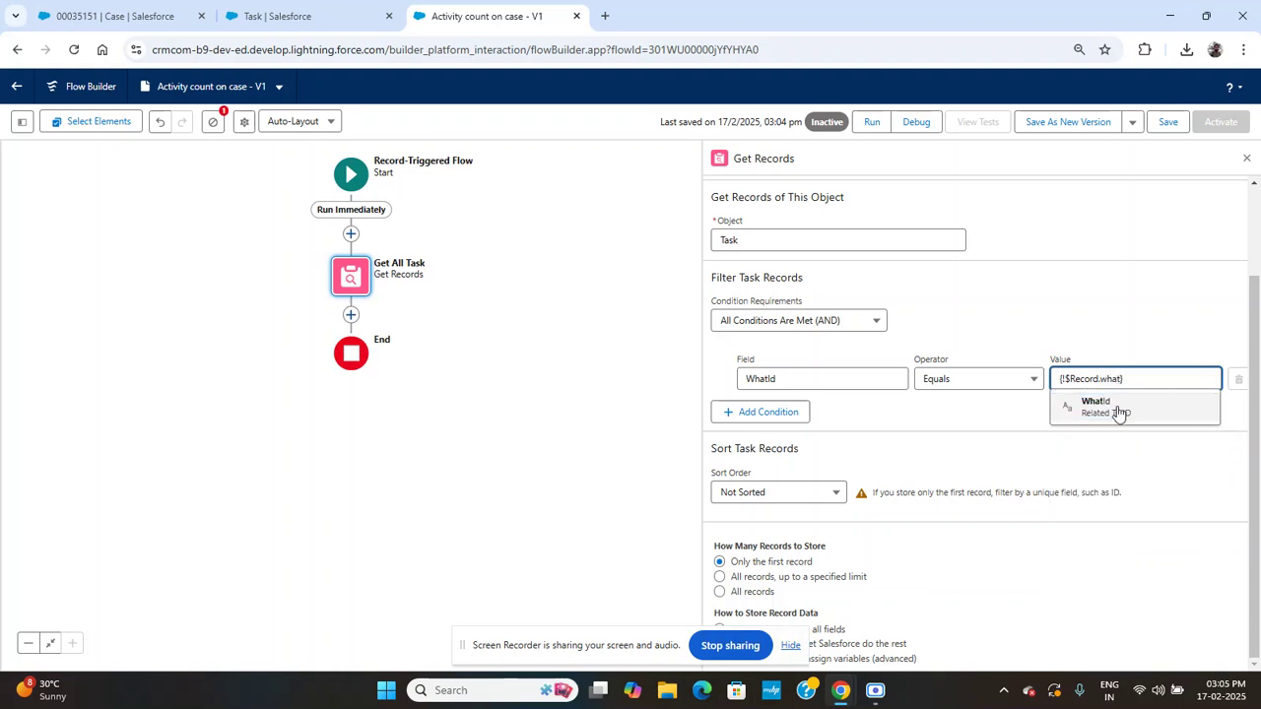
pyautogui.click(1117, 410)
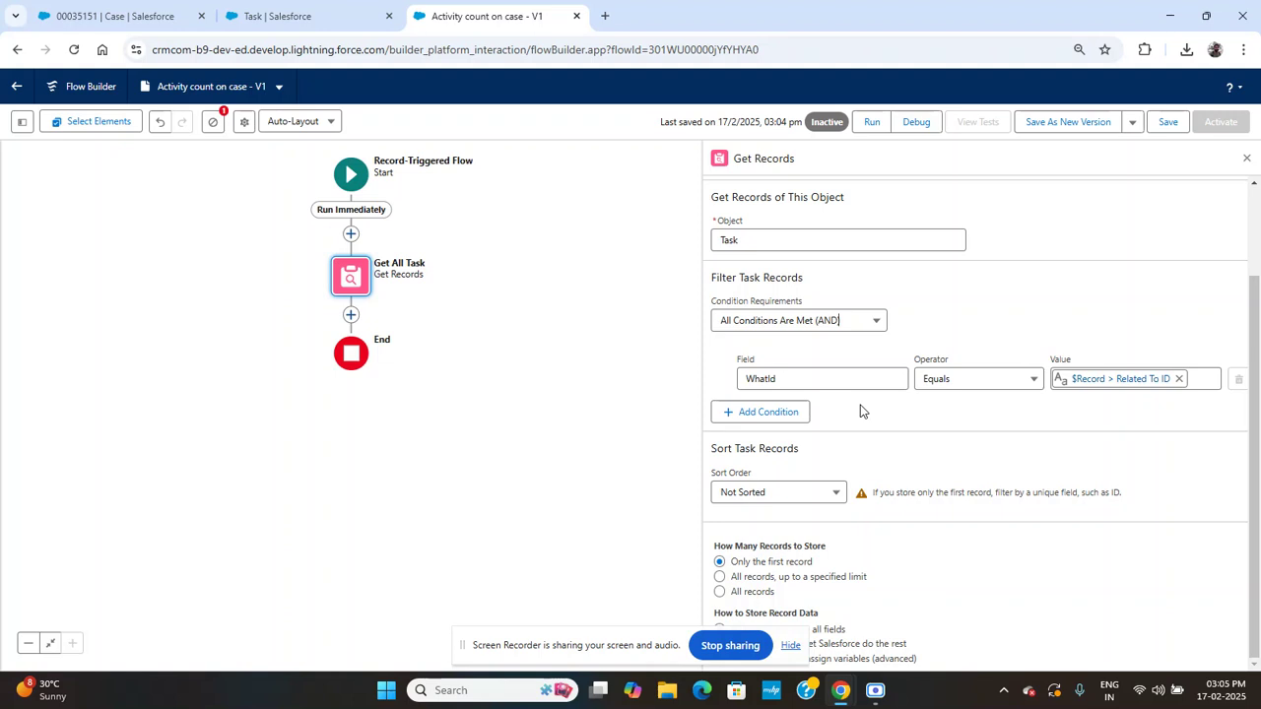
pyautogui.click(361, 185)
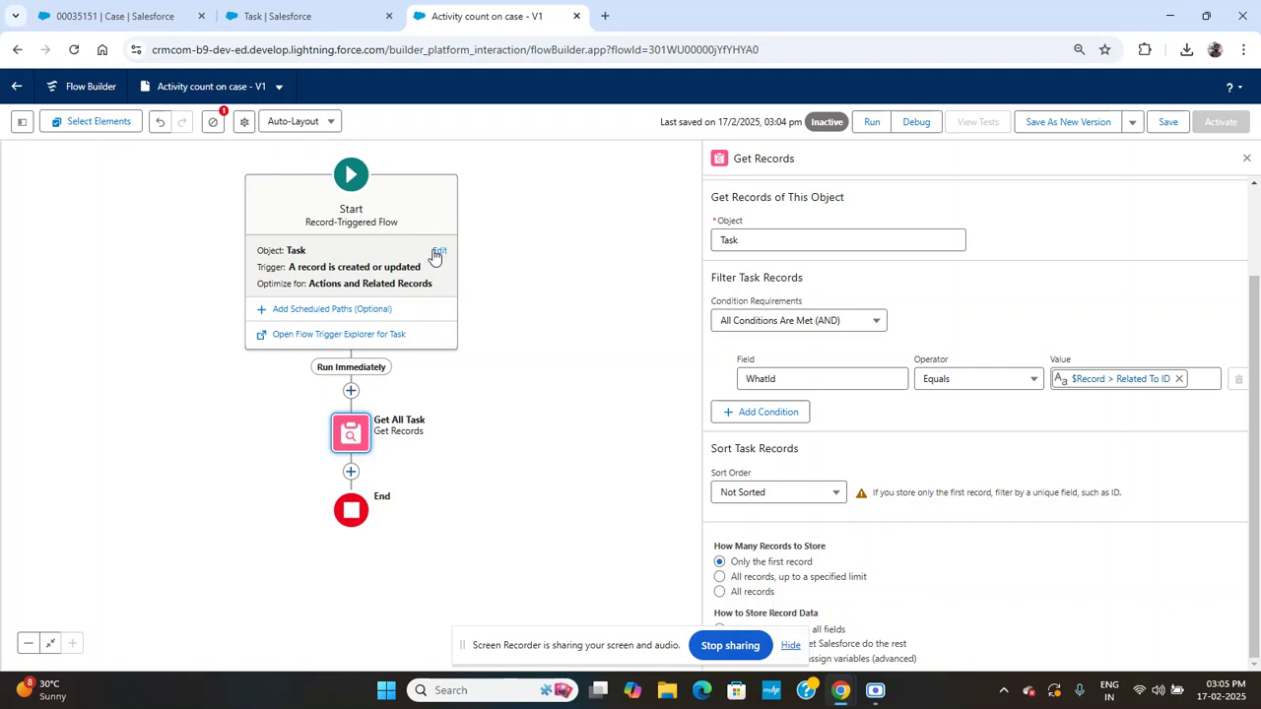
pyautogui.click(596, 330)
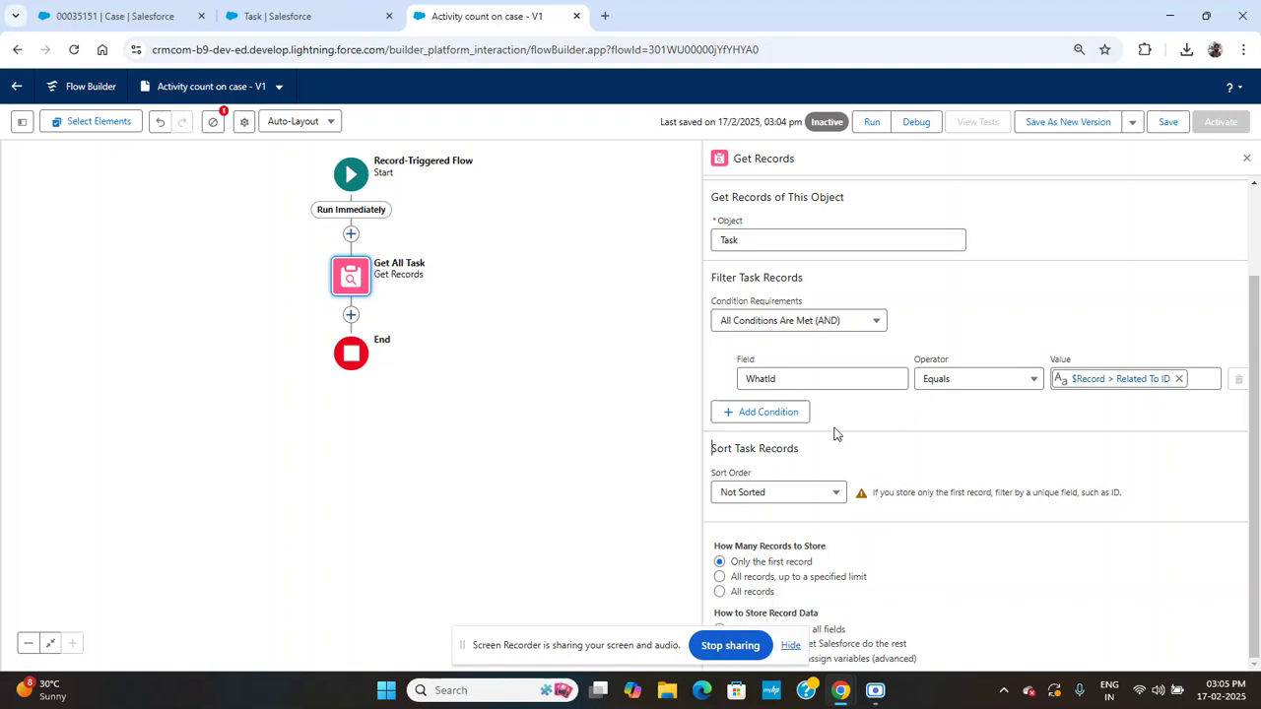
# Step: Set the Get All Task element to store all records and save the flow
pyautogui.click(1175, 128)
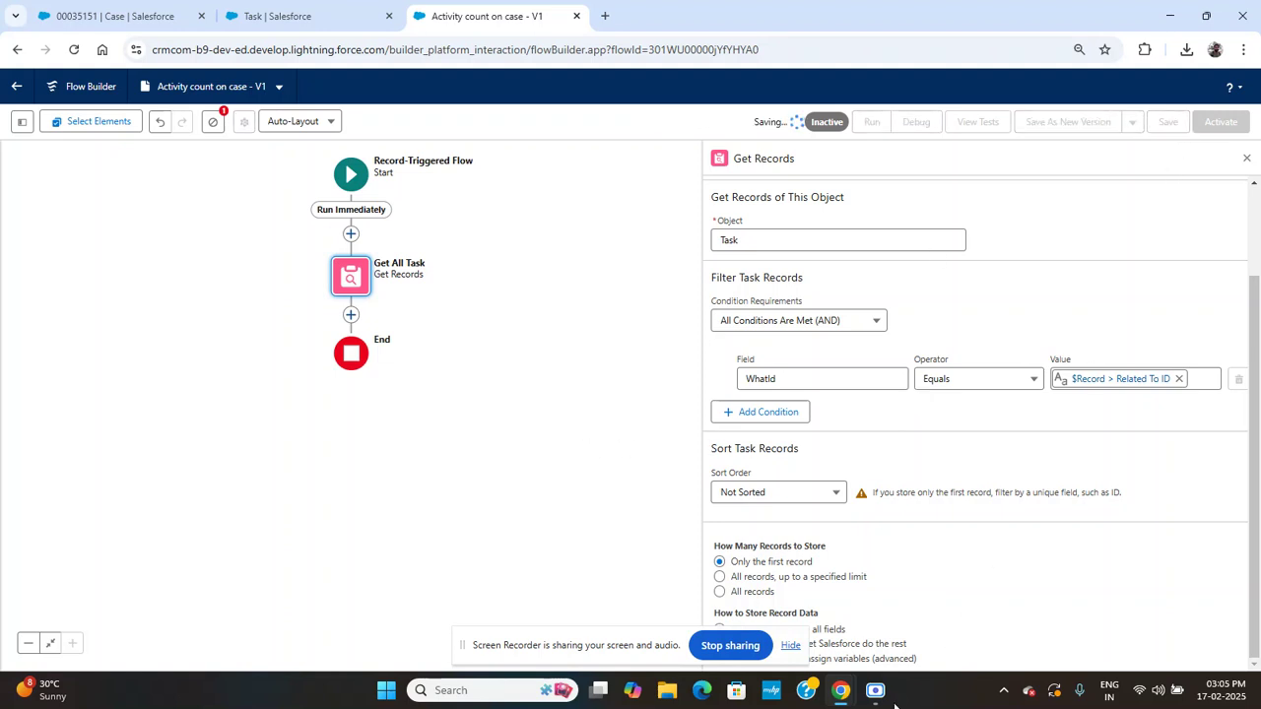
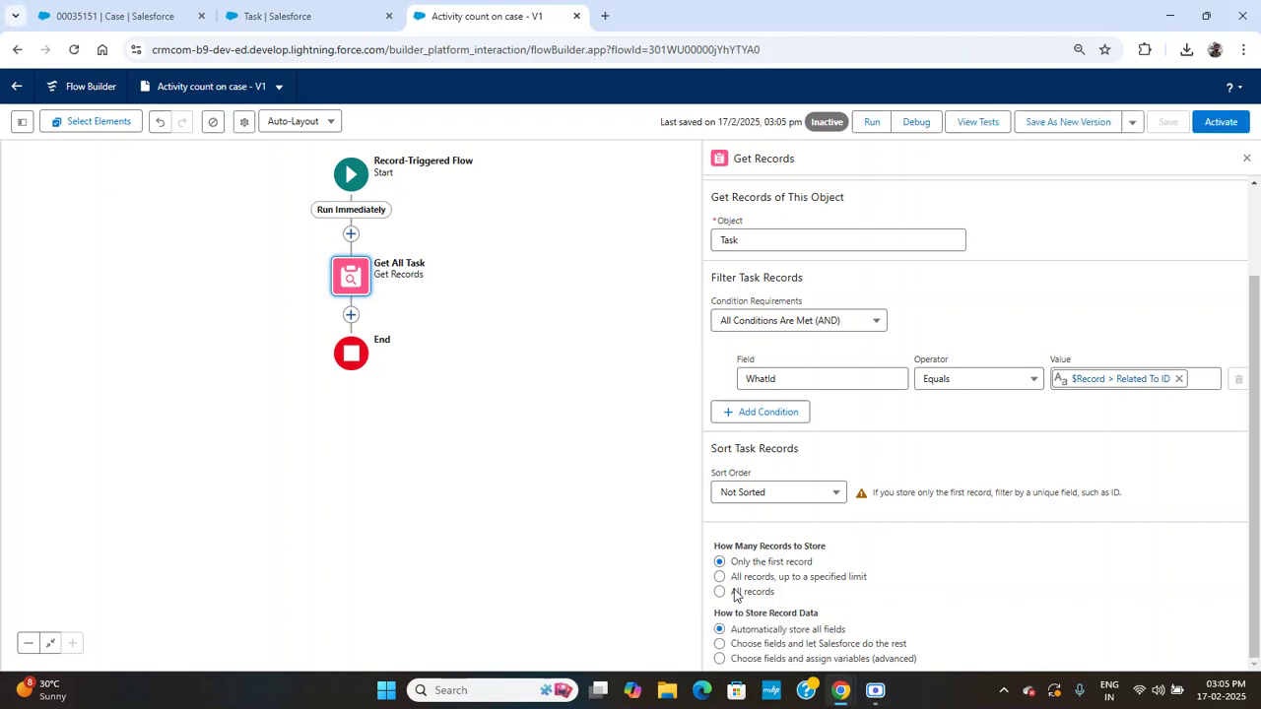
pyautogui.click(731, 591)
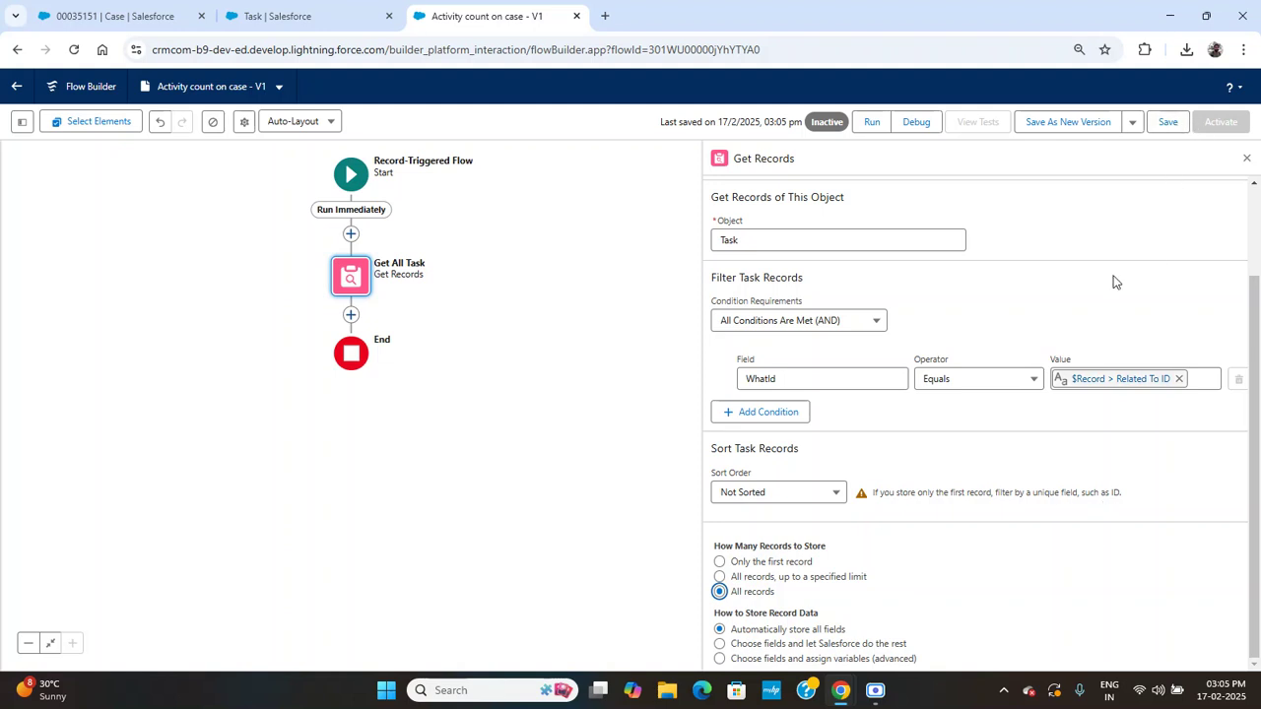
pyautogui.click(1166, 123)
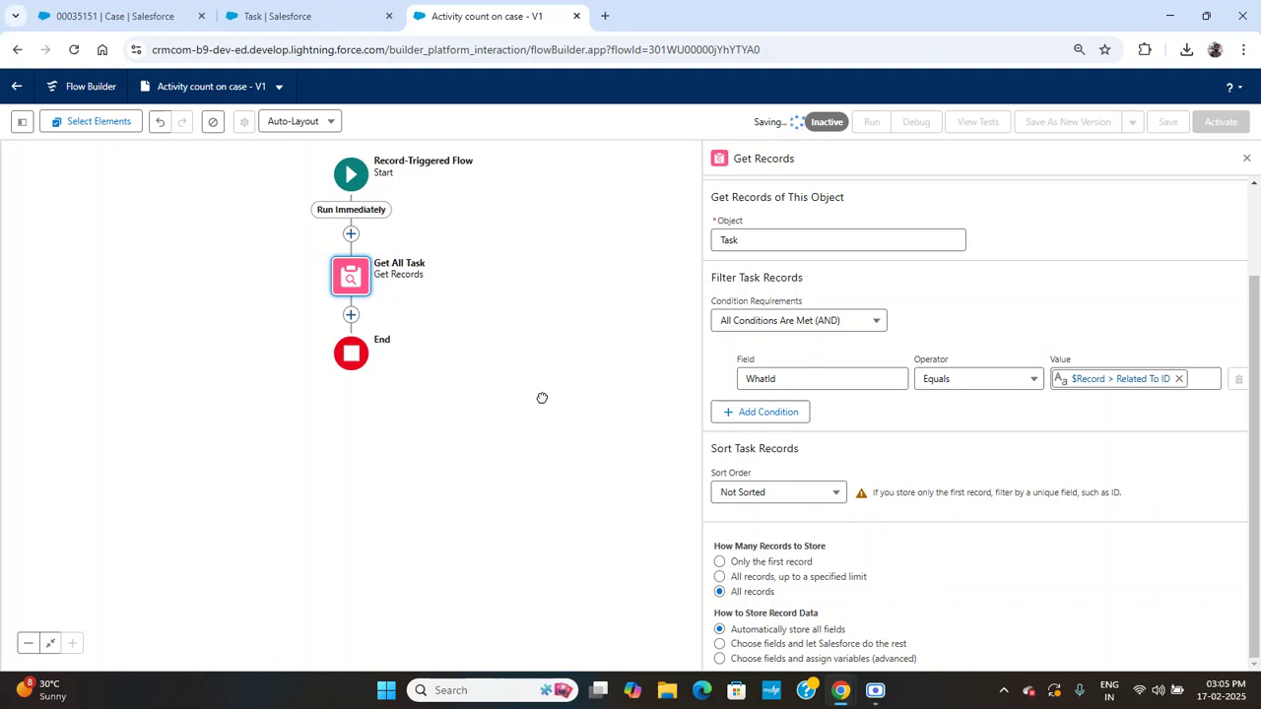
# Step: Add a Collection Filter element after Get All Task and label it "open task" with API name open_task
pyautogui.click(352, 316)
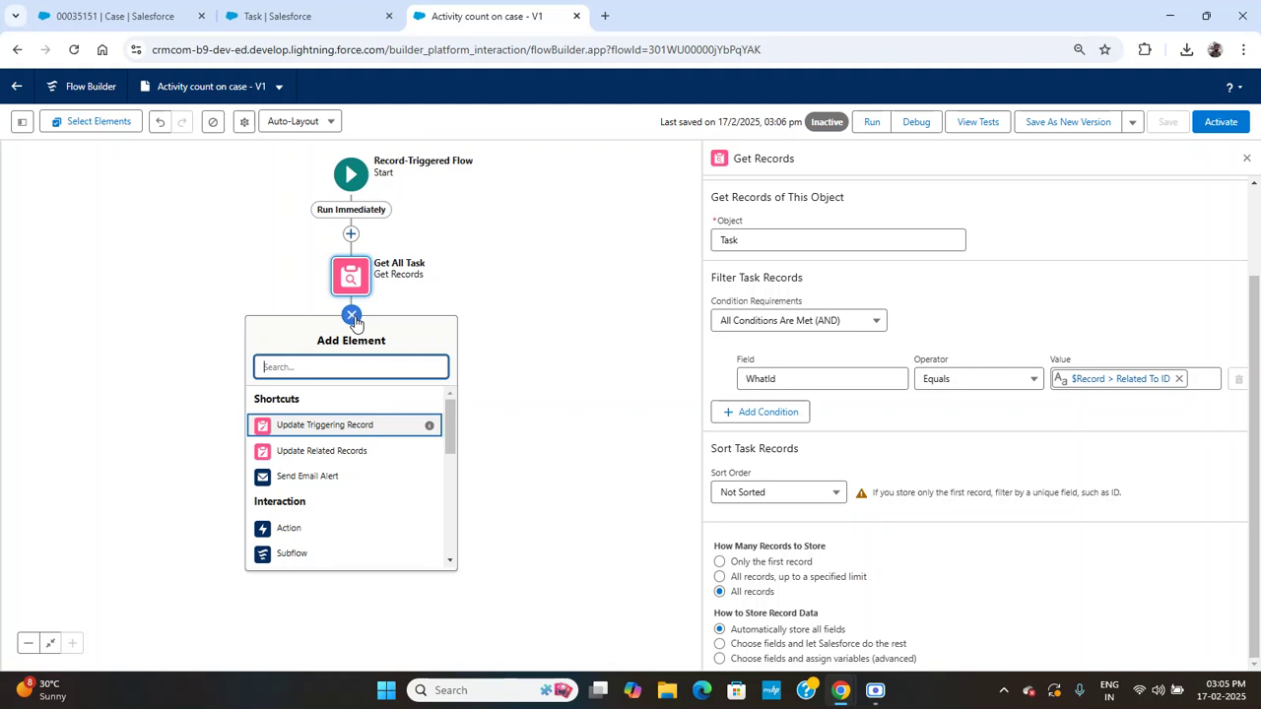
pyautogui.click(515, 359)
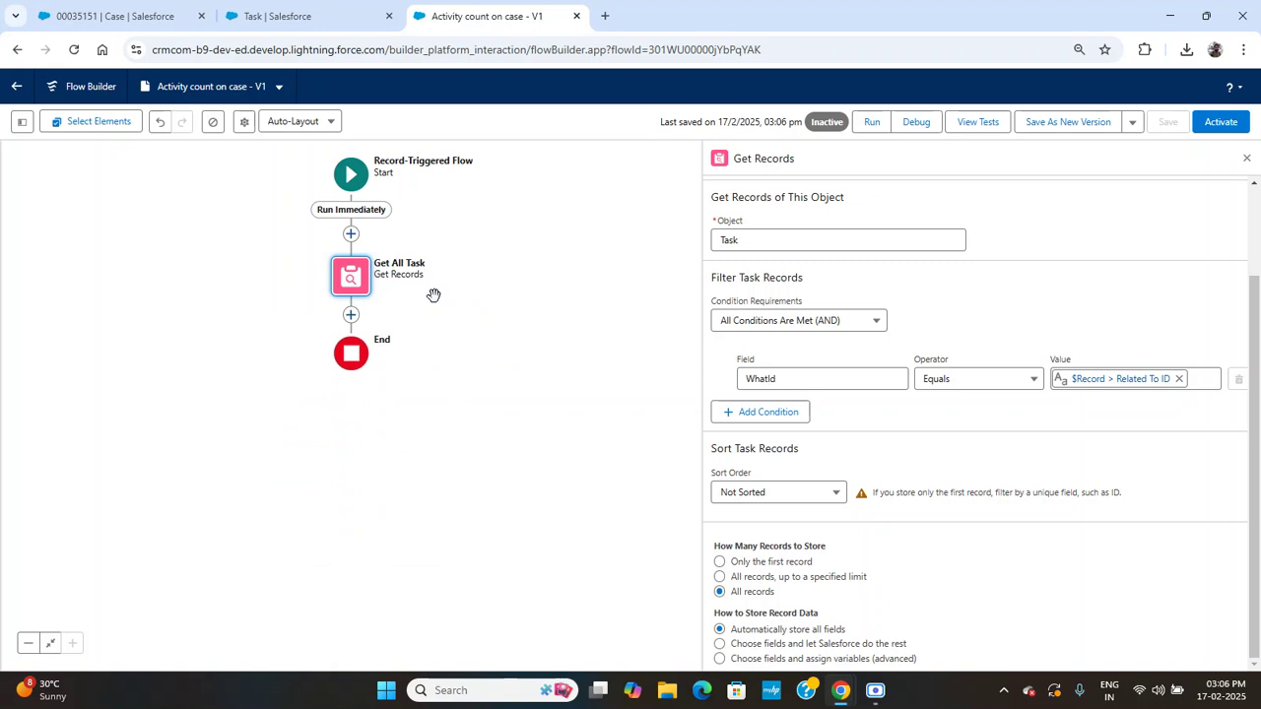
pyautogui.click(351, 315)
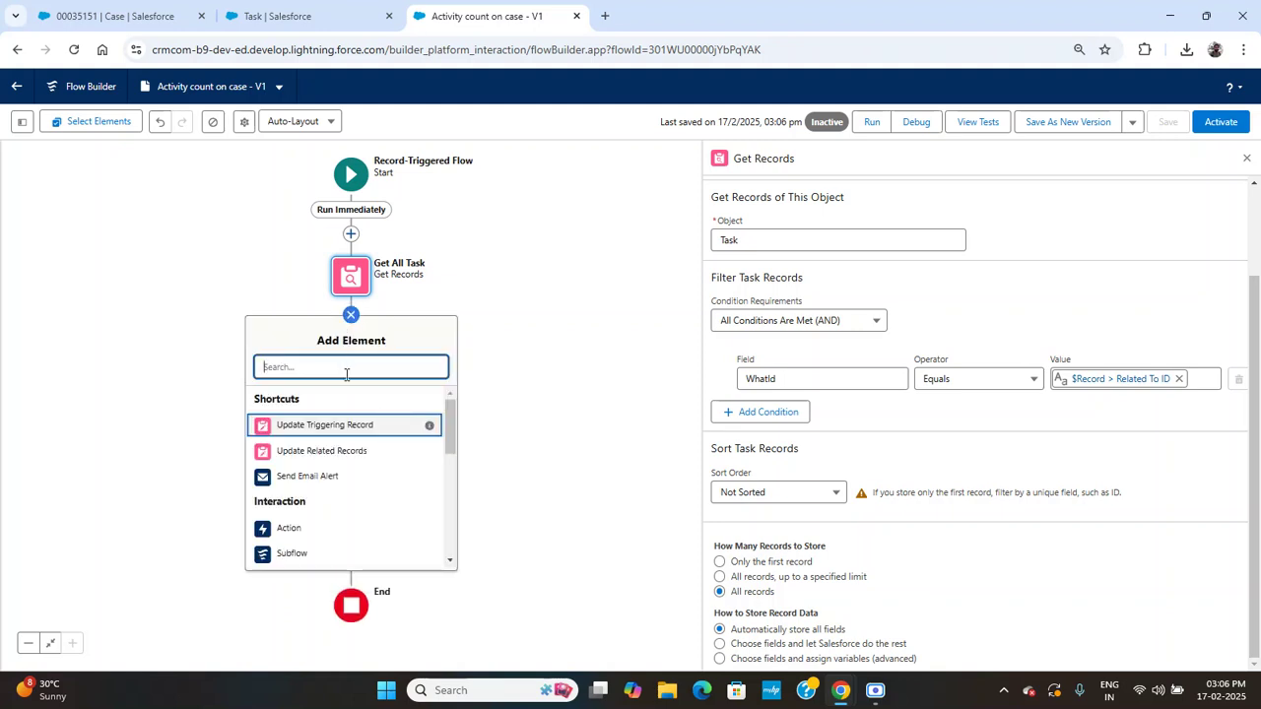
pyautogui.write('fil')
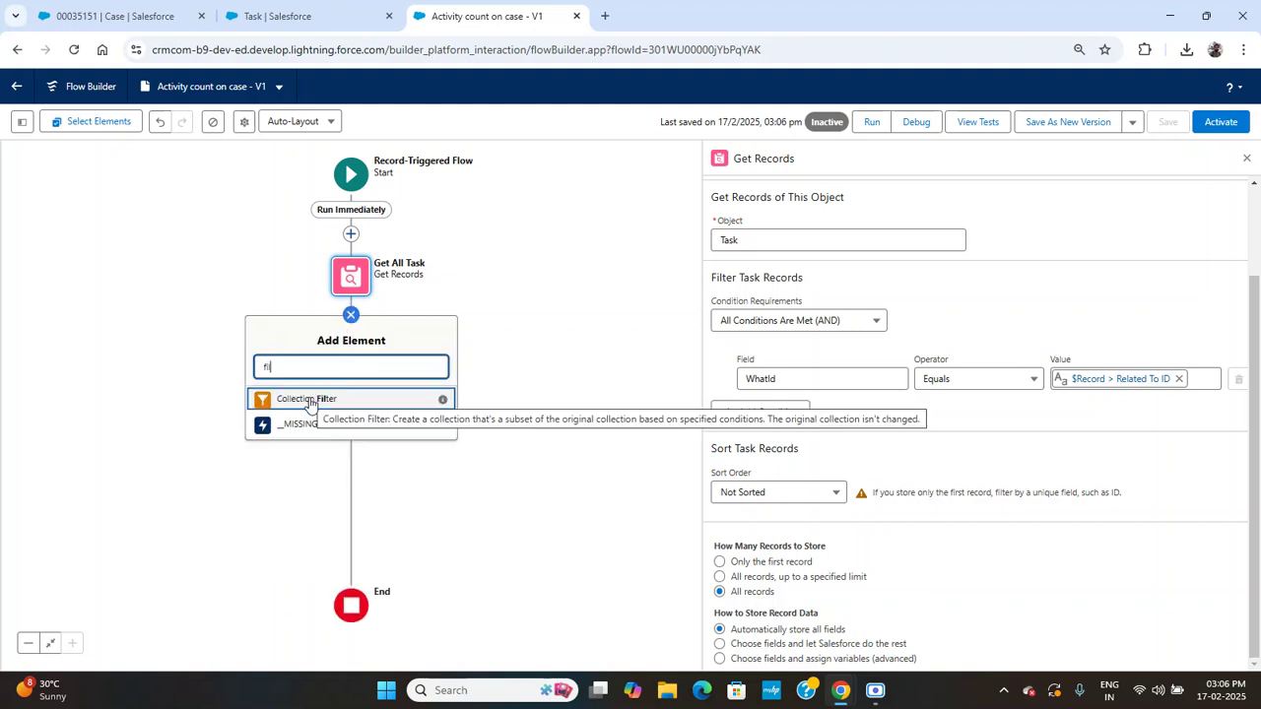
pyautogui.click(309, 400)
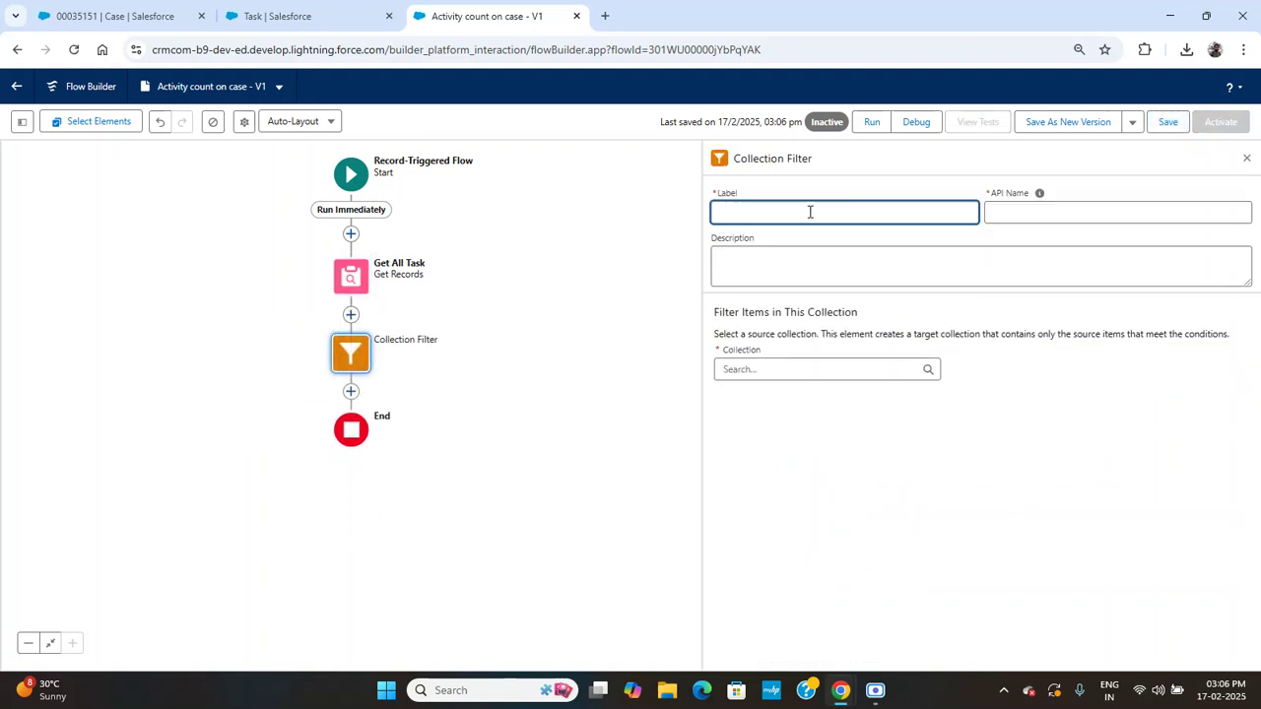
pyautogui.write('open task')
pyautogui.click(1044, 214)
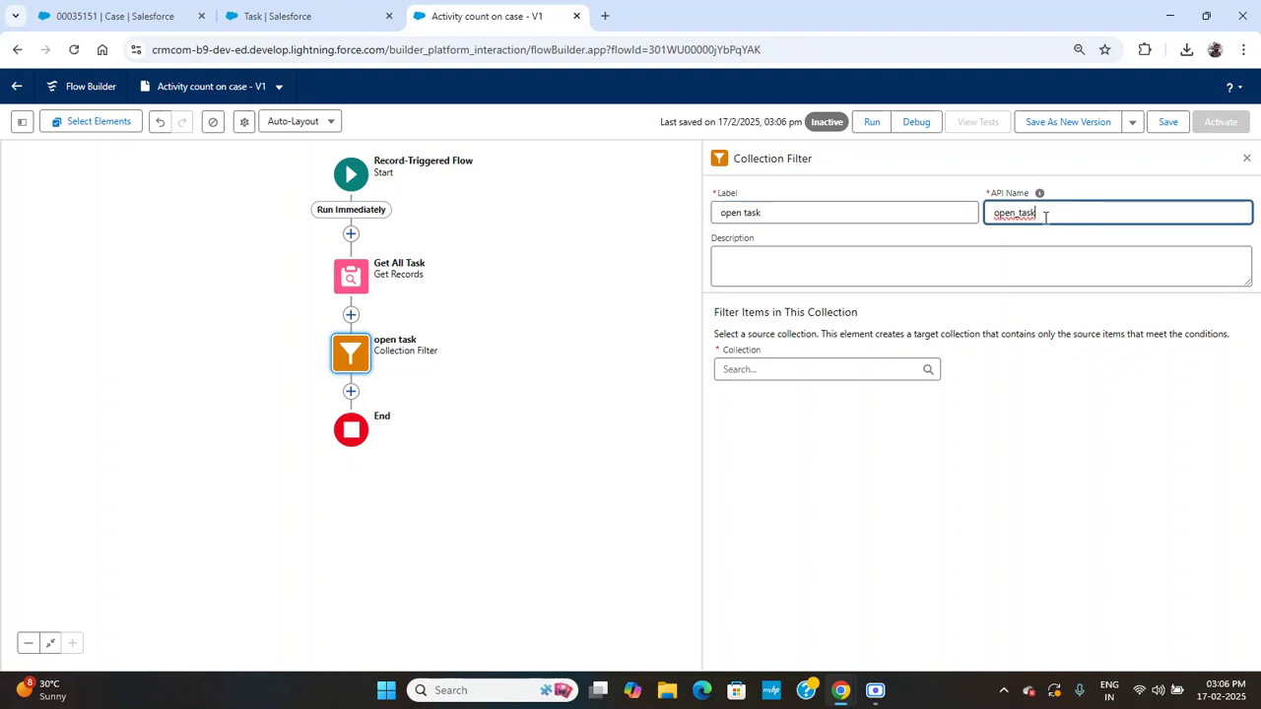
# Step: Set Tasks from Get All Task as the source collection of the open task filter
pyautogui.click(813, 367)
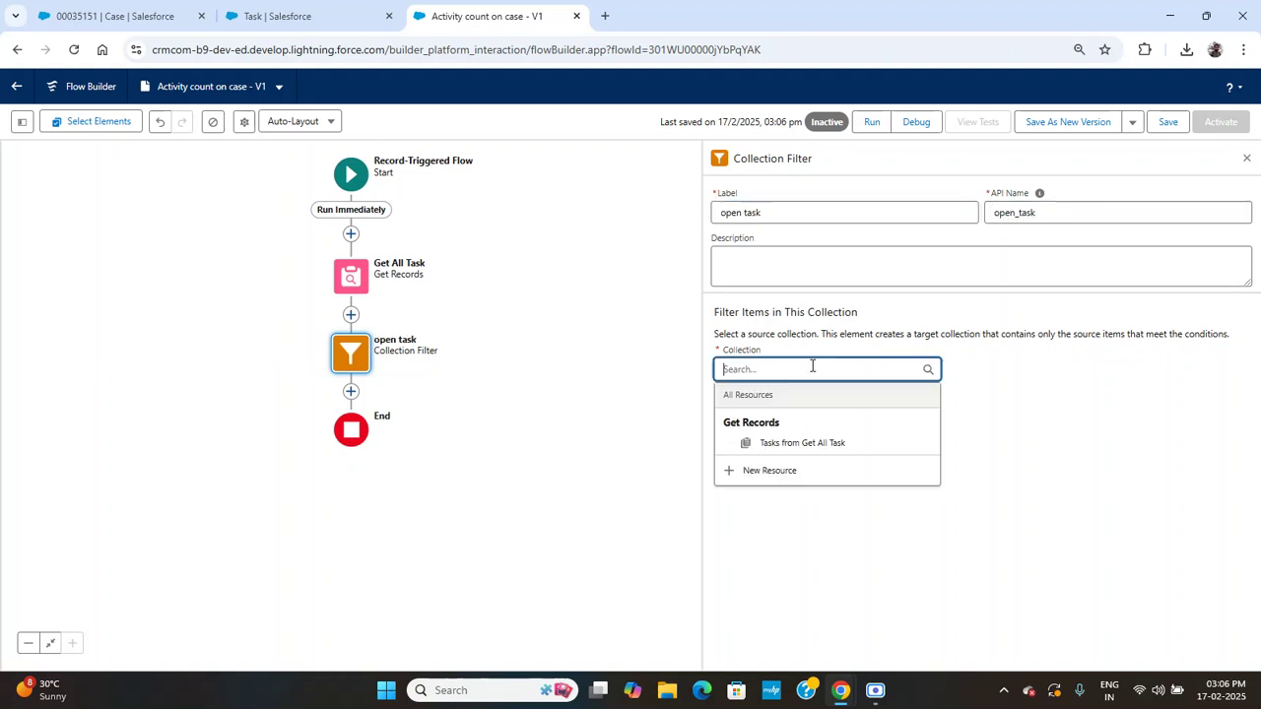
pyautogui.click(800, 444)
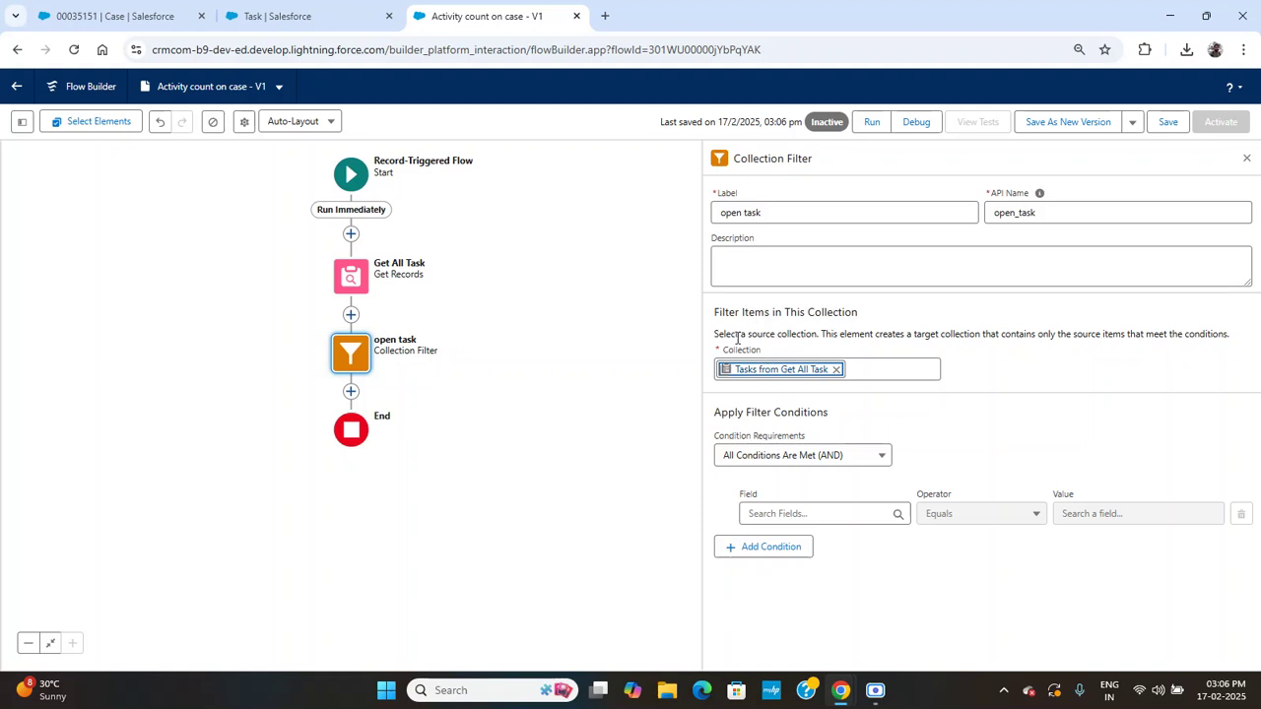
pyautogui.moveTo(714, 336); pyautogui.dragTo(853, 336)
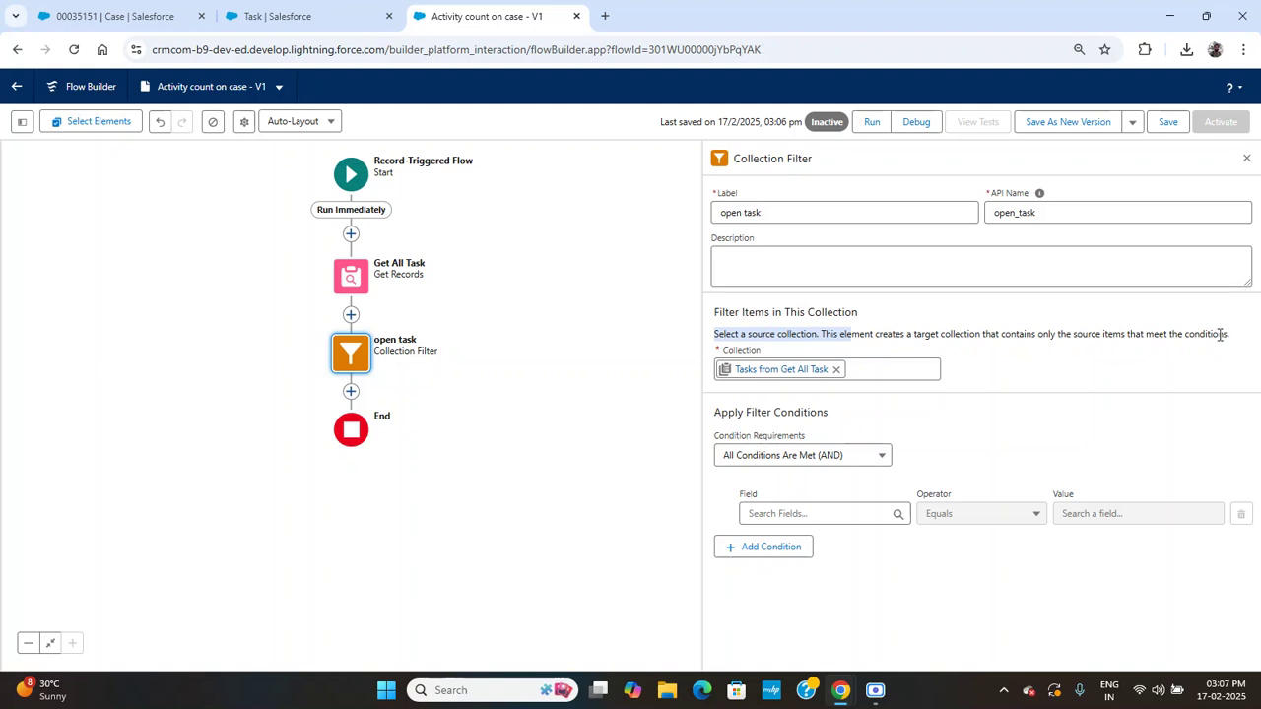
# Step: Give the open task filter the condition Status Does Not Equal Completed
pyautogui.click(839, 514)
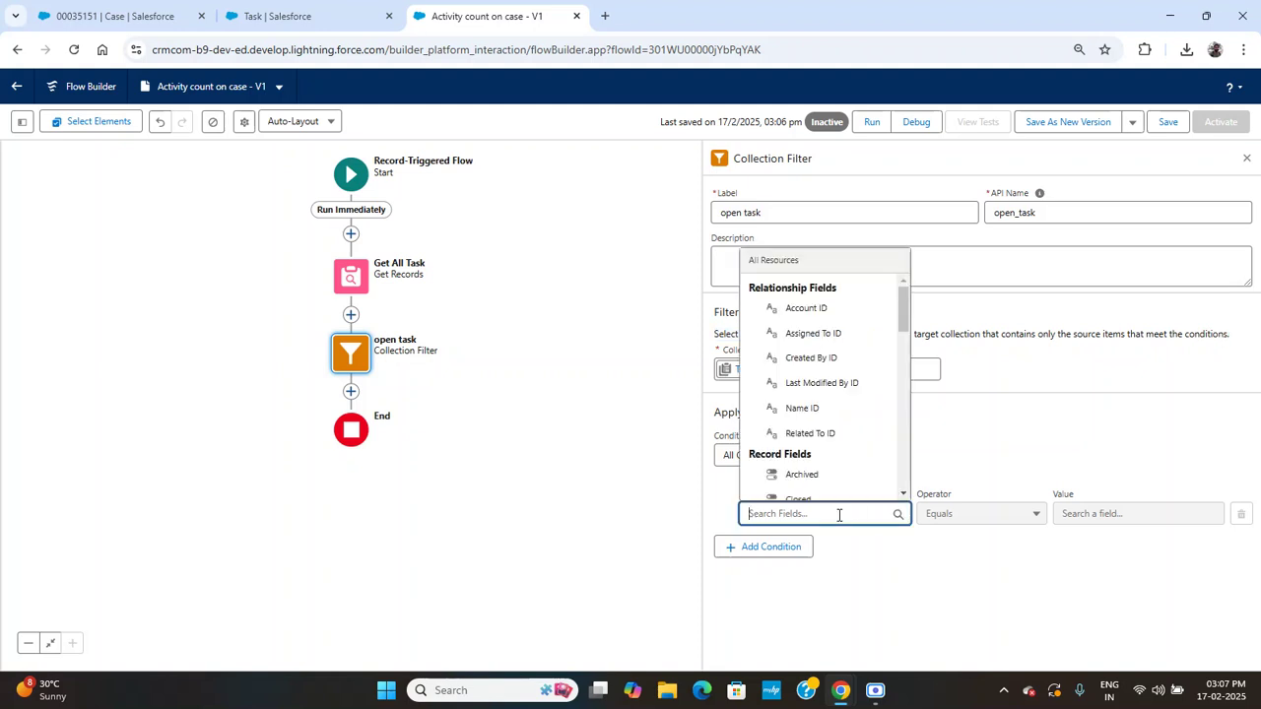
pyautogui.write('st')
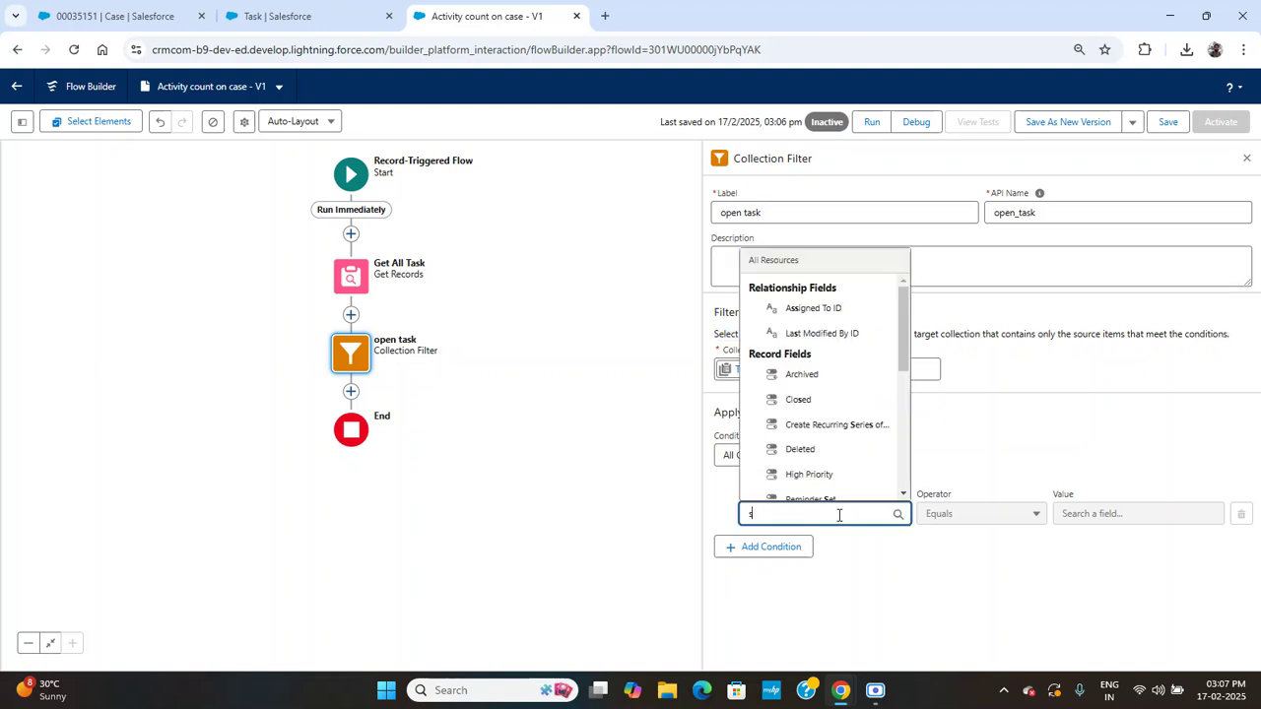
pyautogui.click(836, 487)
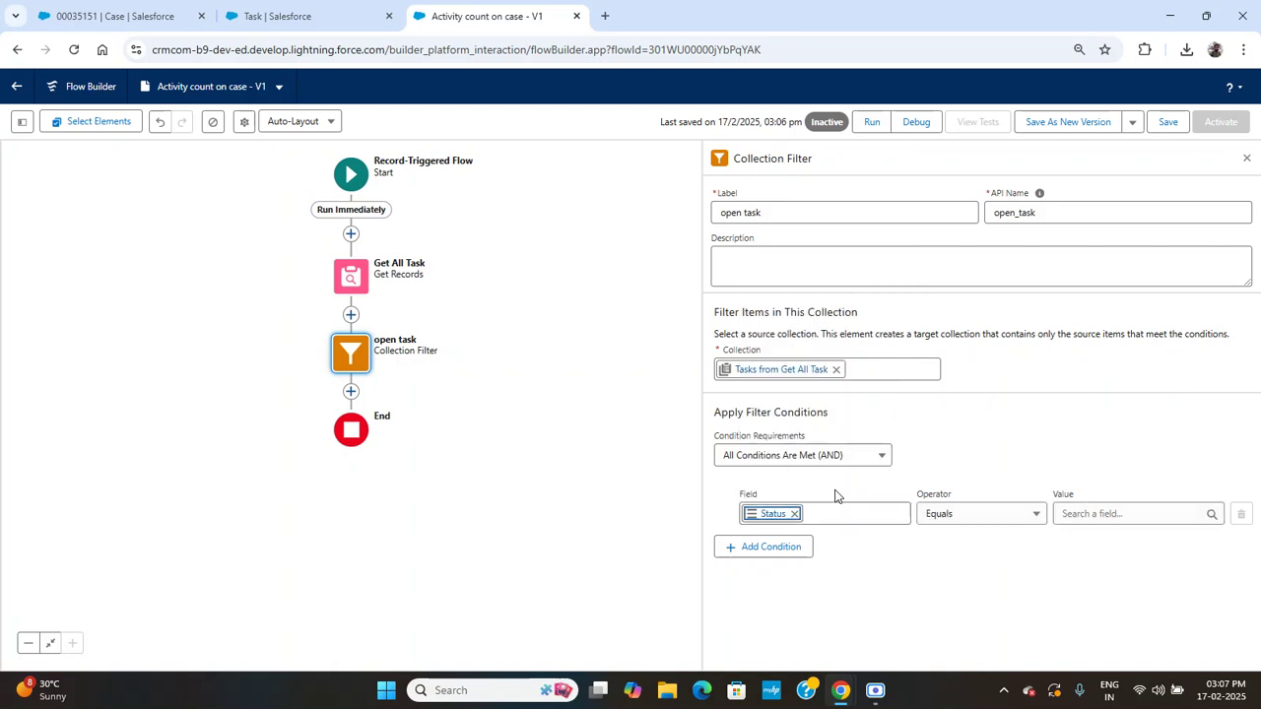
pyautogui.click(946, 517)
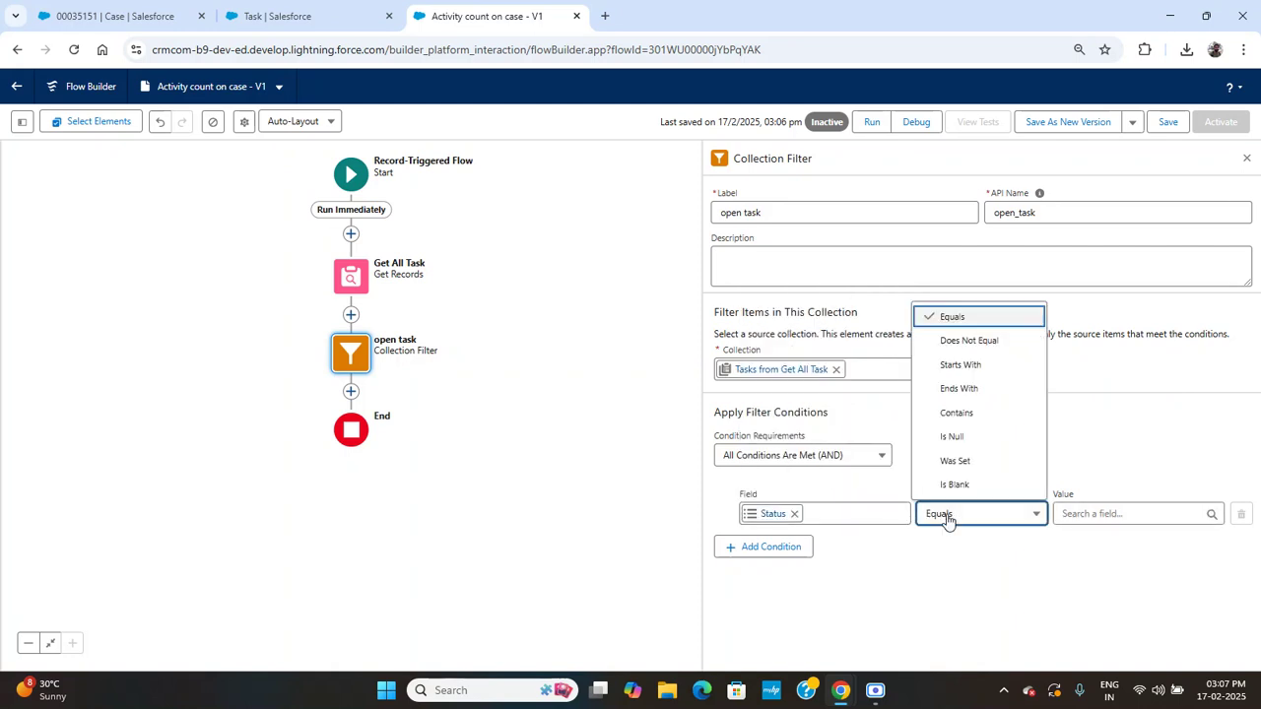
pyautogui.click(993, 344)
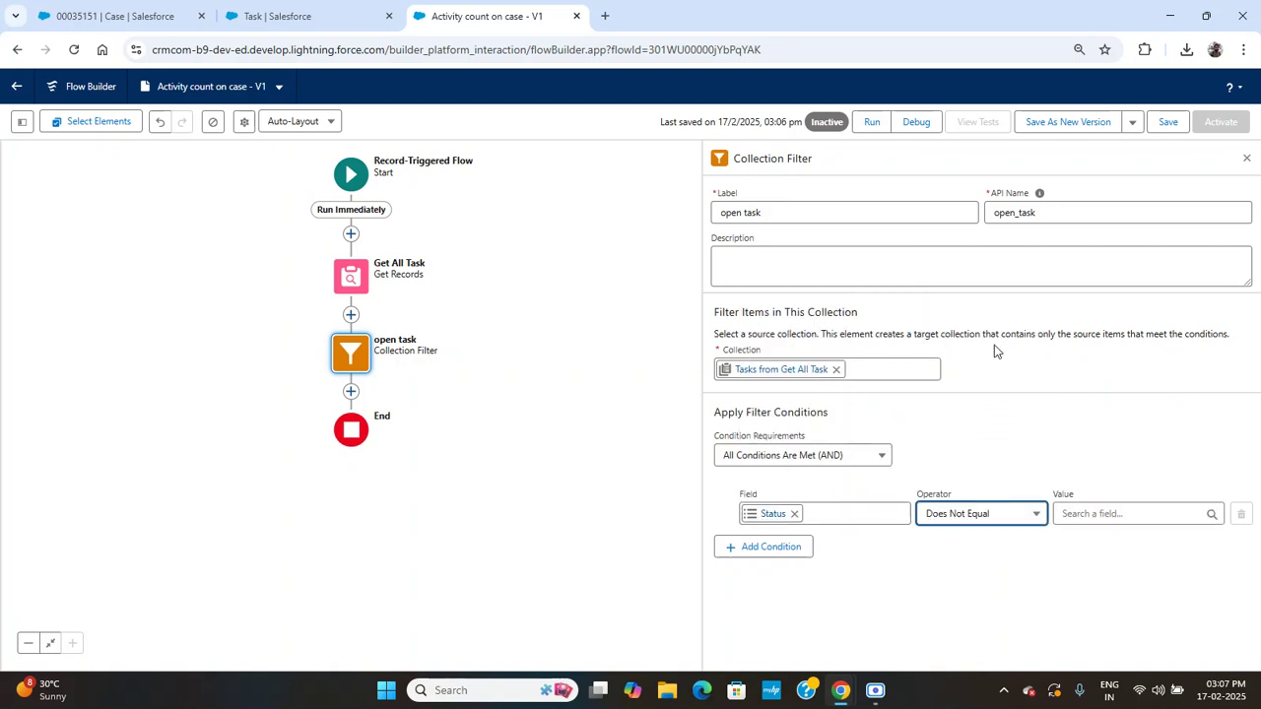
pyautogui.click(1097, 512)
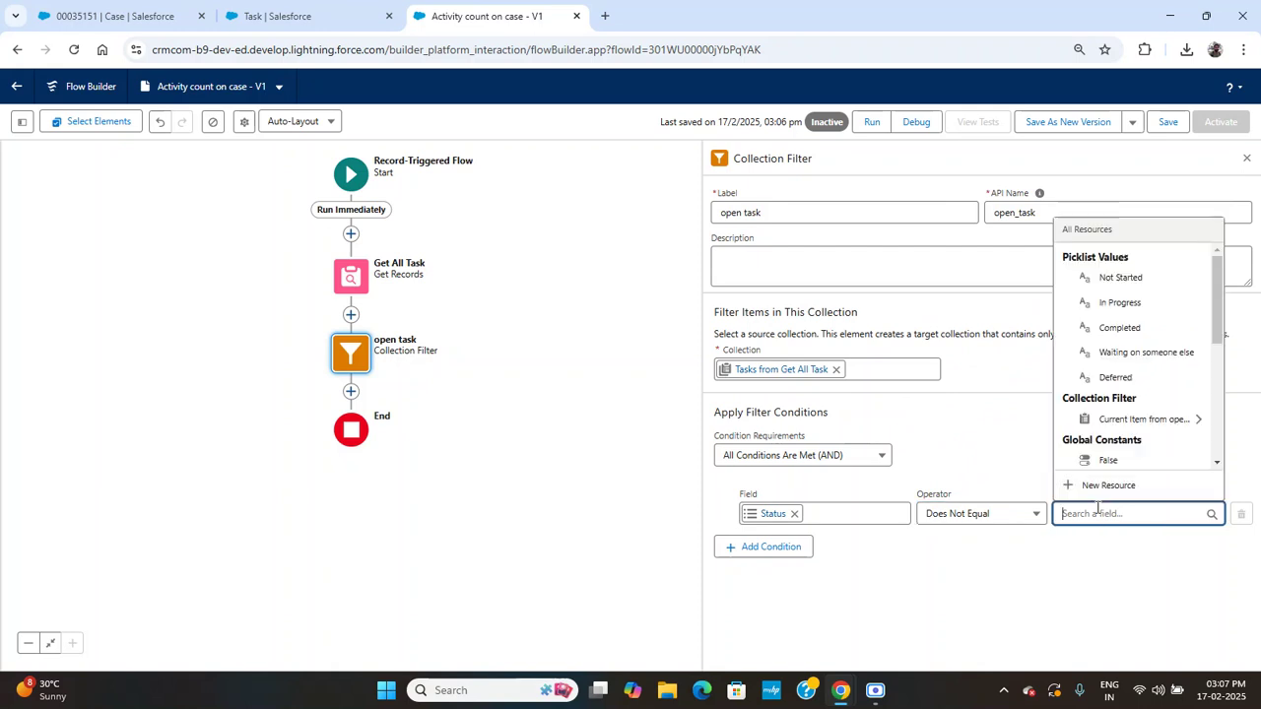
pyautogui.click(1140, 329)
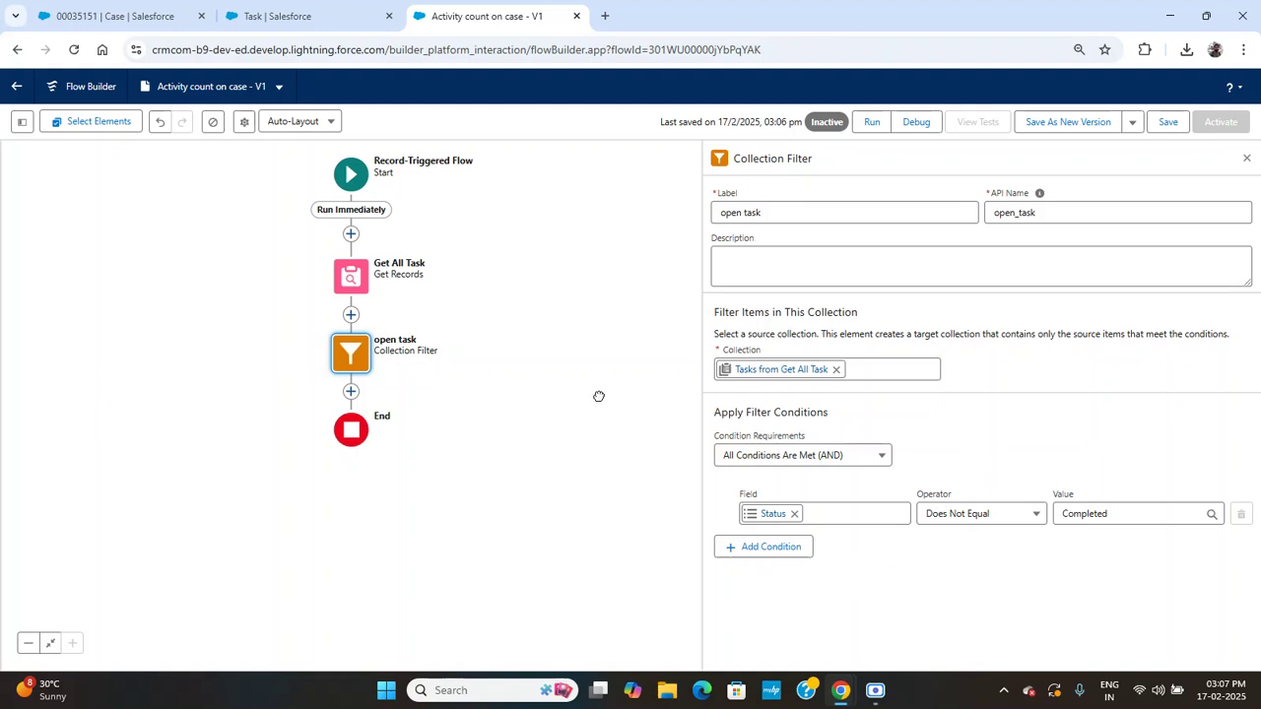
# Step: Add a second Collection Filter after open task and label it "closed task" with API name closed_task
pyautogui.click(352, 393)
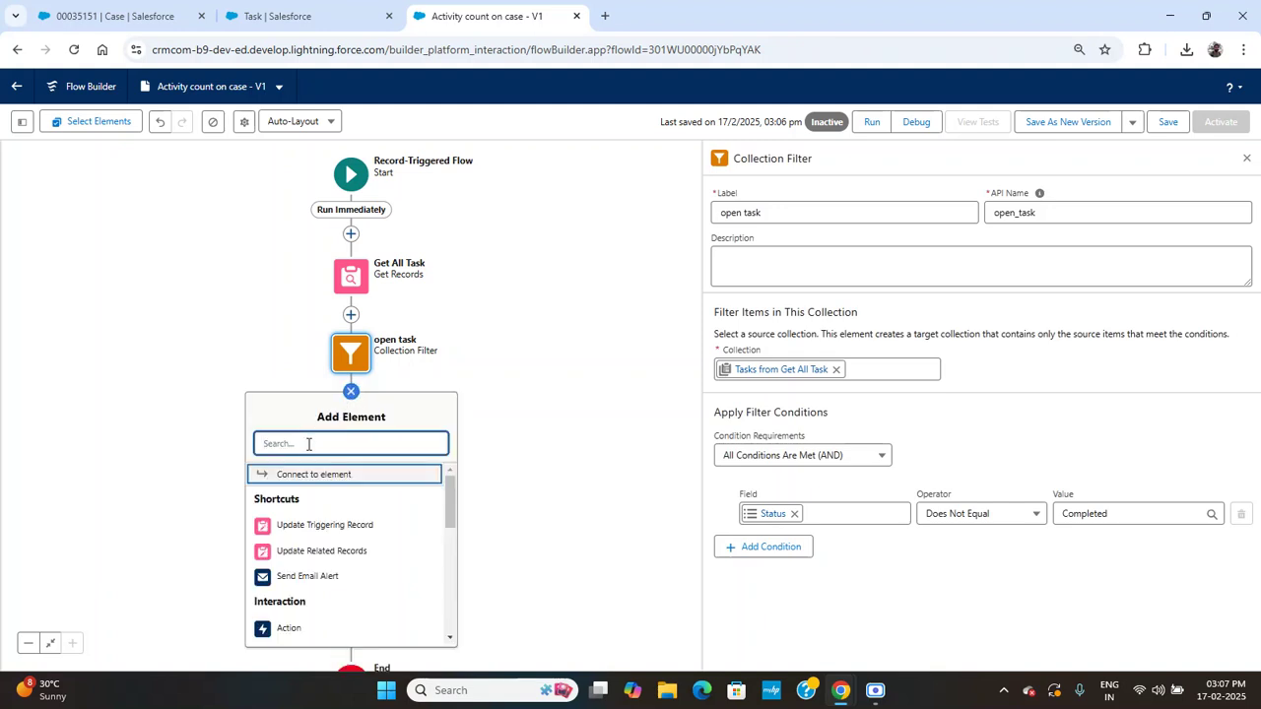
pyautogui.write('s')
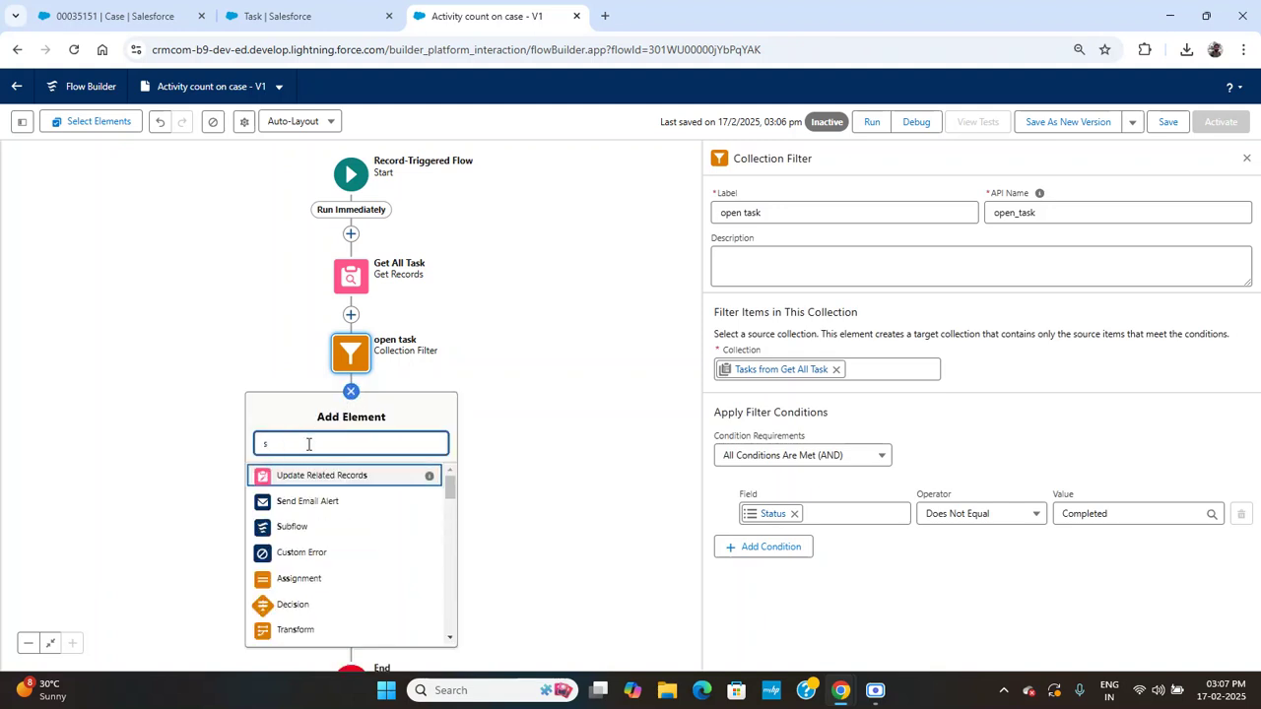
pyautogui.press('BackSpace')
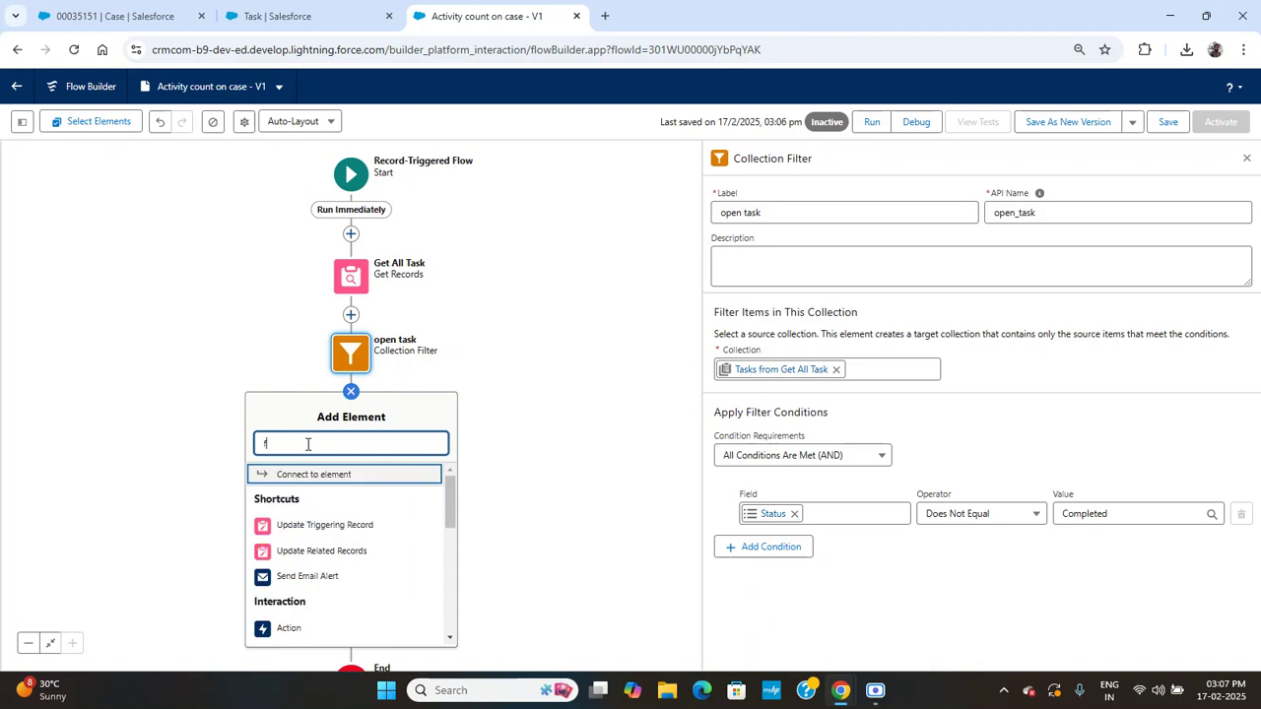
pyautogui.write('f')
pyautogui.click(301, 476)
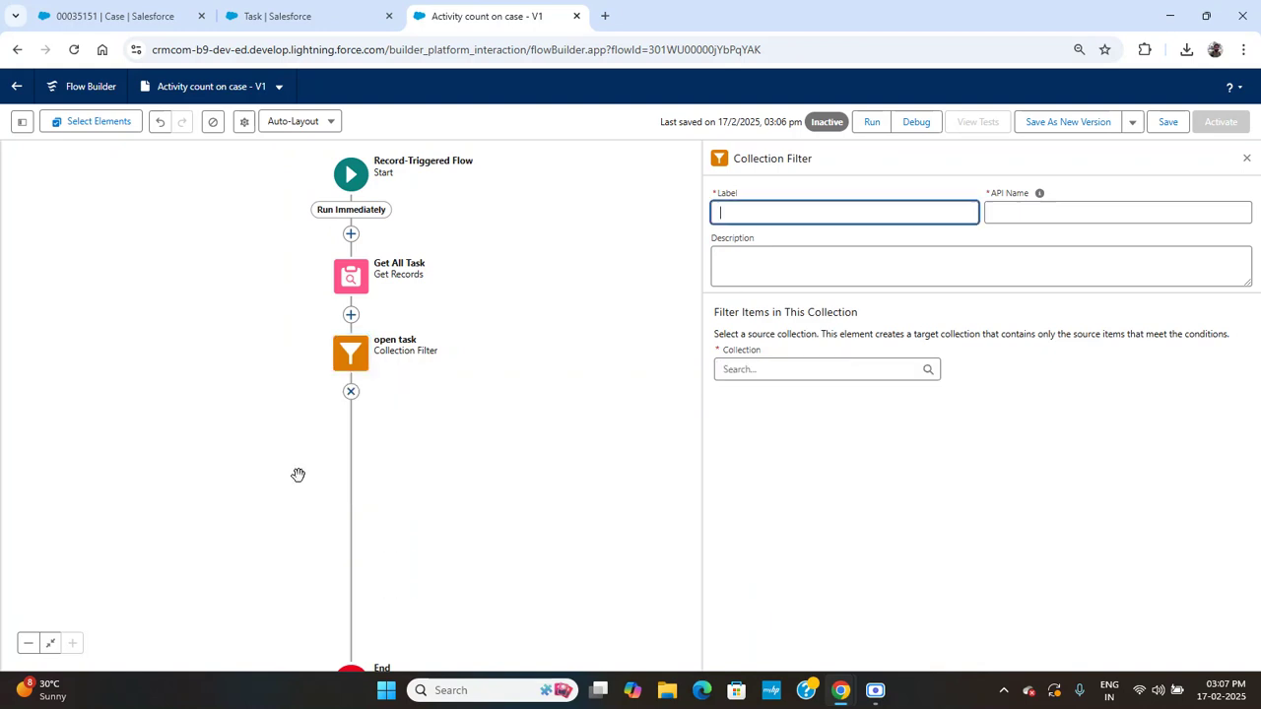
pyautogui.click(513, 444)
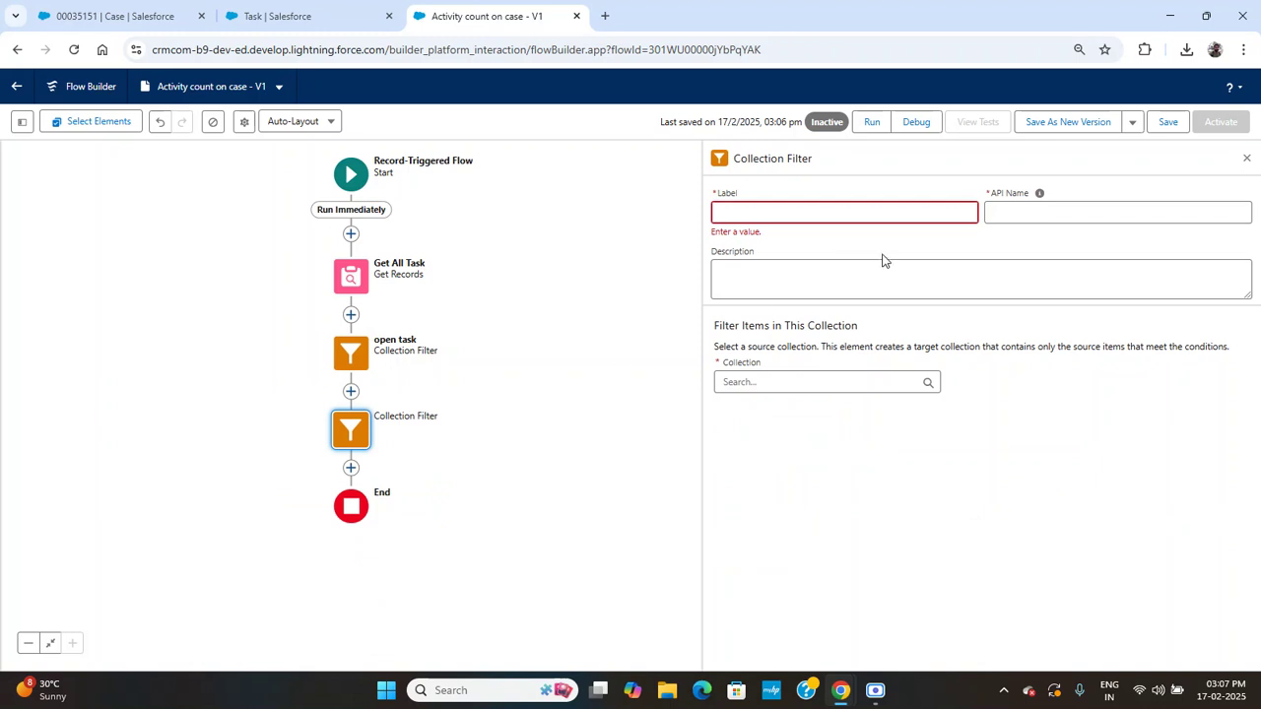
pyautogui.click(842, 215)
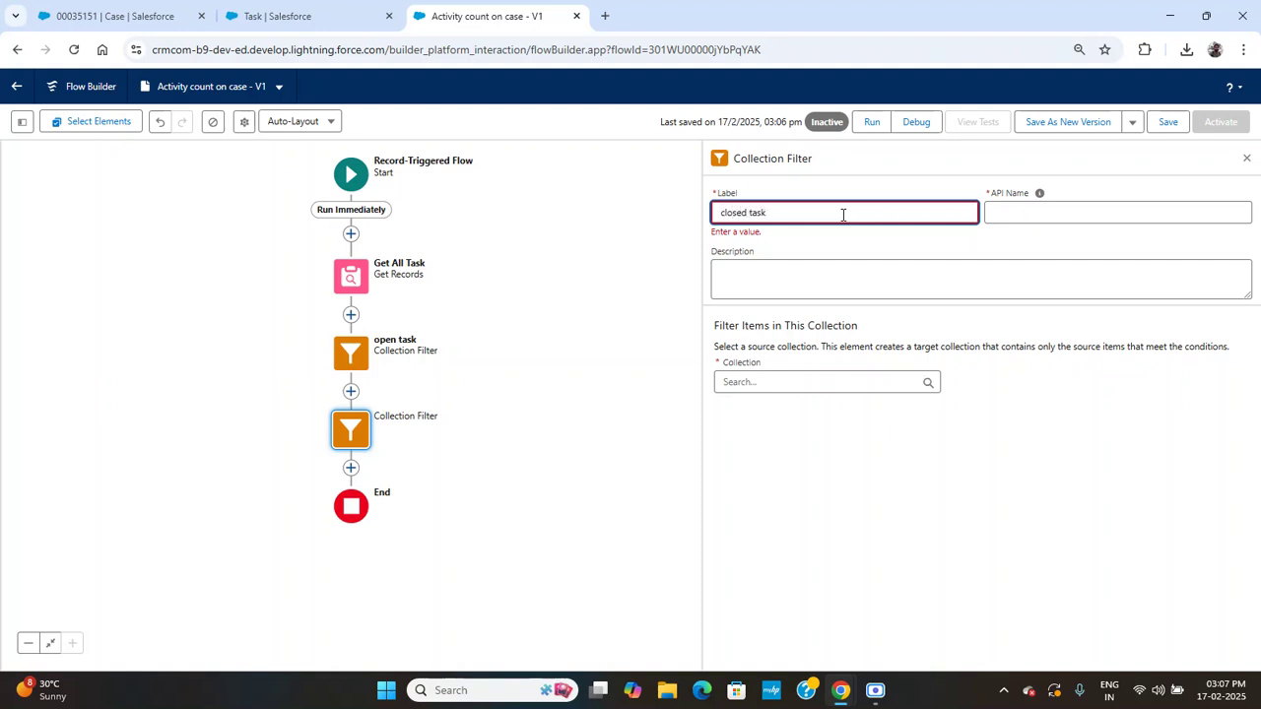
pyautogui.click(998, 239)
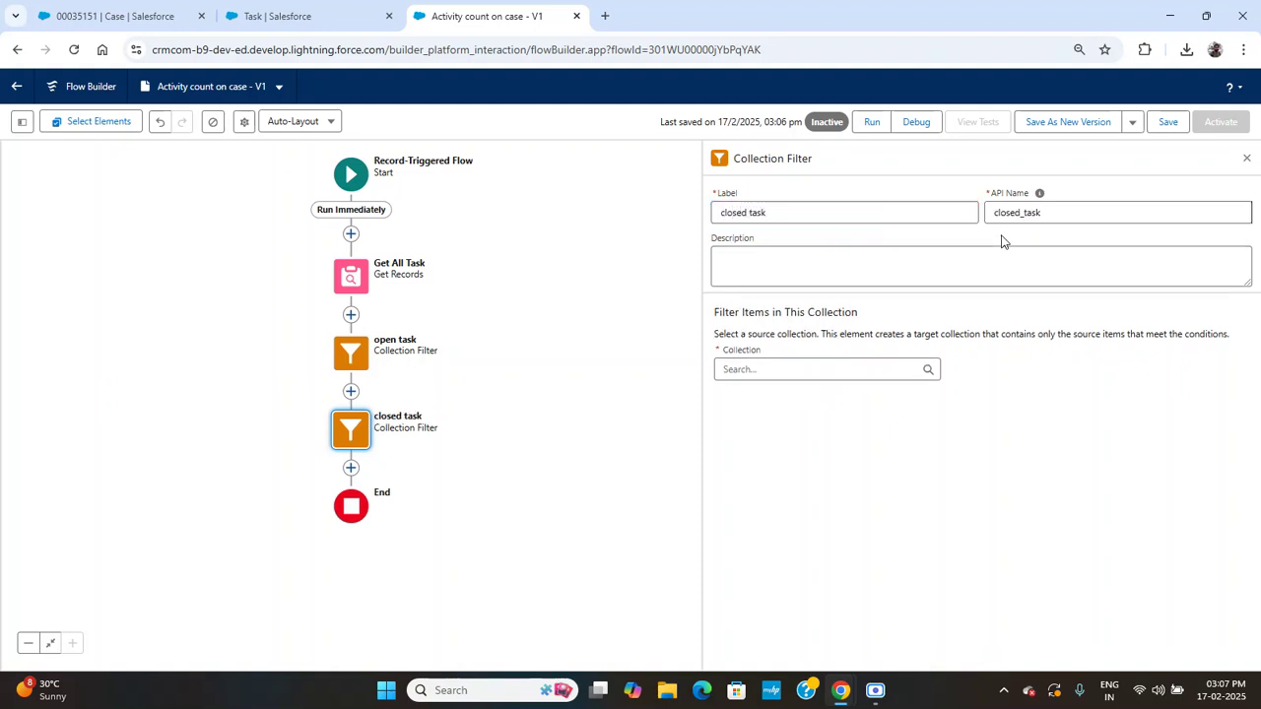
# Step: Filter the Tasks from Get All Task collection in the closed task element with the condition Status Equals Completed
pyautogui.click(801, 372)
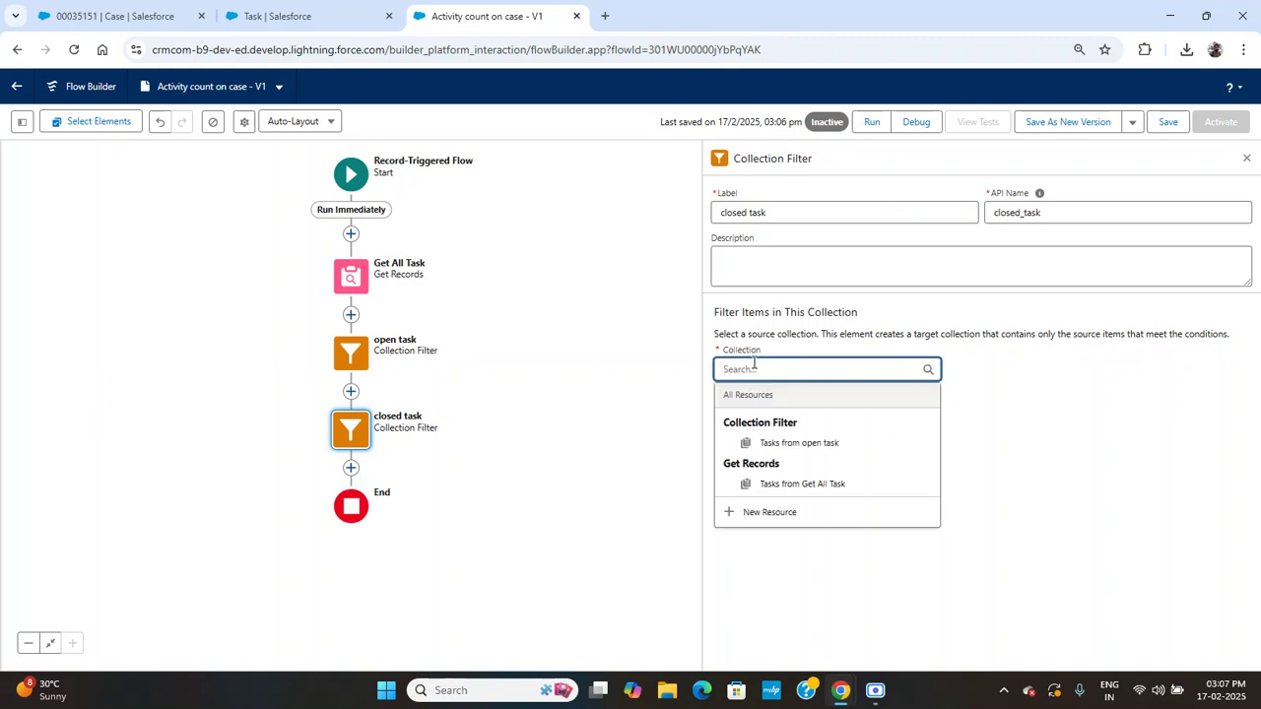
pyautogui.click(798, 484)
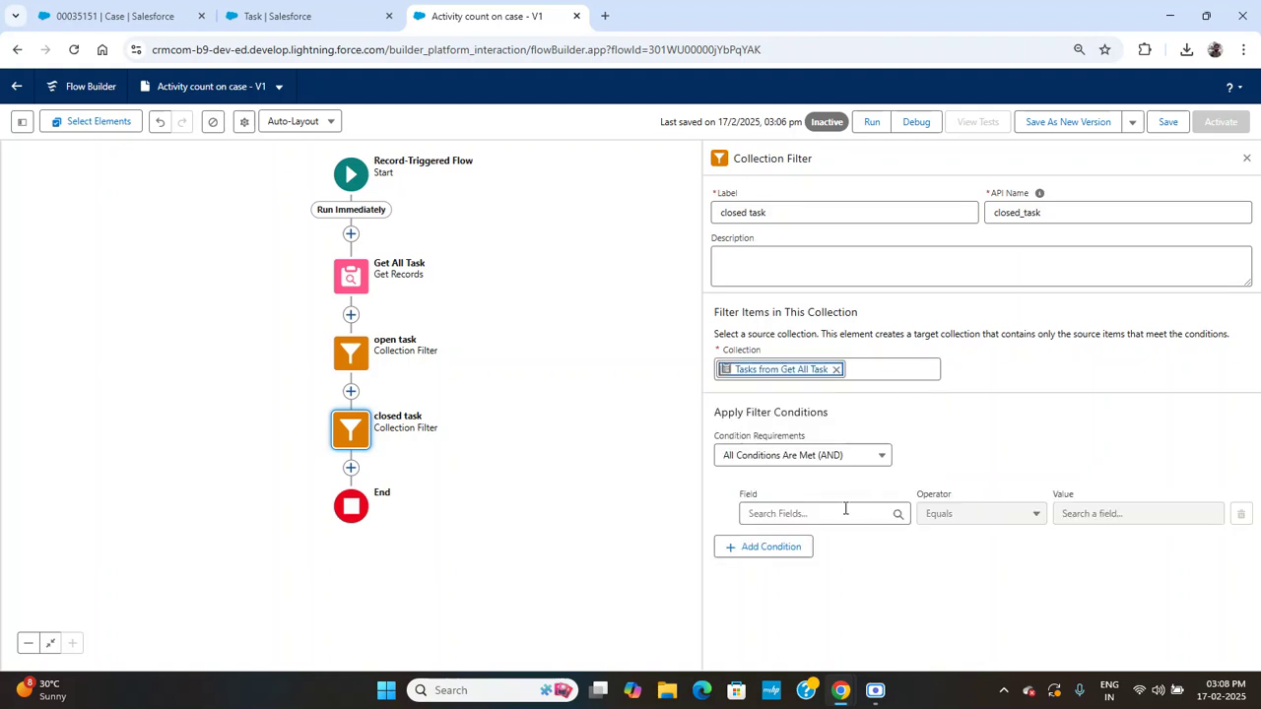
pyautogui.click(838, 512)
pyautogui.write('sta')
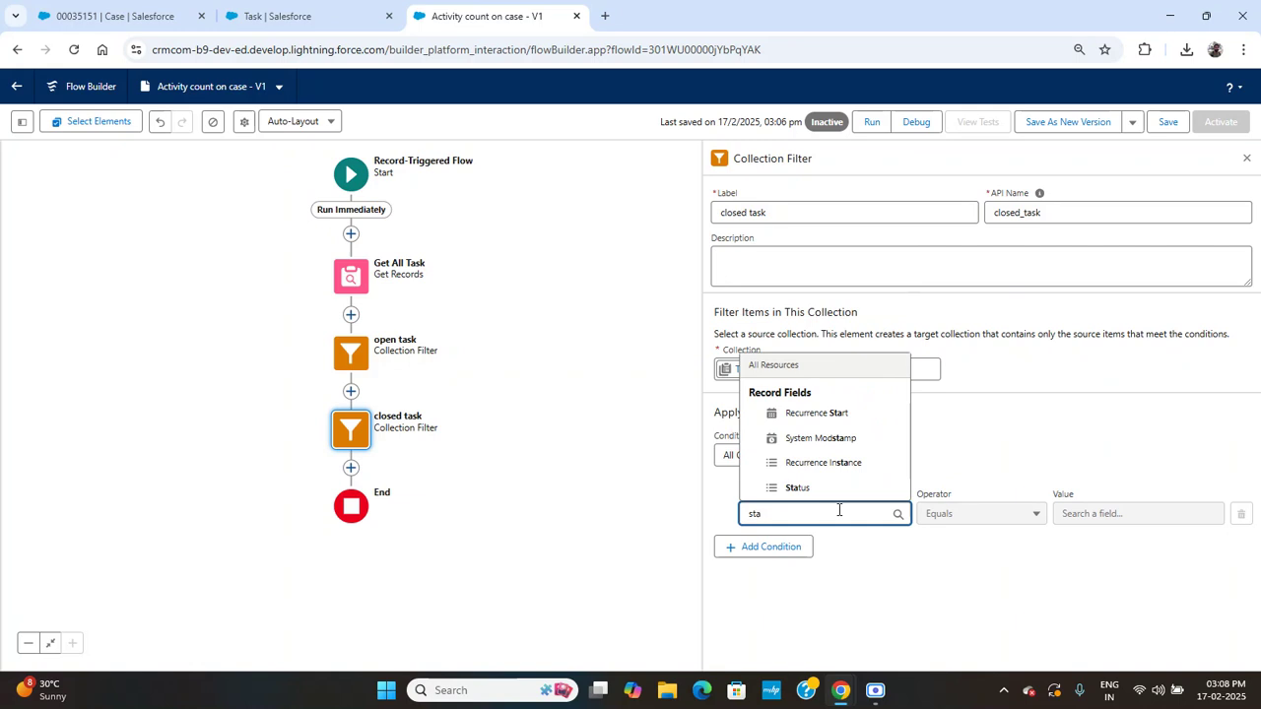
pyautogui.click(830, 487)
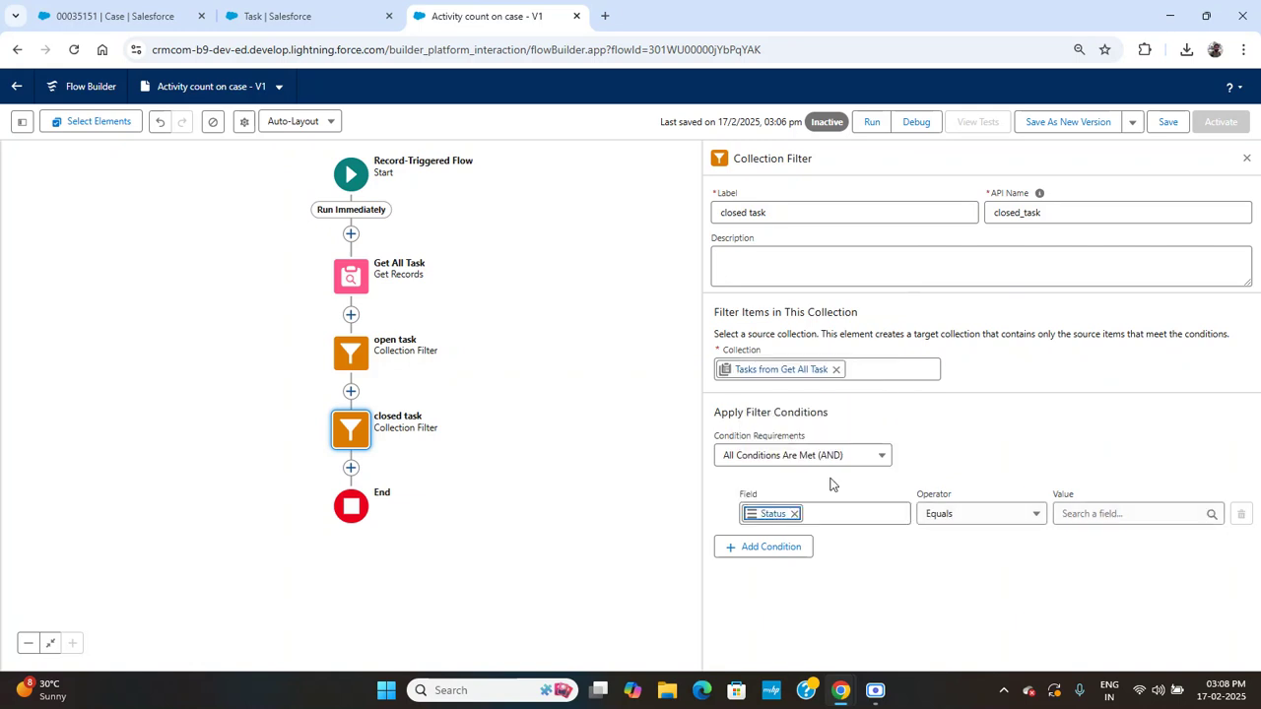
pyautogui.click(1067, 511)
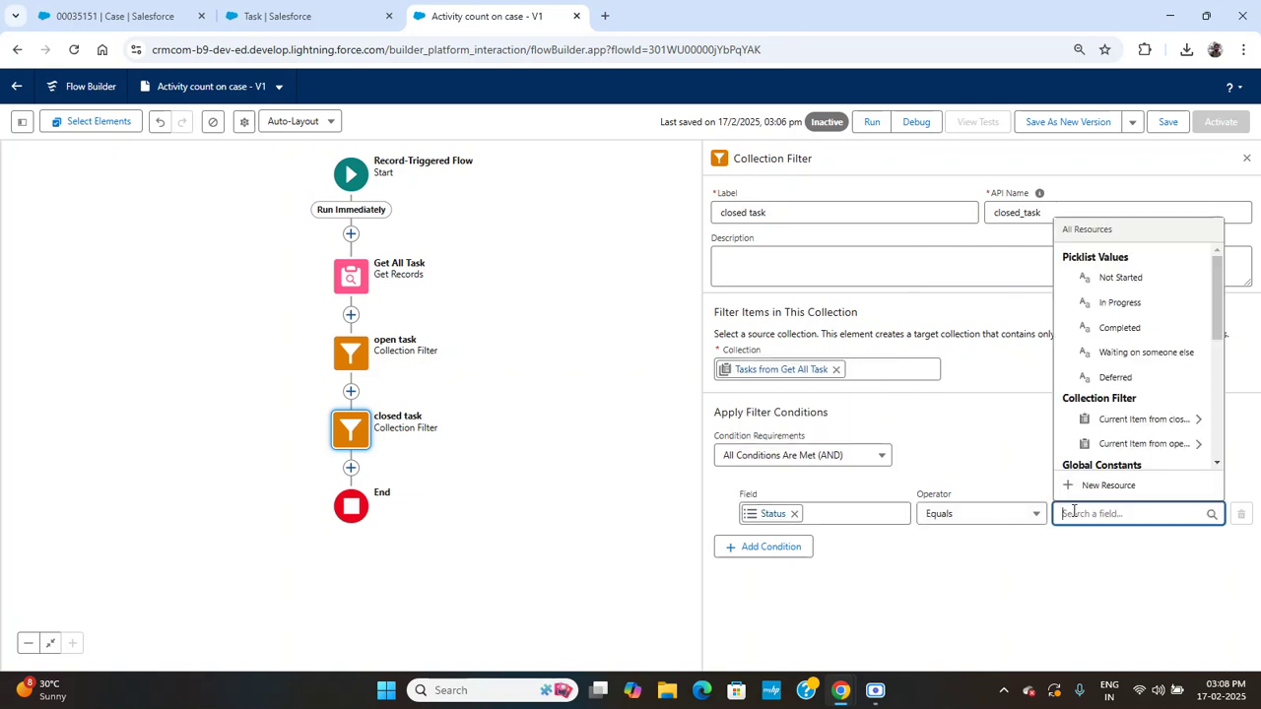
pyautogui.click(1133, 331)
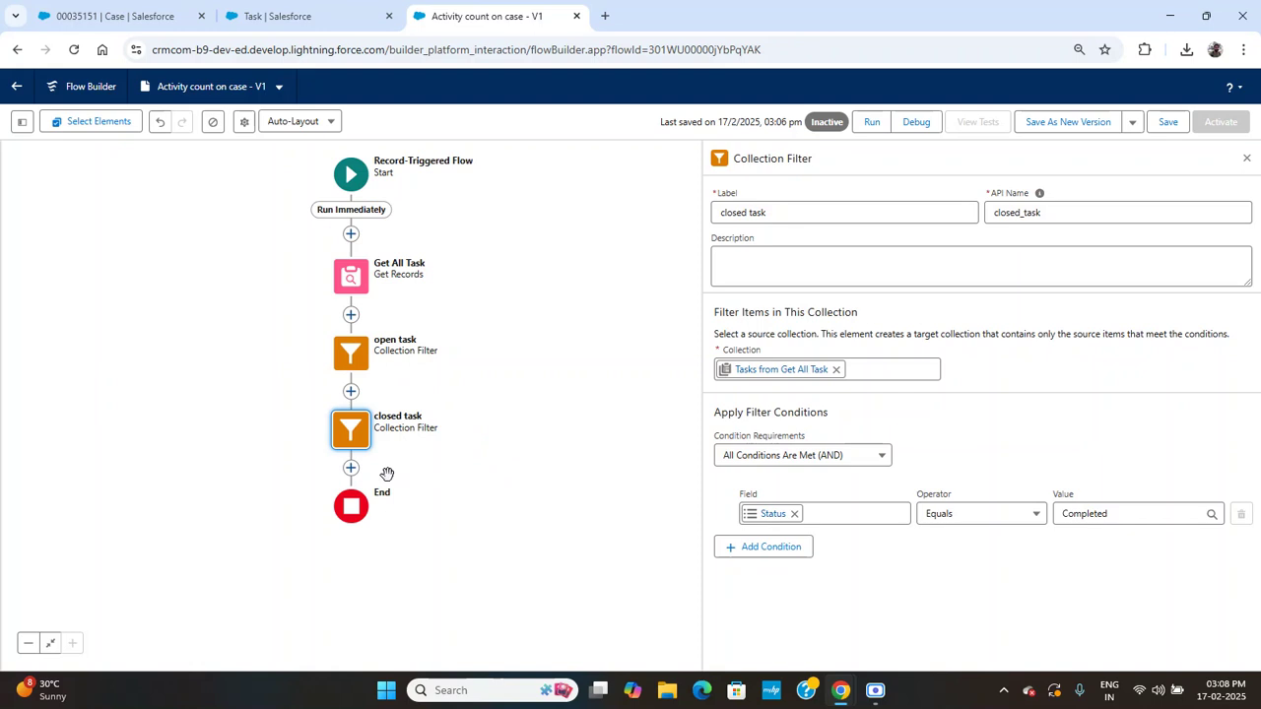
# Step: Add a Transform element after the closed task filter
pyautogui.click(352, 468)
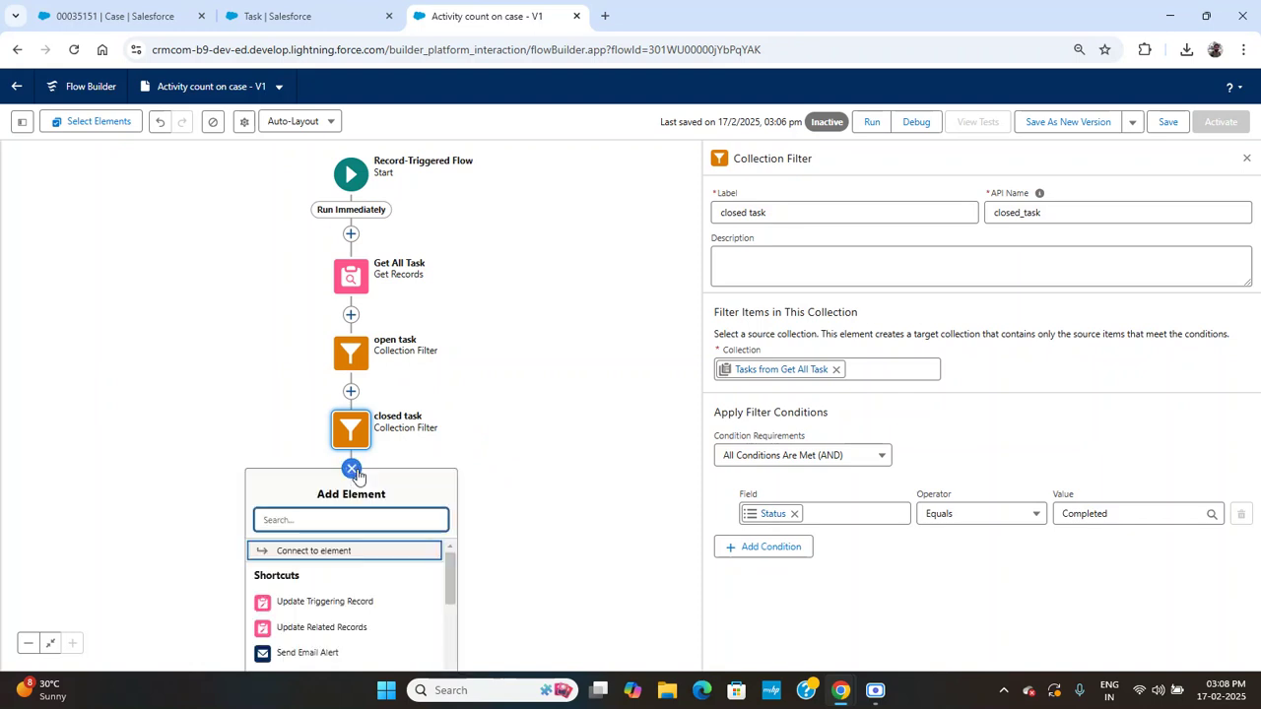
pyautogui.moveTo(574, 523); pyautogui.dragTo(593, 286)
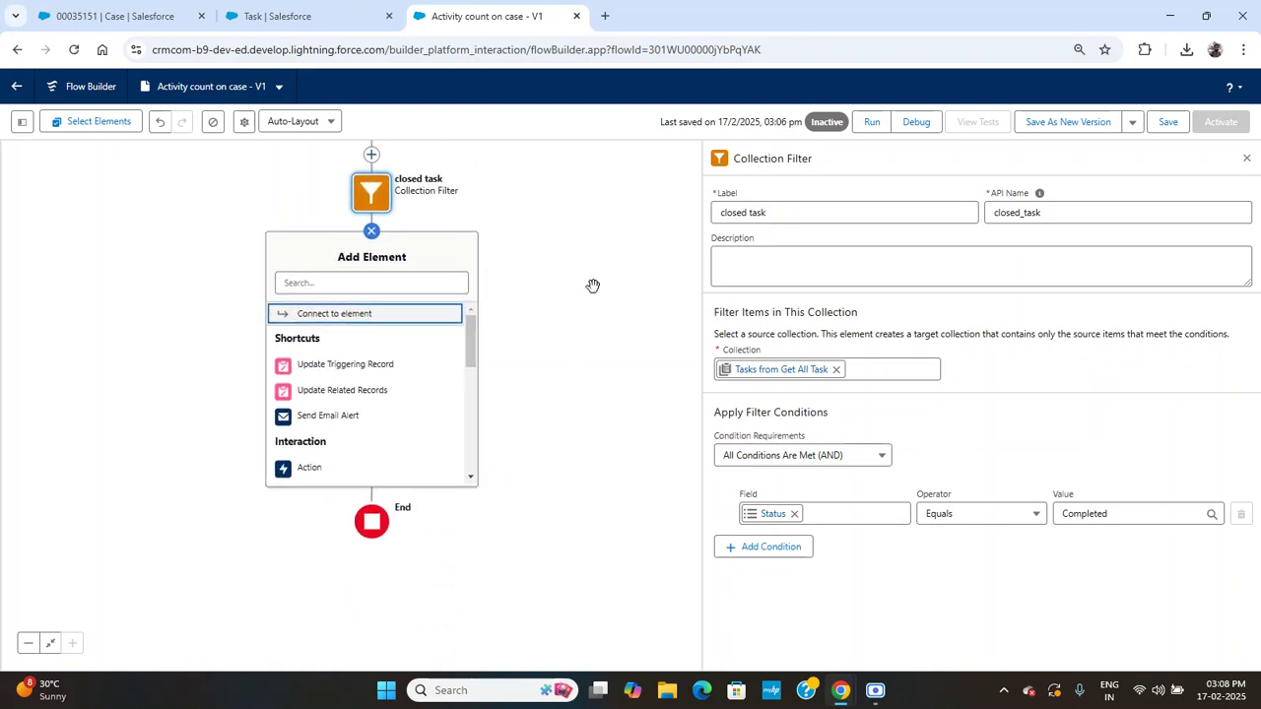
pyautogui.click(415, 281)
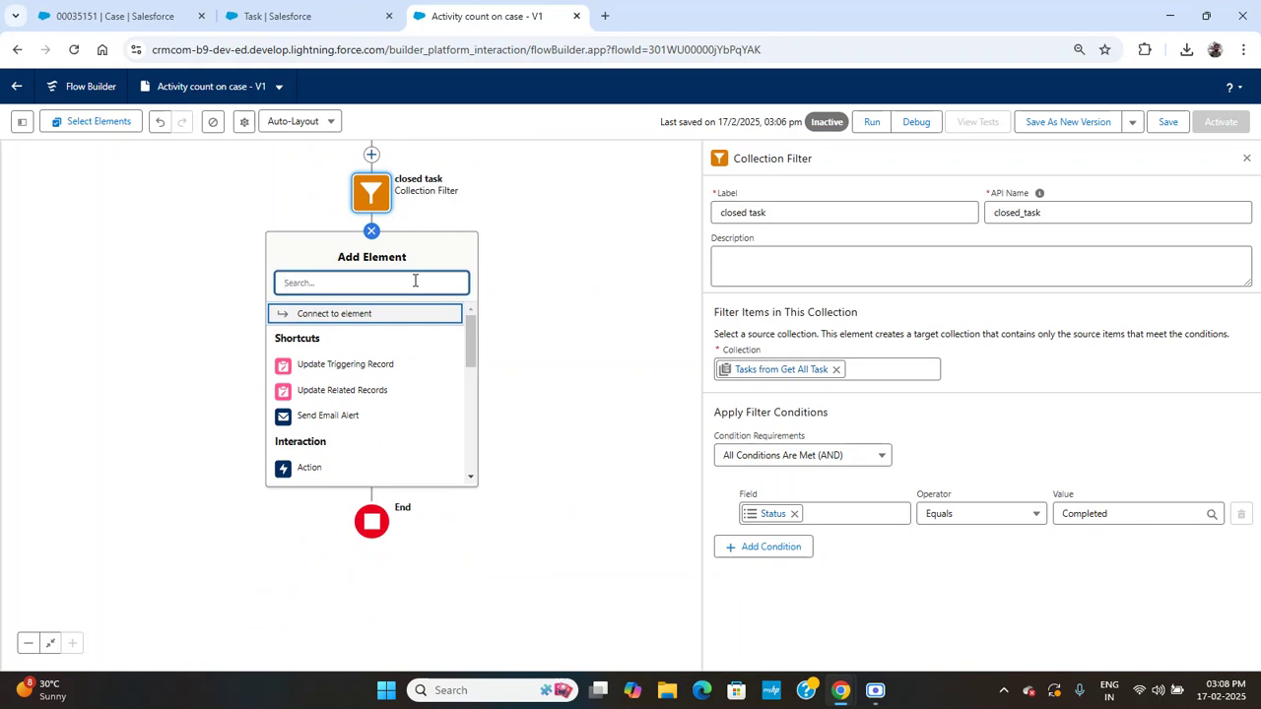
pyautogui.write('t')
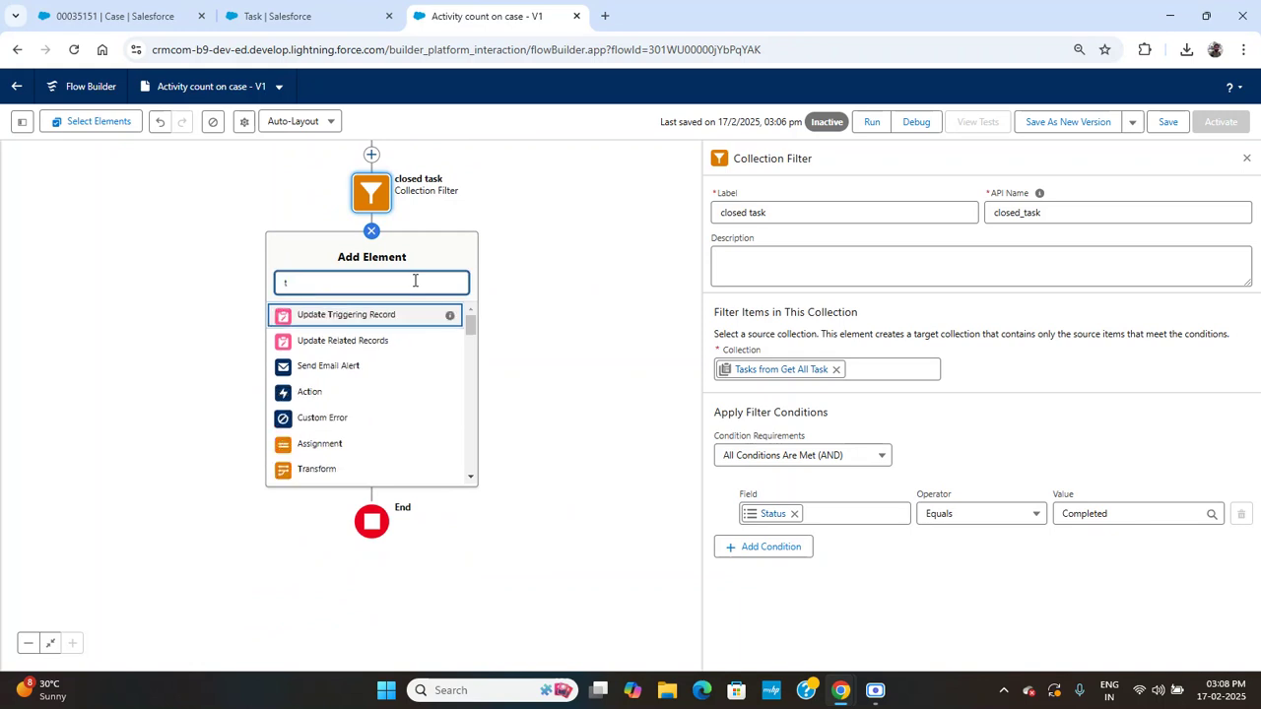
pyautogui.click(337, 469)
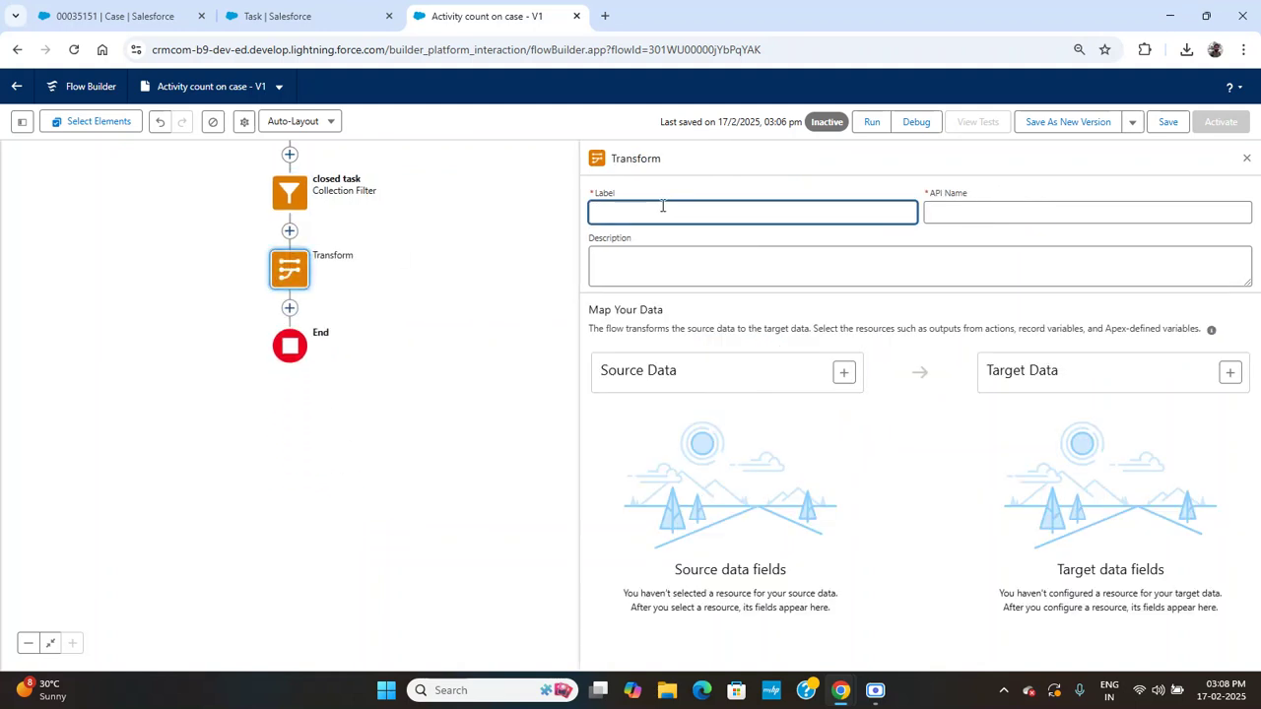
# Step: Label the Transform element "sumof task" with API name sumof_task
pyautogui.click(664, 264)
pyautogui.click(711, 215)
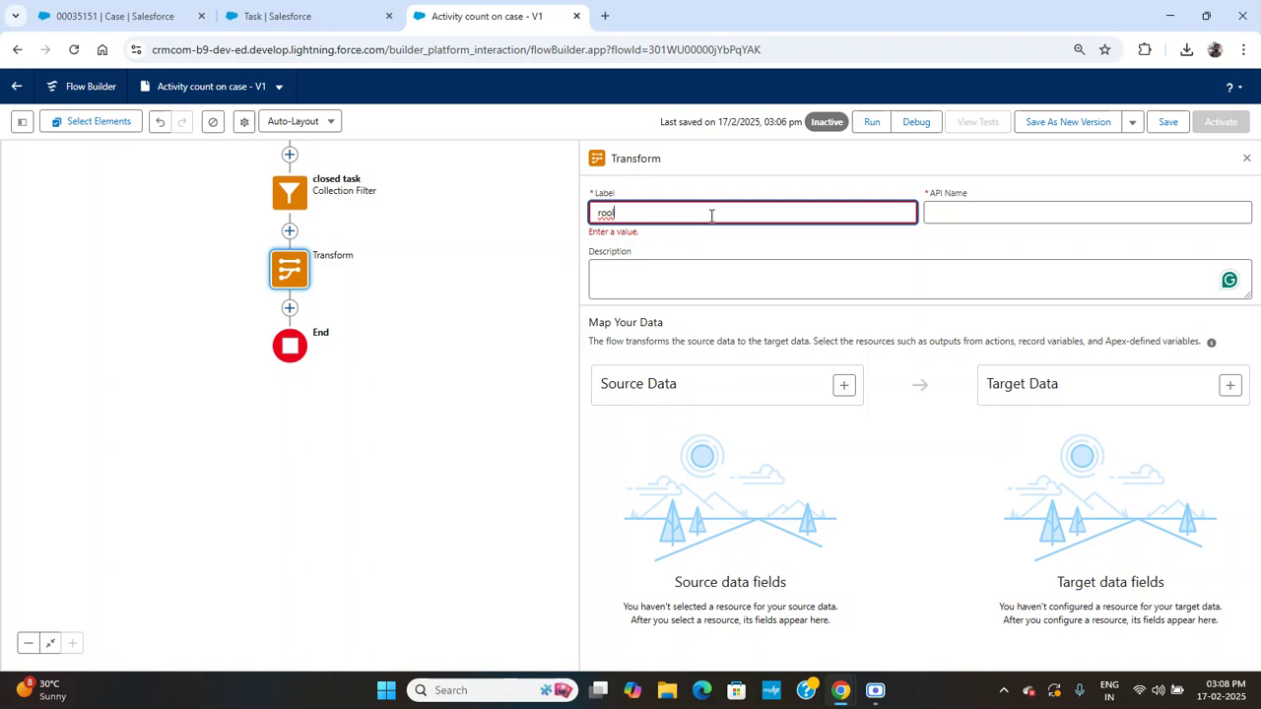
pyautogui.write('rool')
pyautogui.press('BackSpace')
pyautogui.write('f task')
pyautogui.rightClick(635, 234)
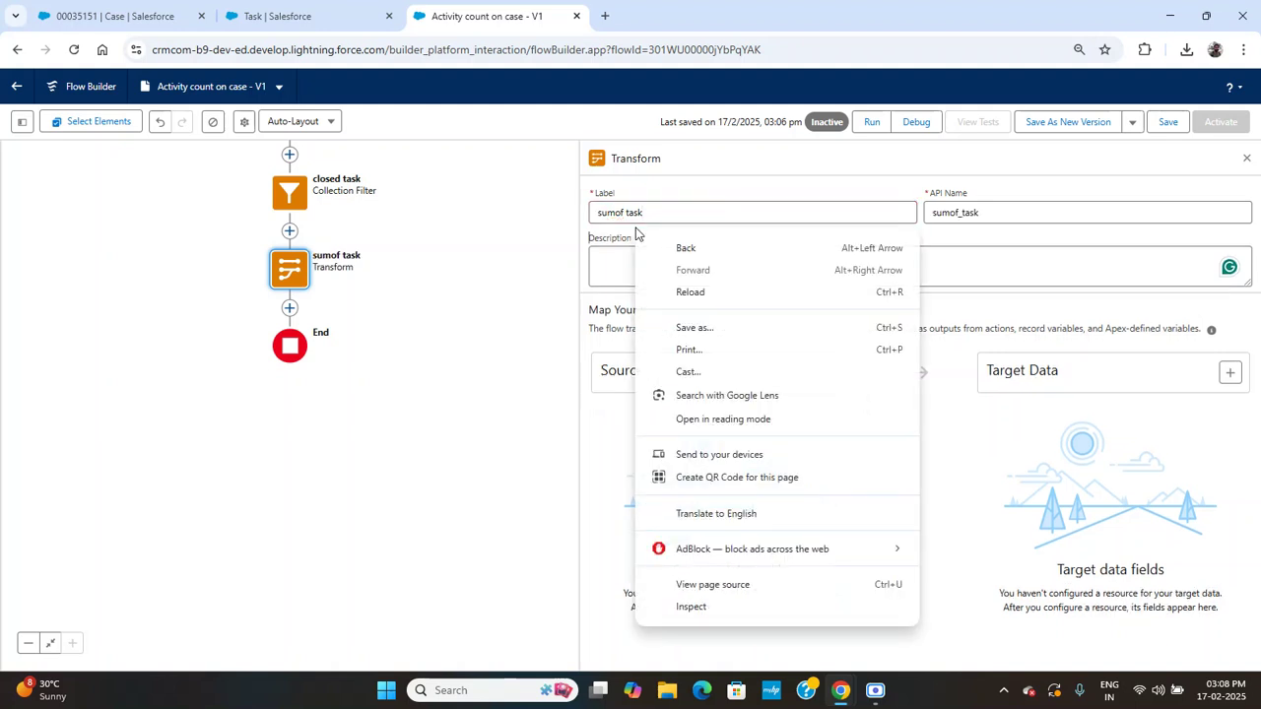
# Step: Set the Transform element's label to "count of task" and its API name to count_of_task
pyautogui.click(618, 213)
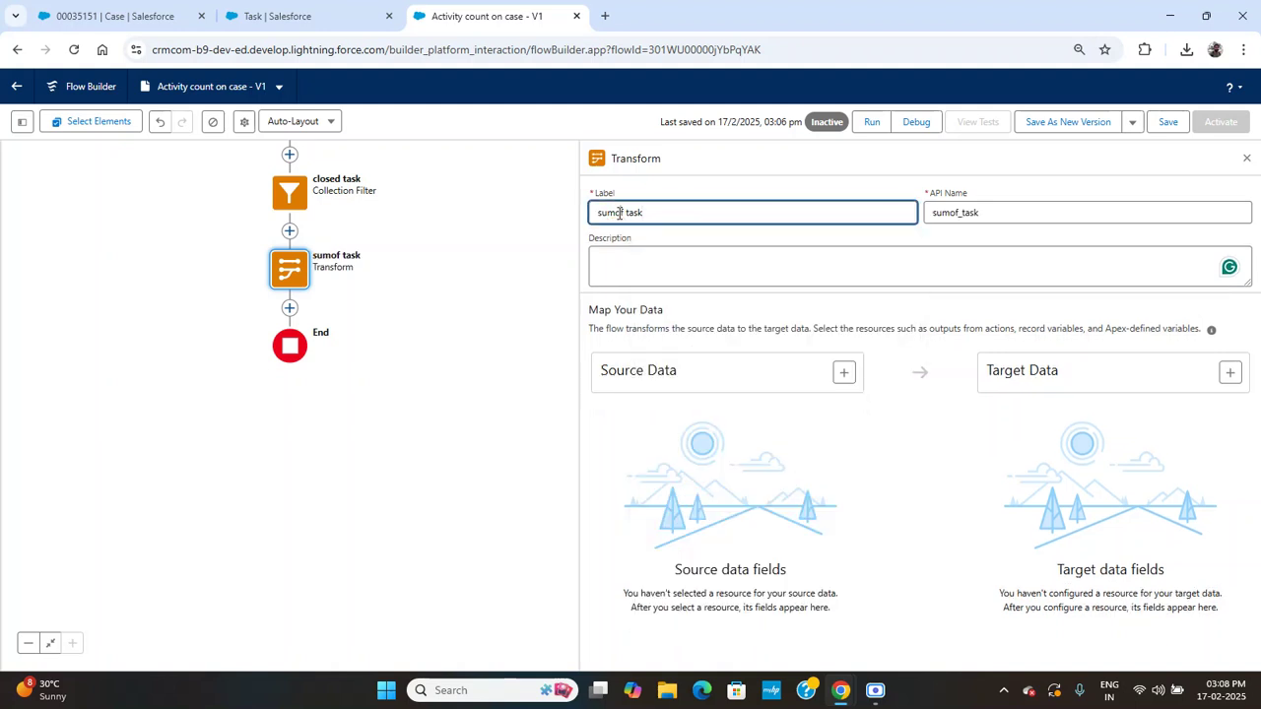
pyautogui.press('BackSpace')
pyautogui.press('BackSpace')
pyautogui.press('BackSpace')
pyautogui.write('count')
pyautogui.doubleClick(996, 214)
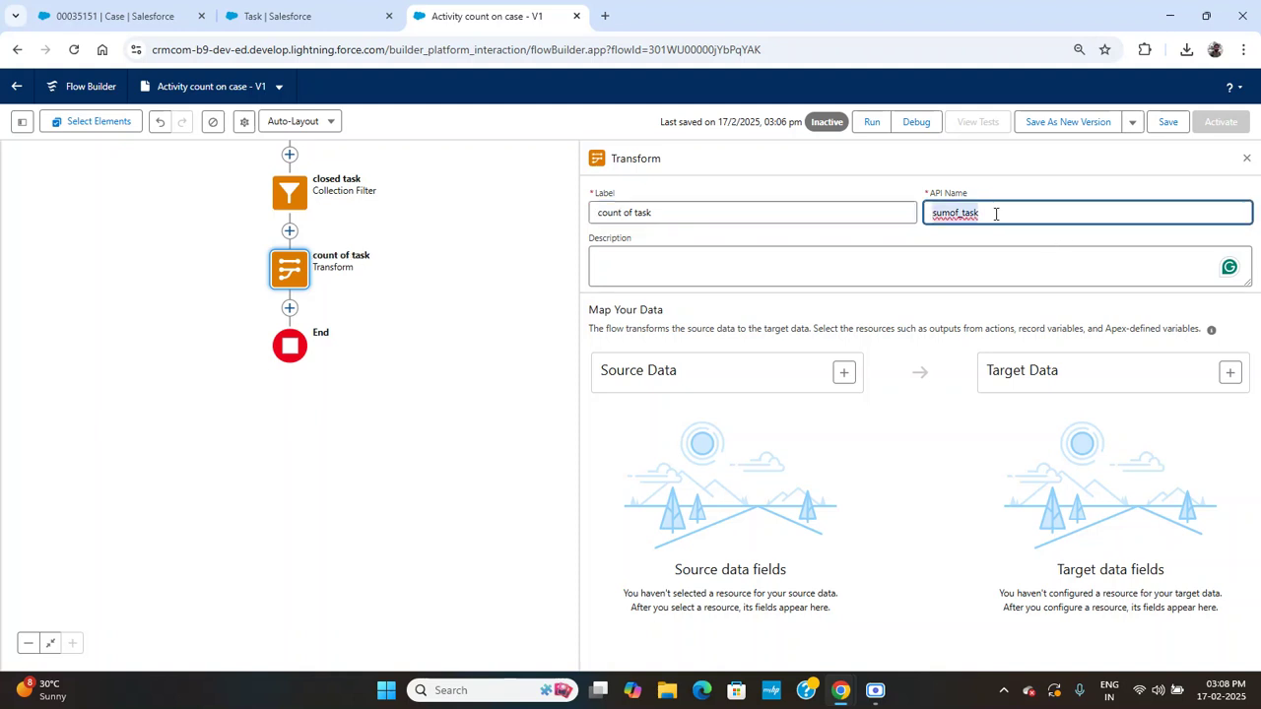
pyautogui.press('BackSpace')
pyautogui.click(745, 214)
pyautogui.press('Tab')
pyautogui.click(710, 254)
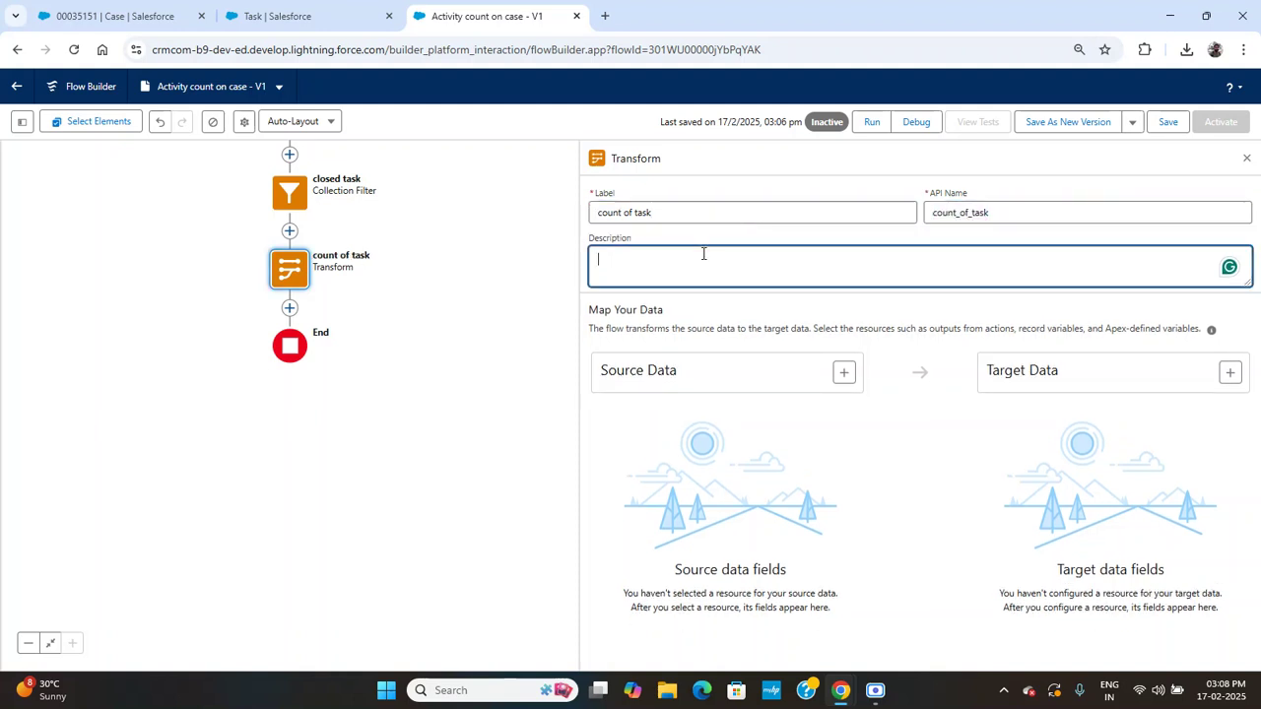
# Step: Add the Tasks from open_task collection to the source data of the count of task Transform
pyautogui.click(843, 373)
pyautogui.click(730, 457)
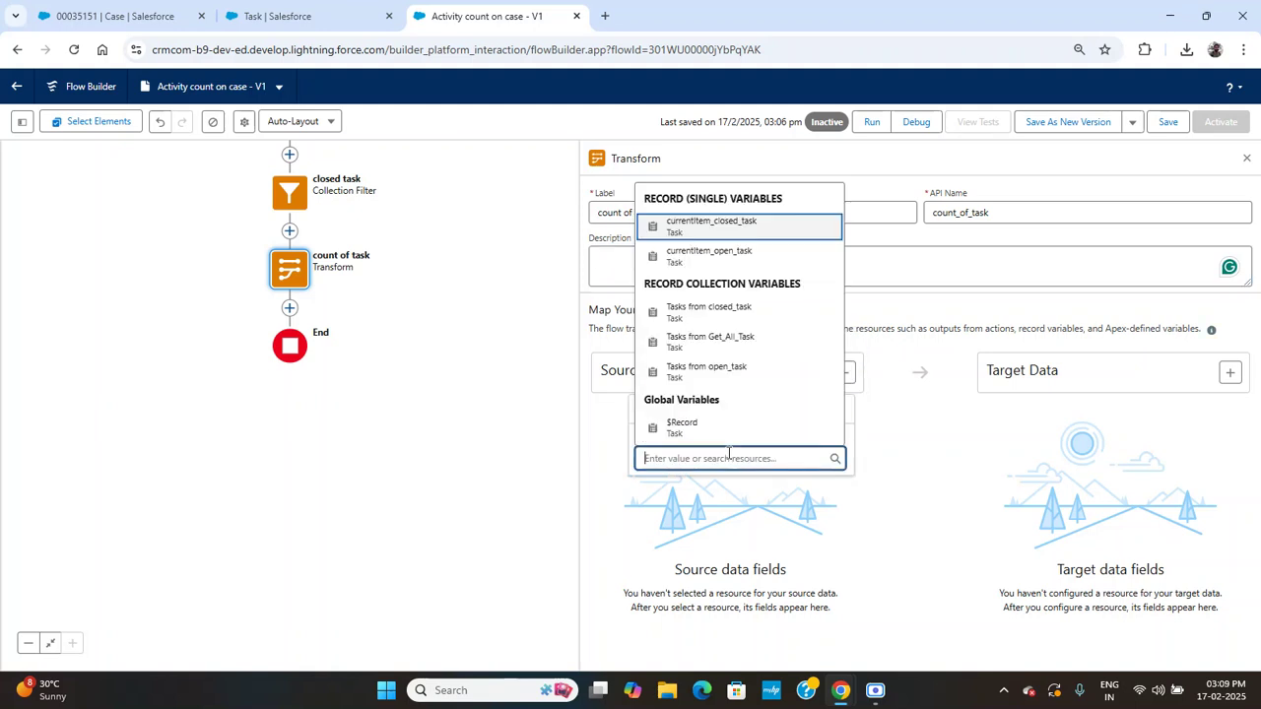
pyautogui.moveTo(481, 369); pyautogui.dragTo(464, 509)
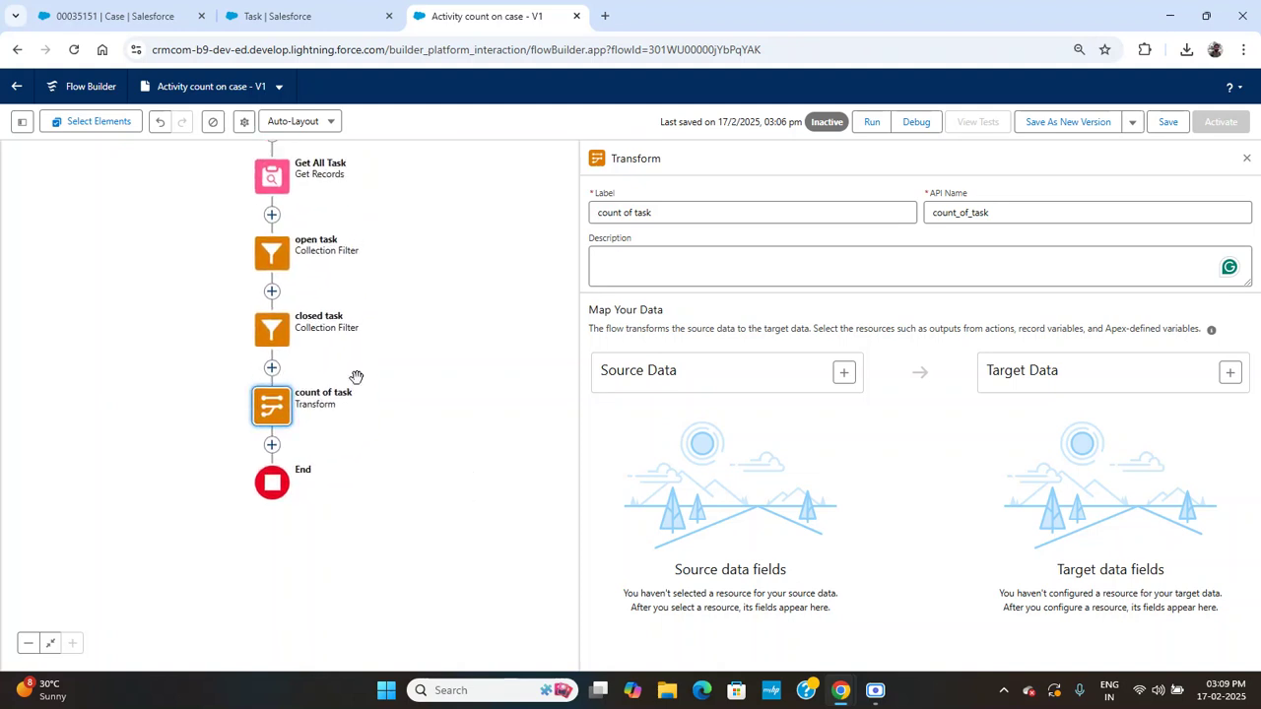
pyautogui.click(844, 373)
pyautogui.click(701, 456)
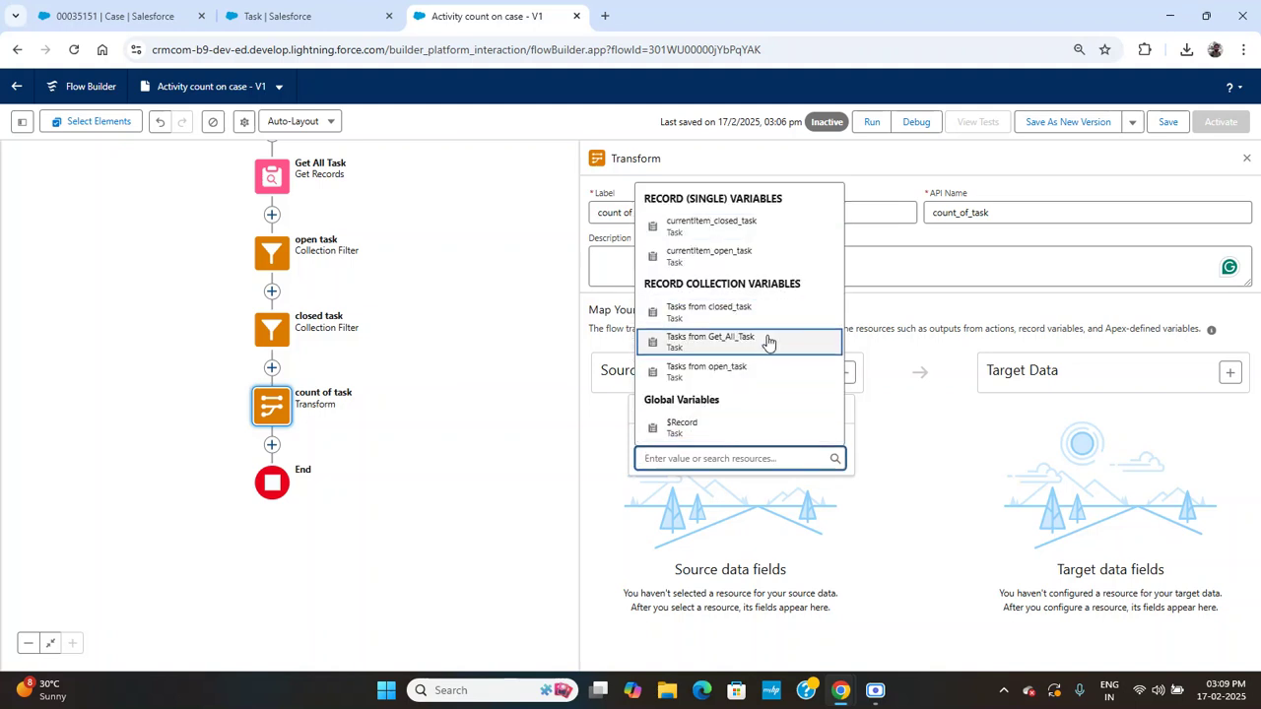
pyautogui.click(740, 371)
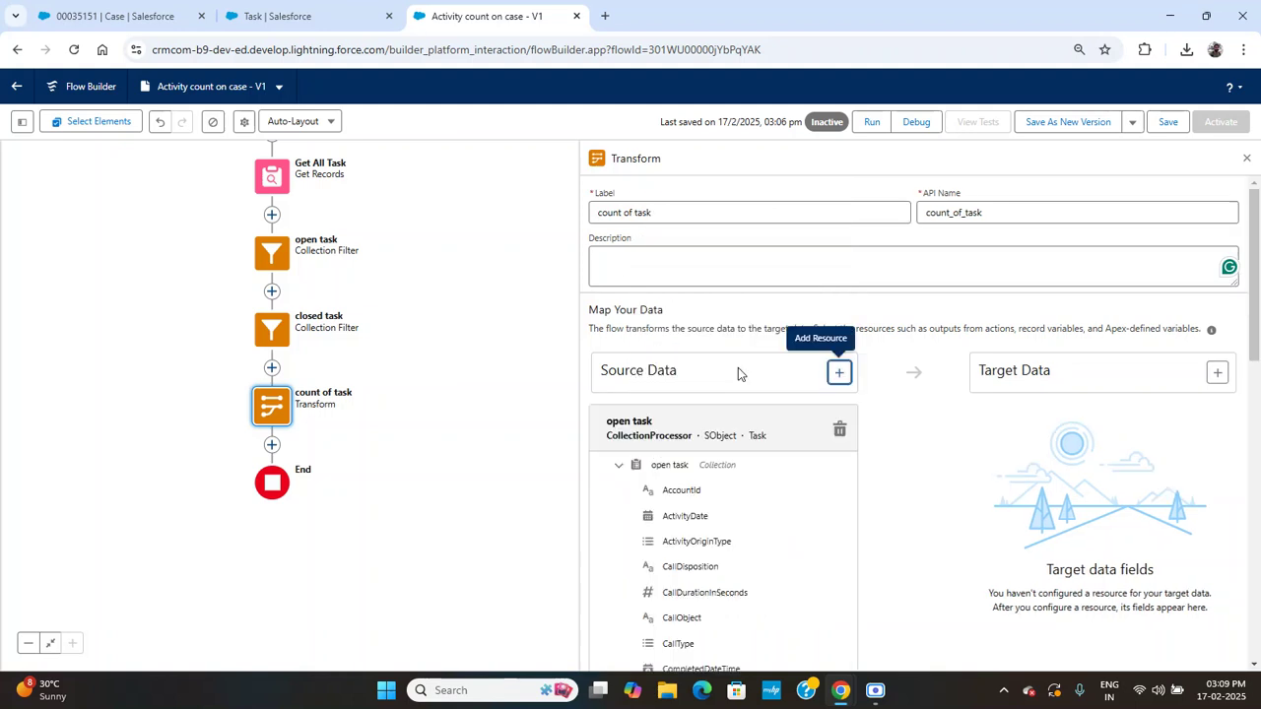
# Step: Add the Tasks from closed_task collection as a second source and collapse the field lists of both source collections
pyautogui.click(839, 373)
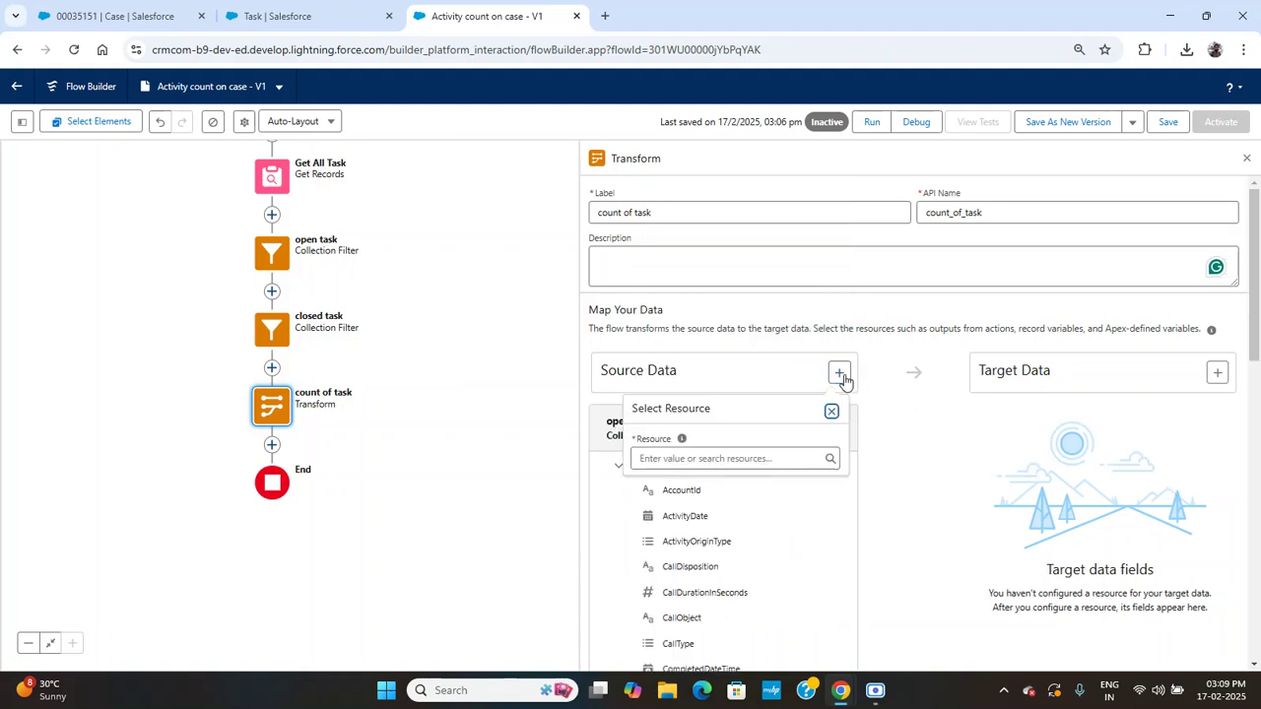
pyautogui.click(737, 459)
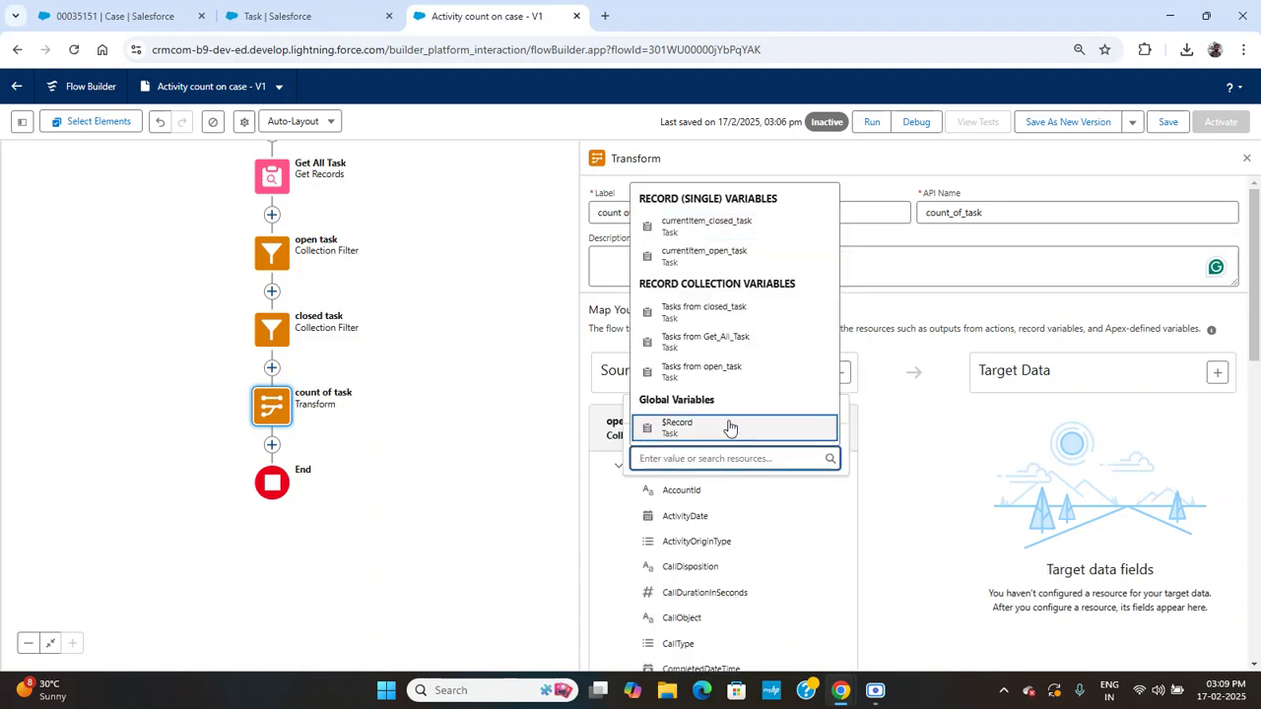
pyautogui.press('Escape')
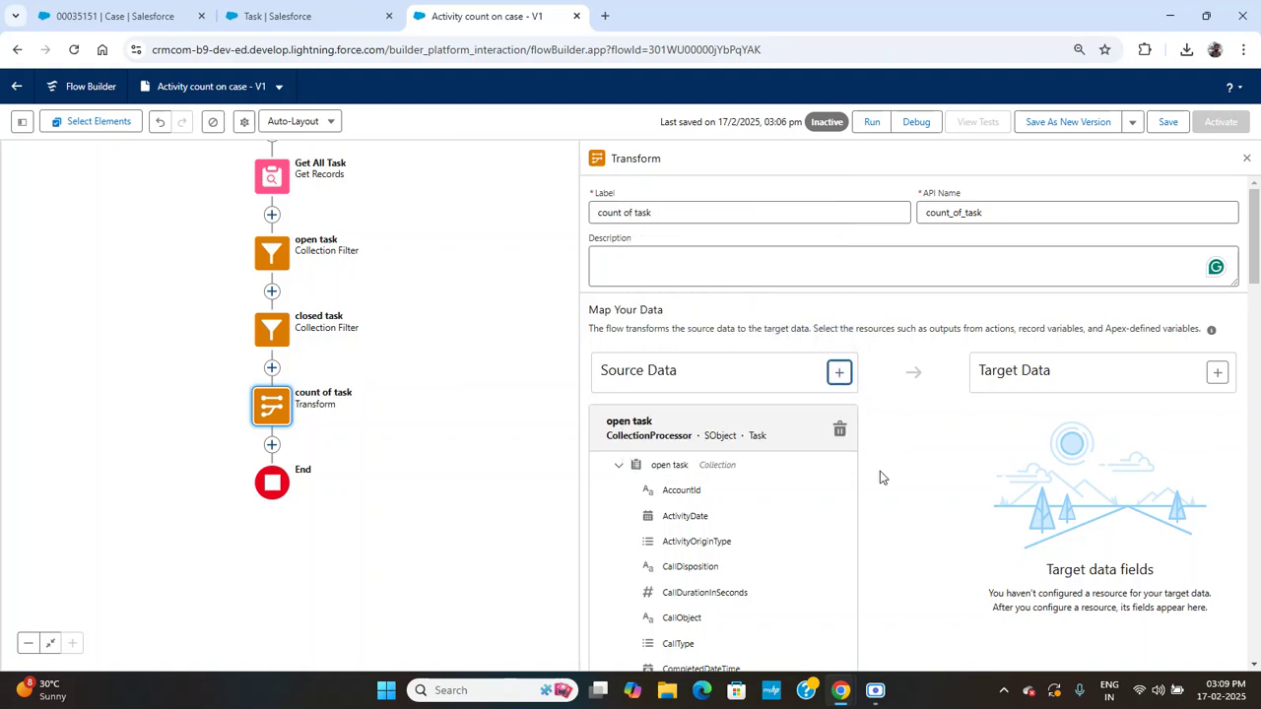
pyautogui.click(618, 469)
pyautogui.scroll(-1, 620, 458)
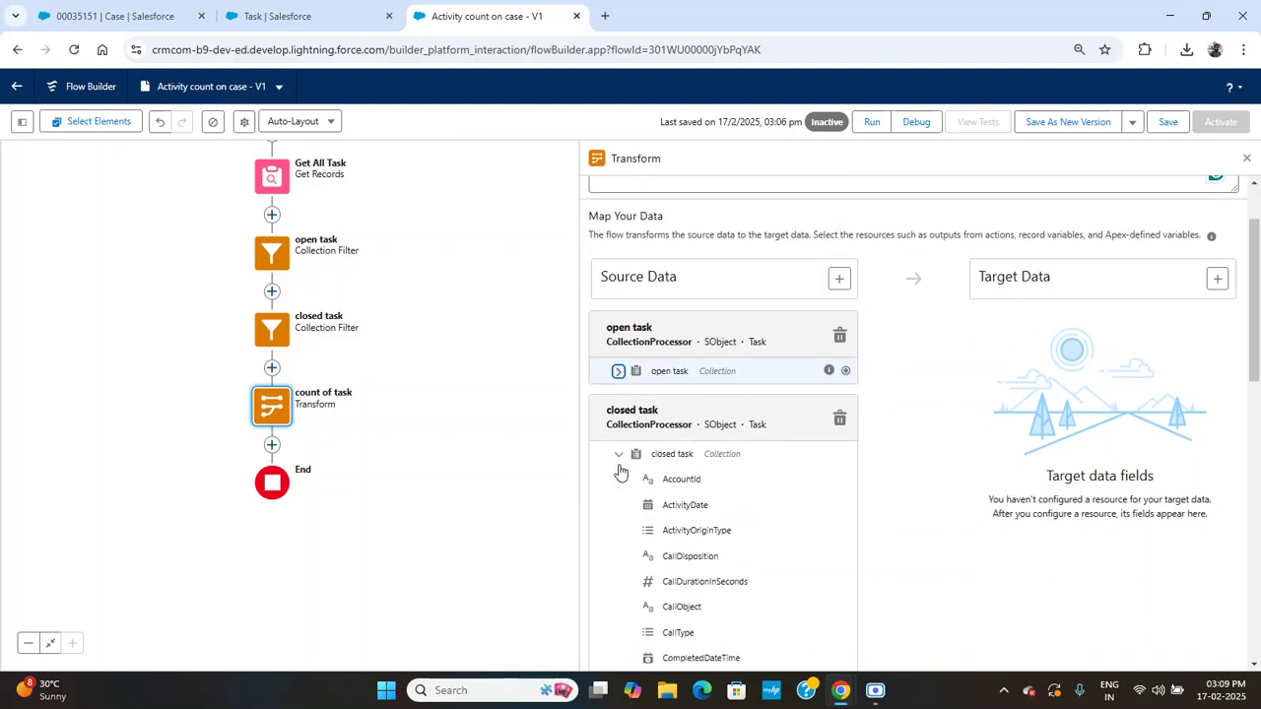
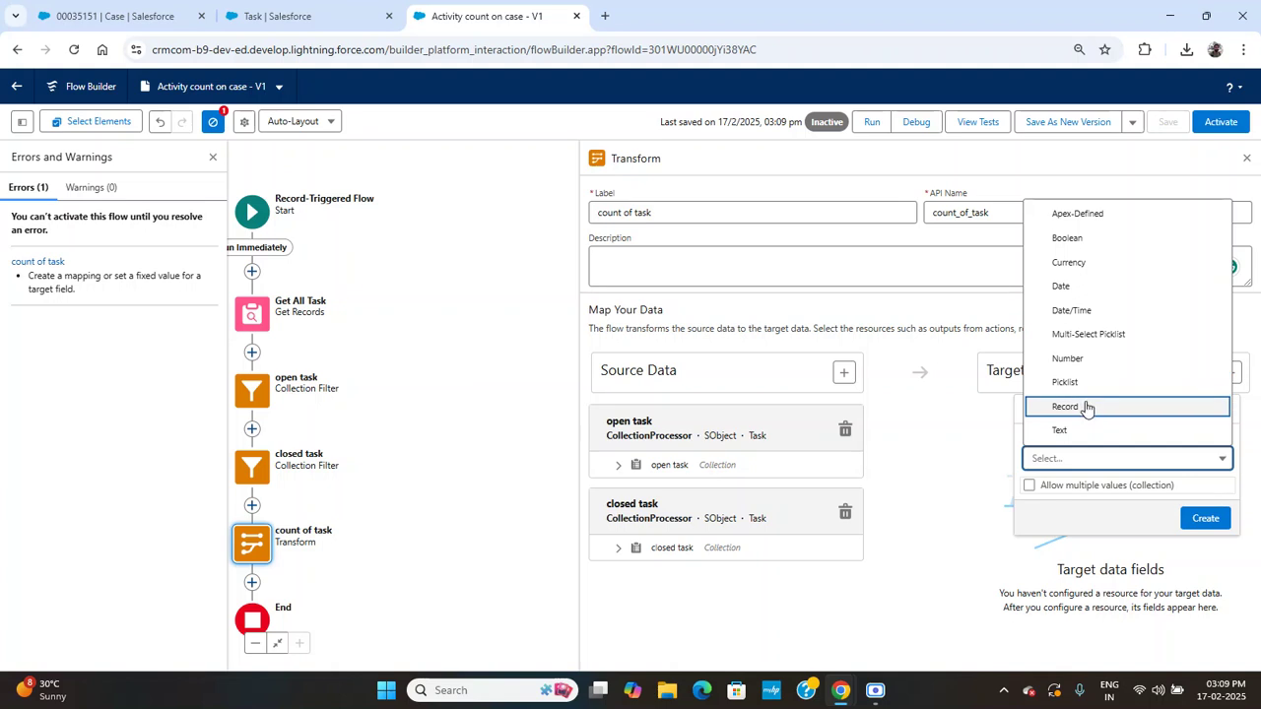
# Step: Create the Transform's target data as a single Record resource for the Case object
pyautogui.click(1082, 405)
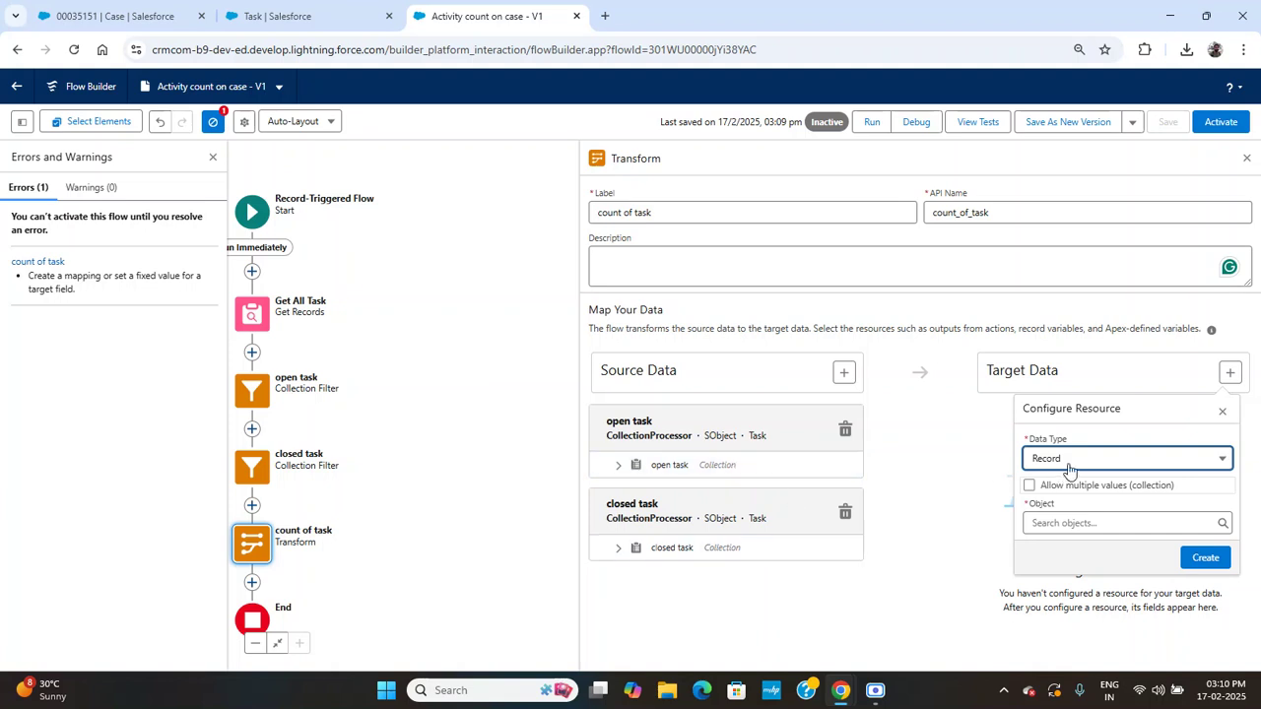
pyautogui.click(213, 159)
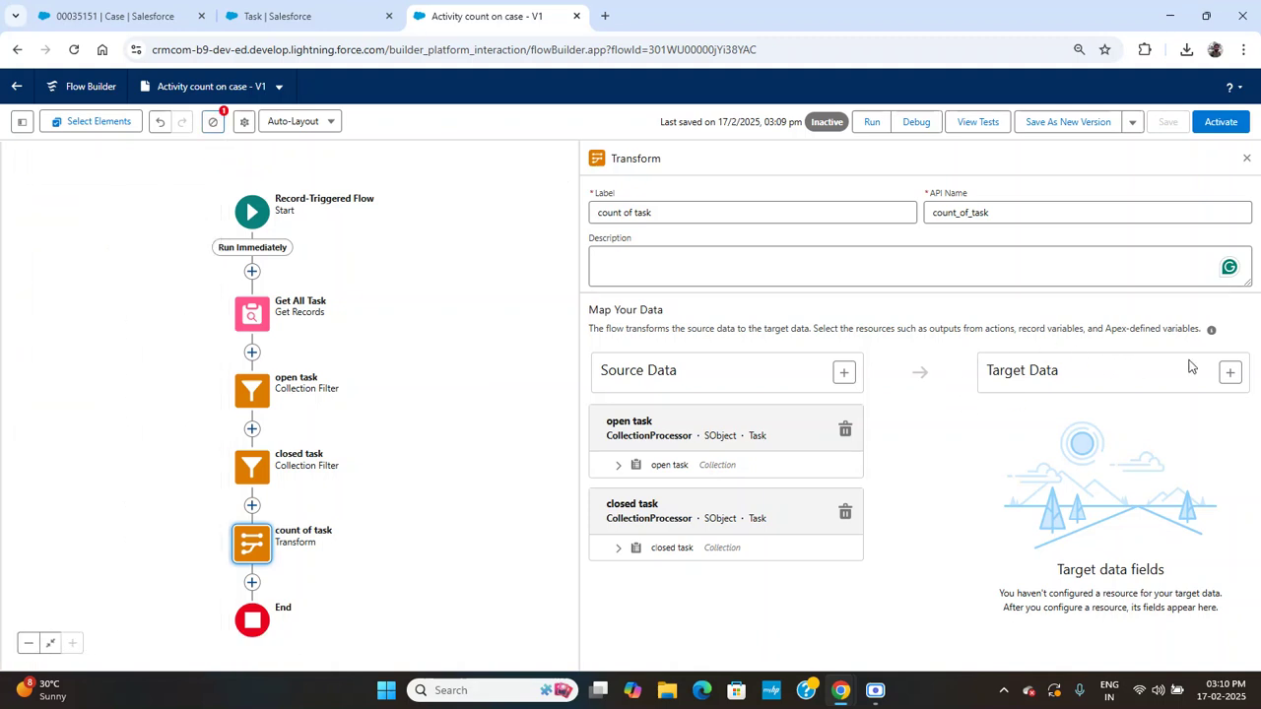
pyautogui.click(1231, 372)
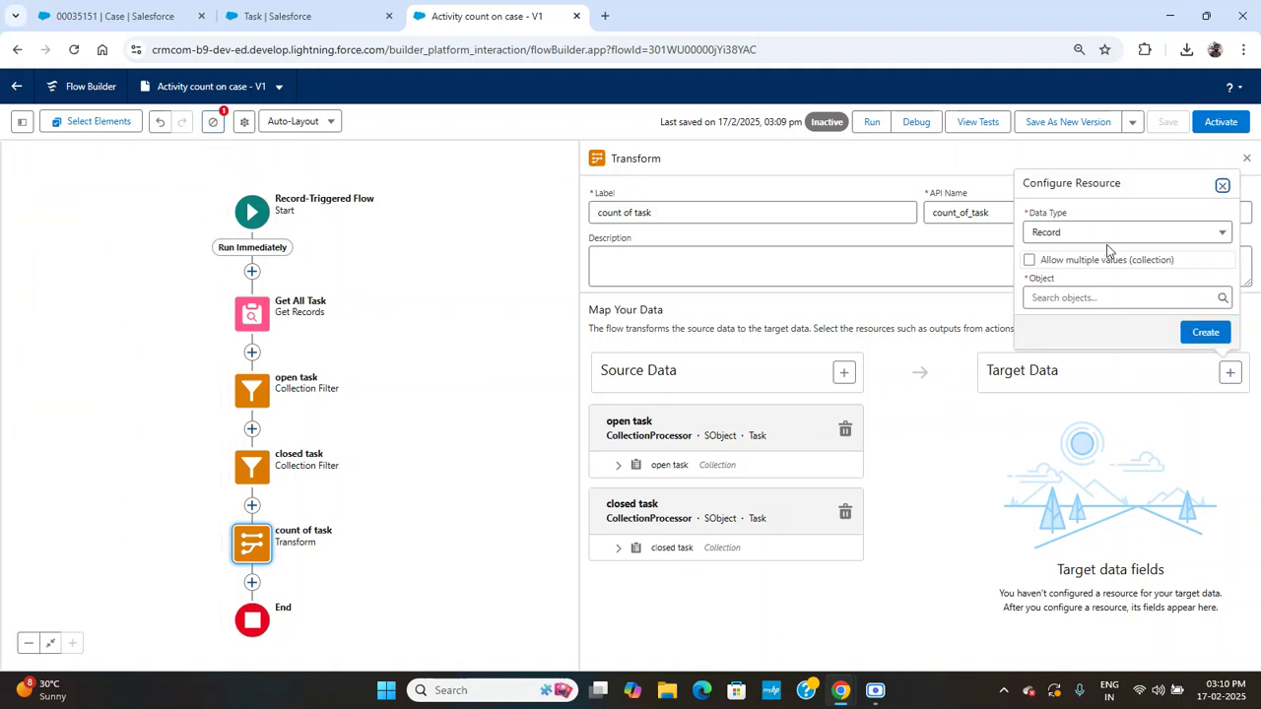
pyautogui.click(1116, 241)
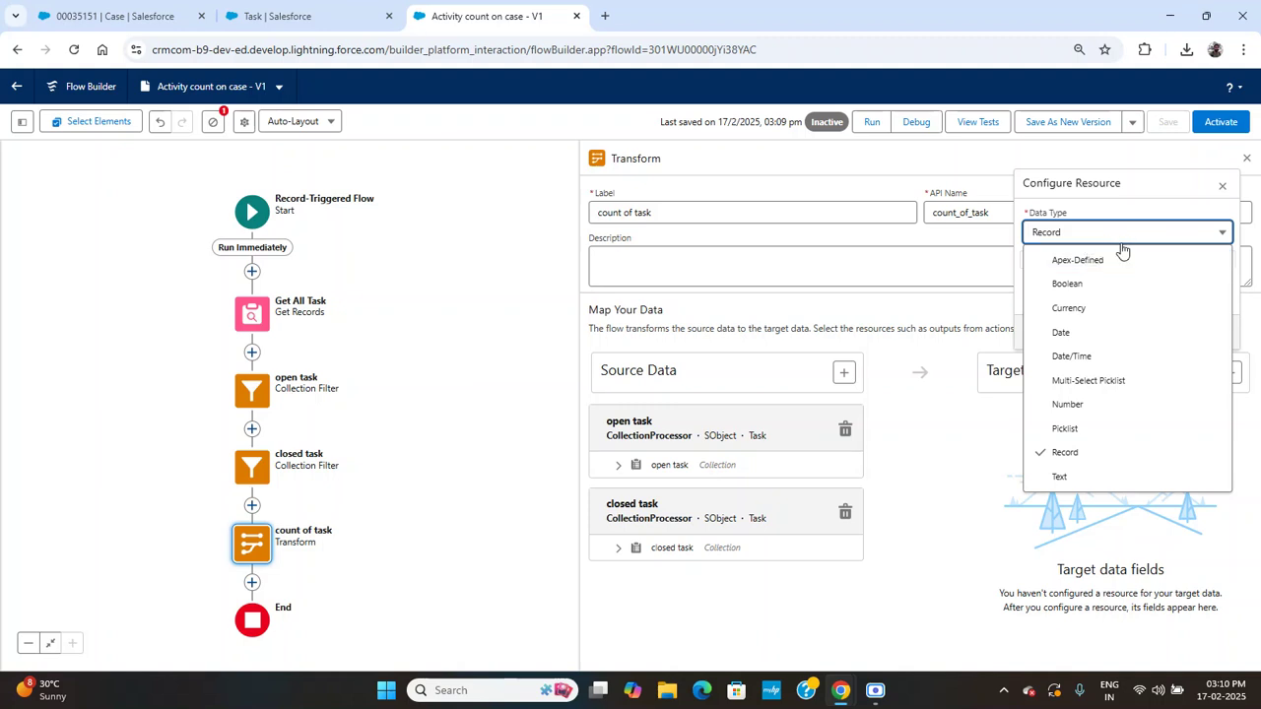
pyautogui.click(1069, 452)
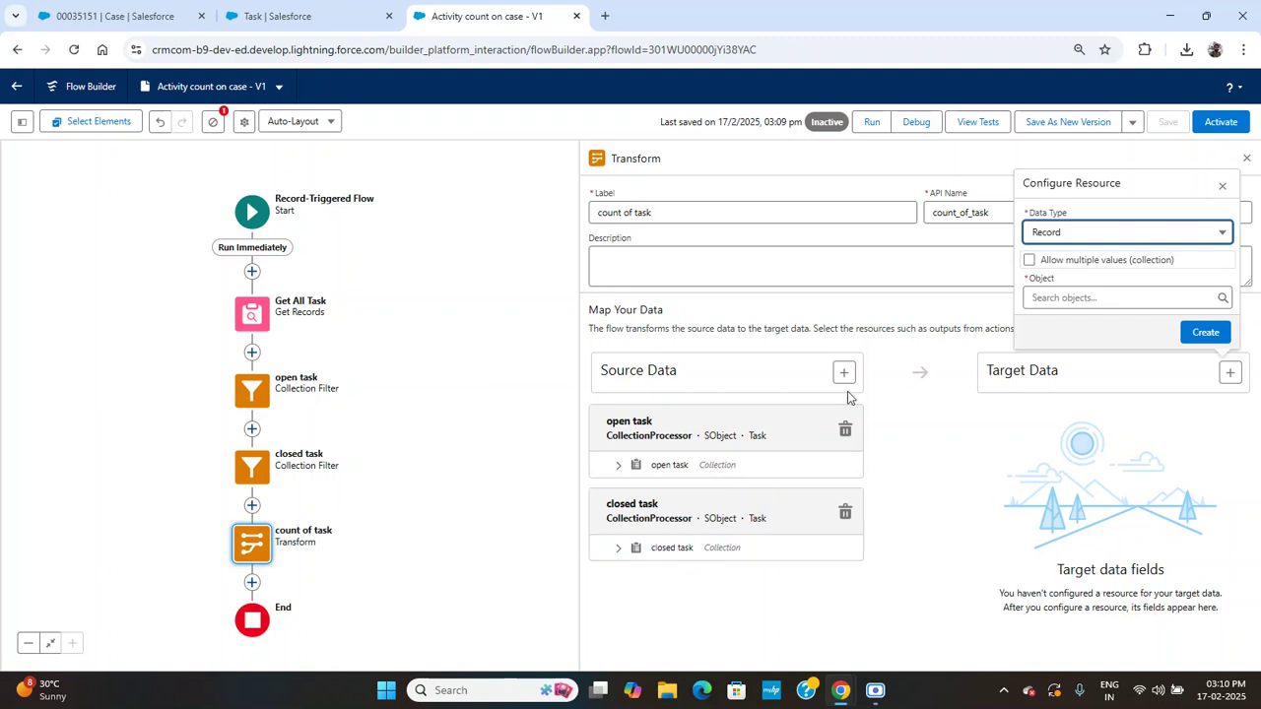
pyautogui.click(1088, 300)
pyautogui.write('case')
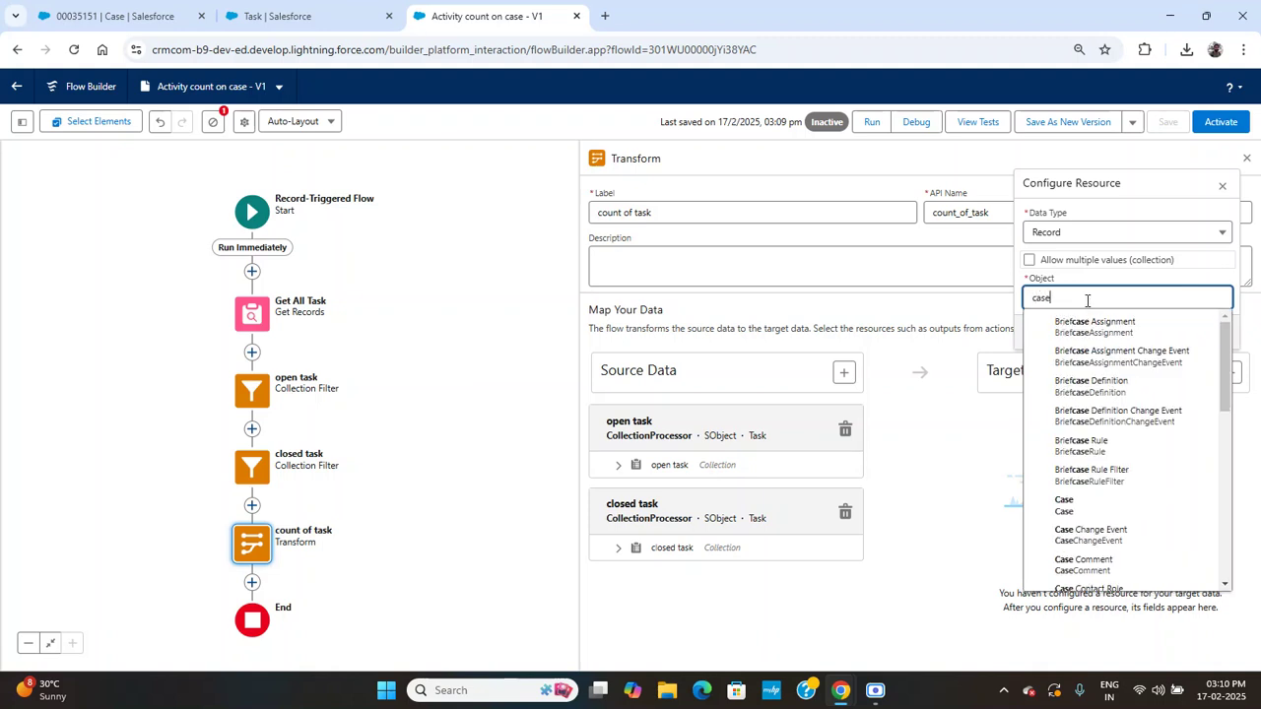
pyautogui.click(1094, 507)
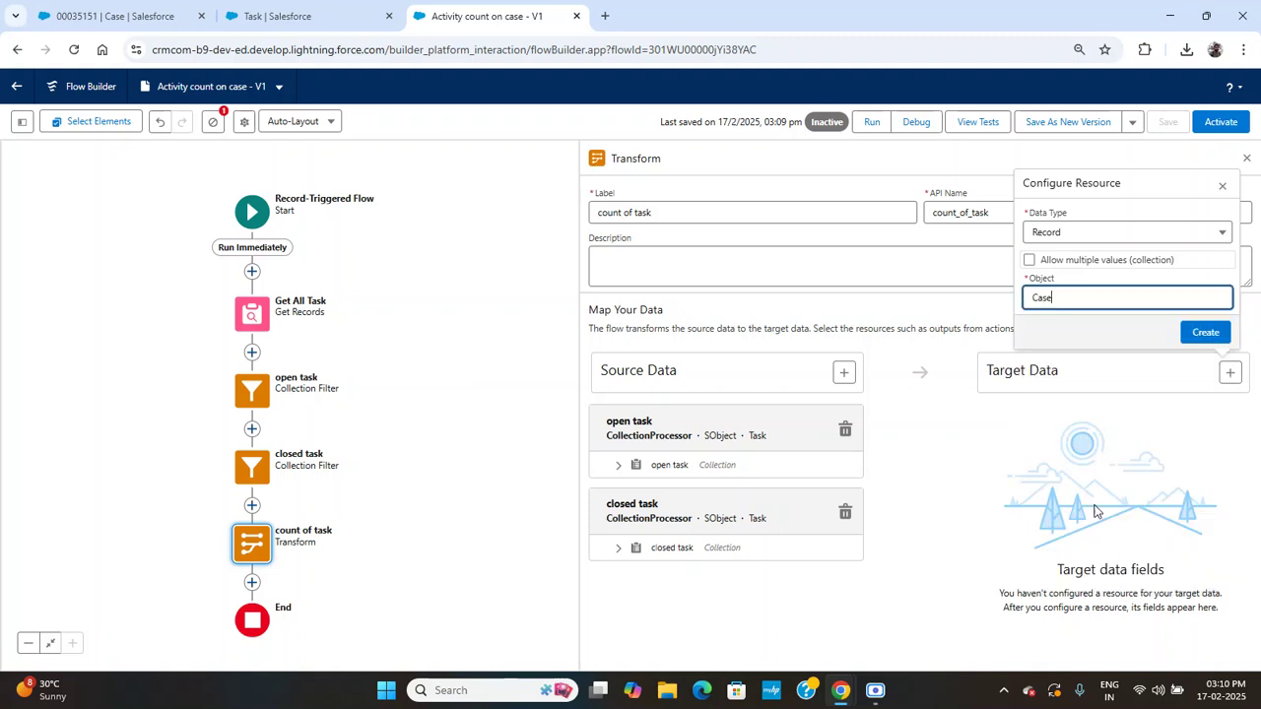
pyautogui.click(1207, 333)
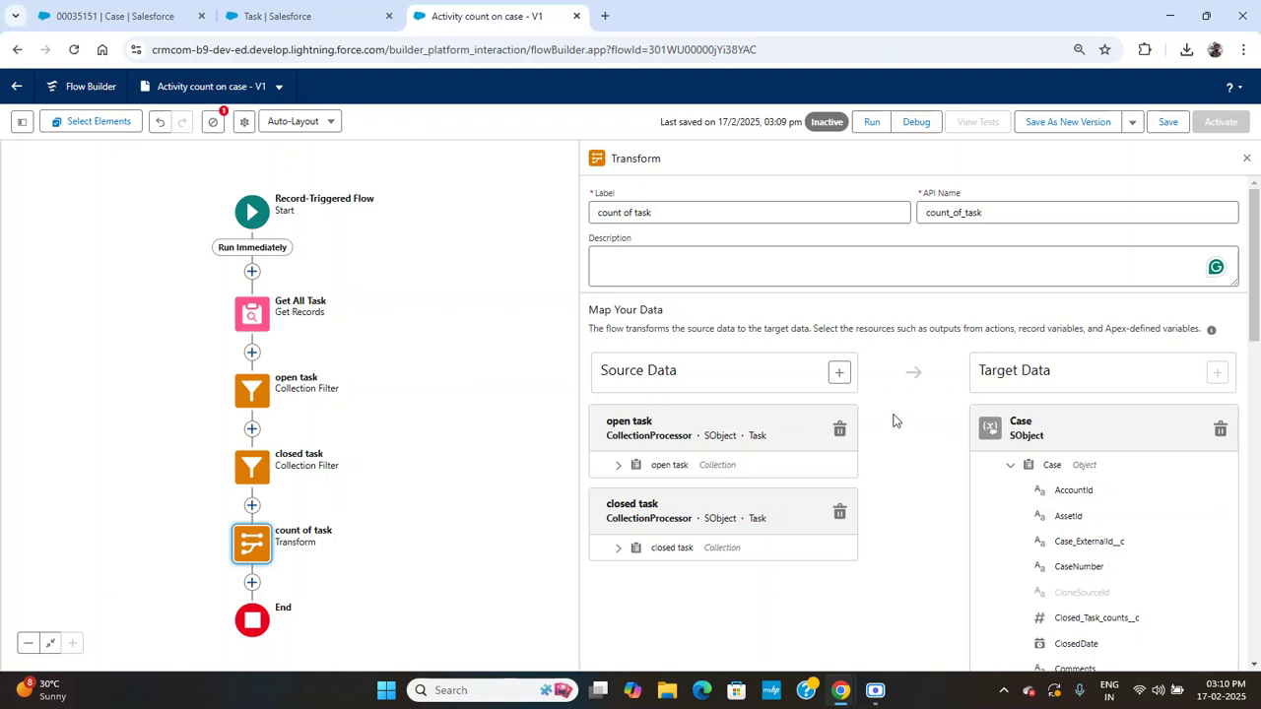
# Step: Map the open task collection to the Case field Open_Task_count__c using the Count aggregate type
pyautogui.scroll(-3, 893, 426)
pyautogui.scroll(1, 894, 426)
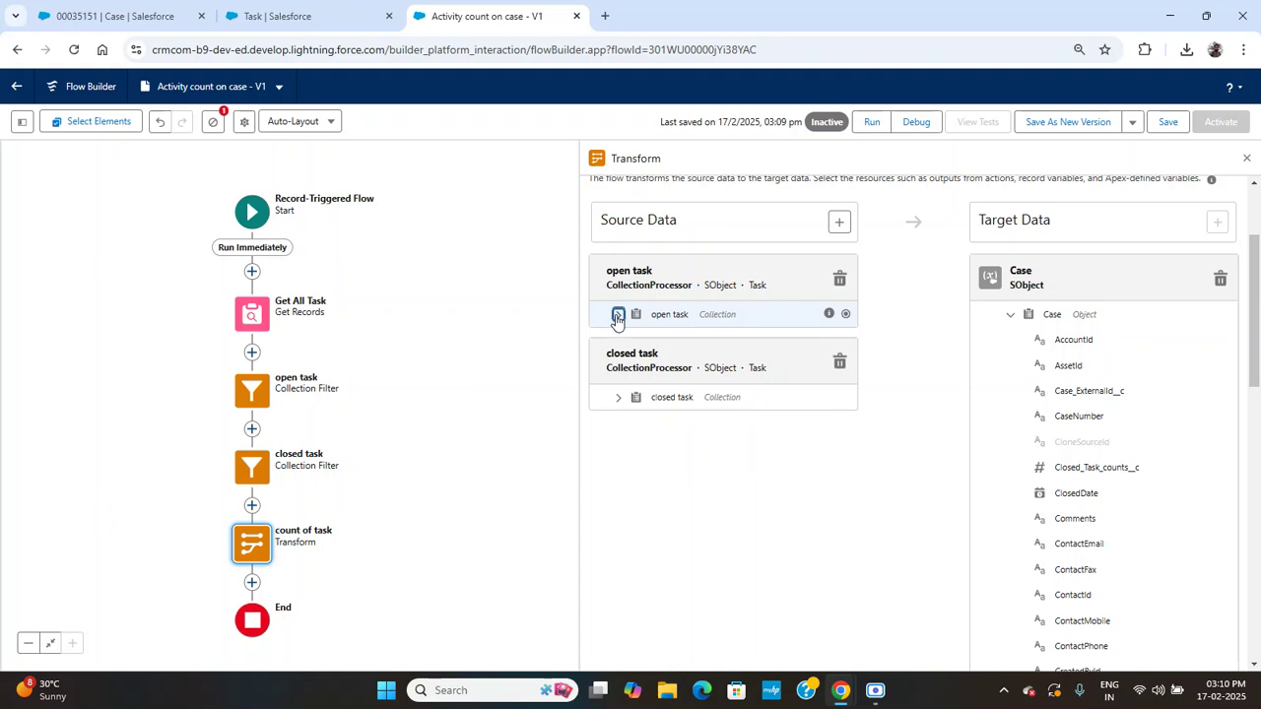
pyautogui.click(617, 314)
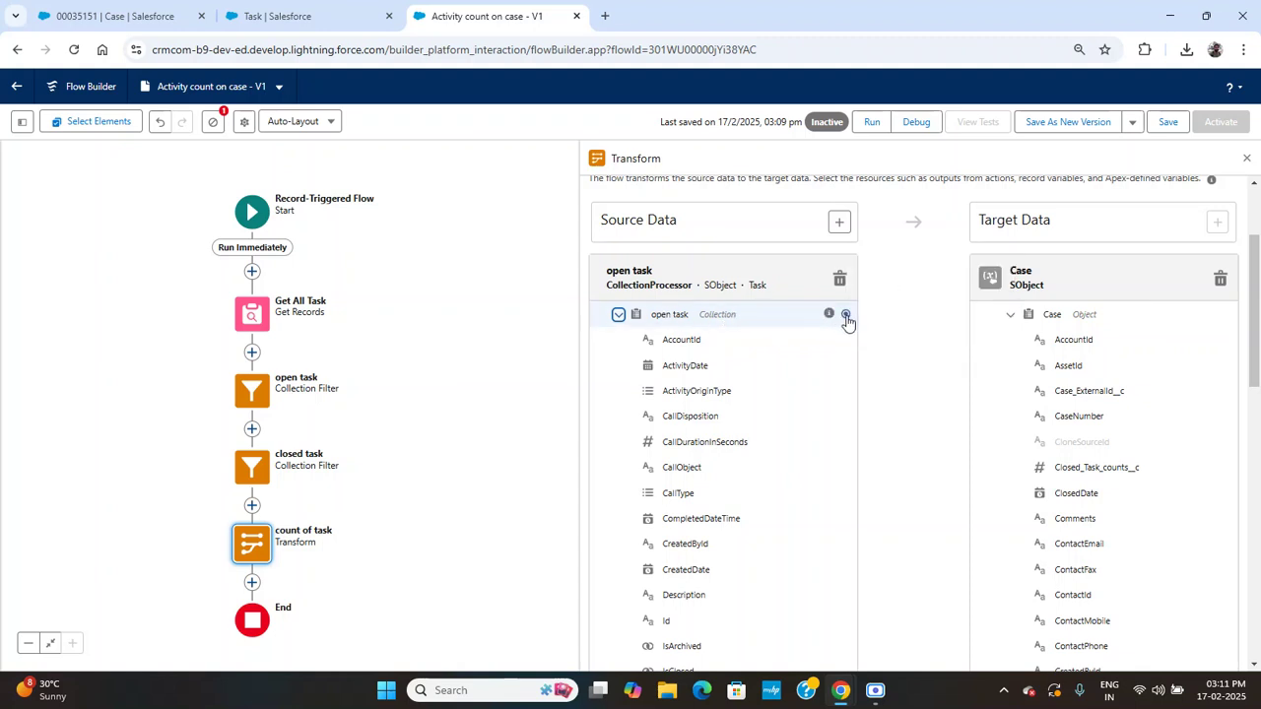
pyautogui.click(845, 315)
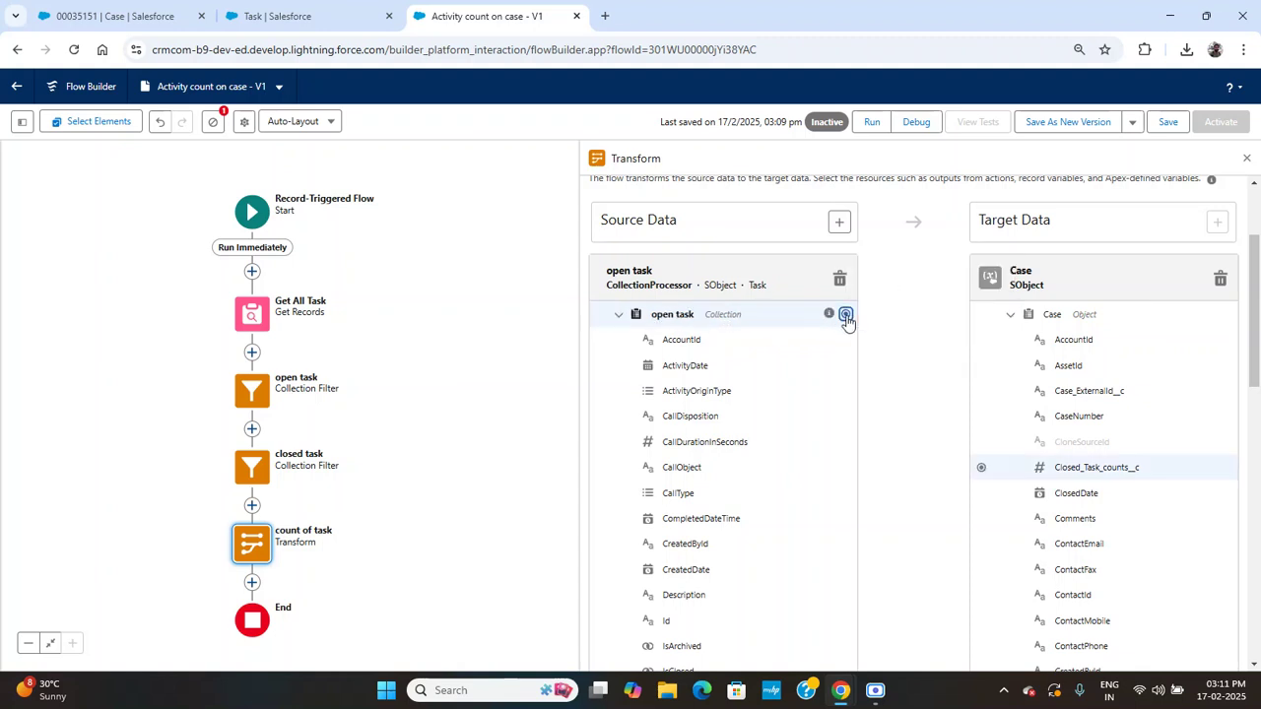
pyautogui.moveTo(828, 321)
pyautogui.scroll(-3, 985, 532)
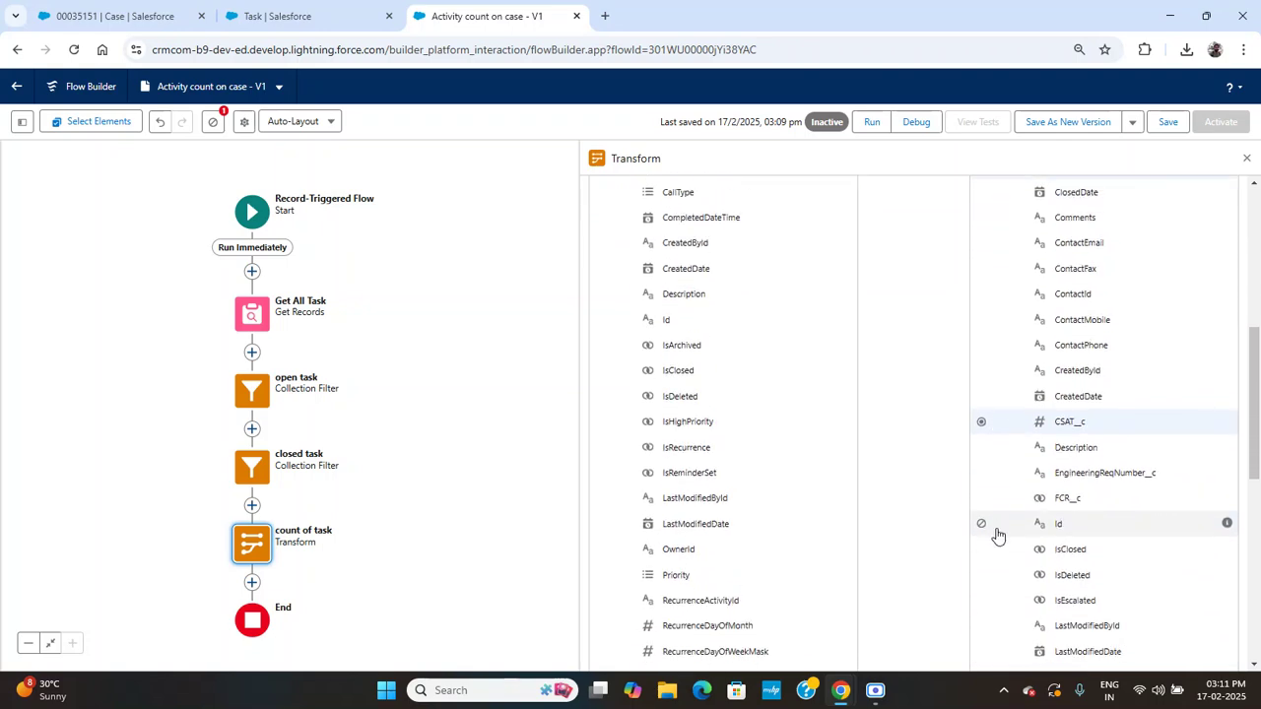
pyautogui.scroll(-3, 997, 535)
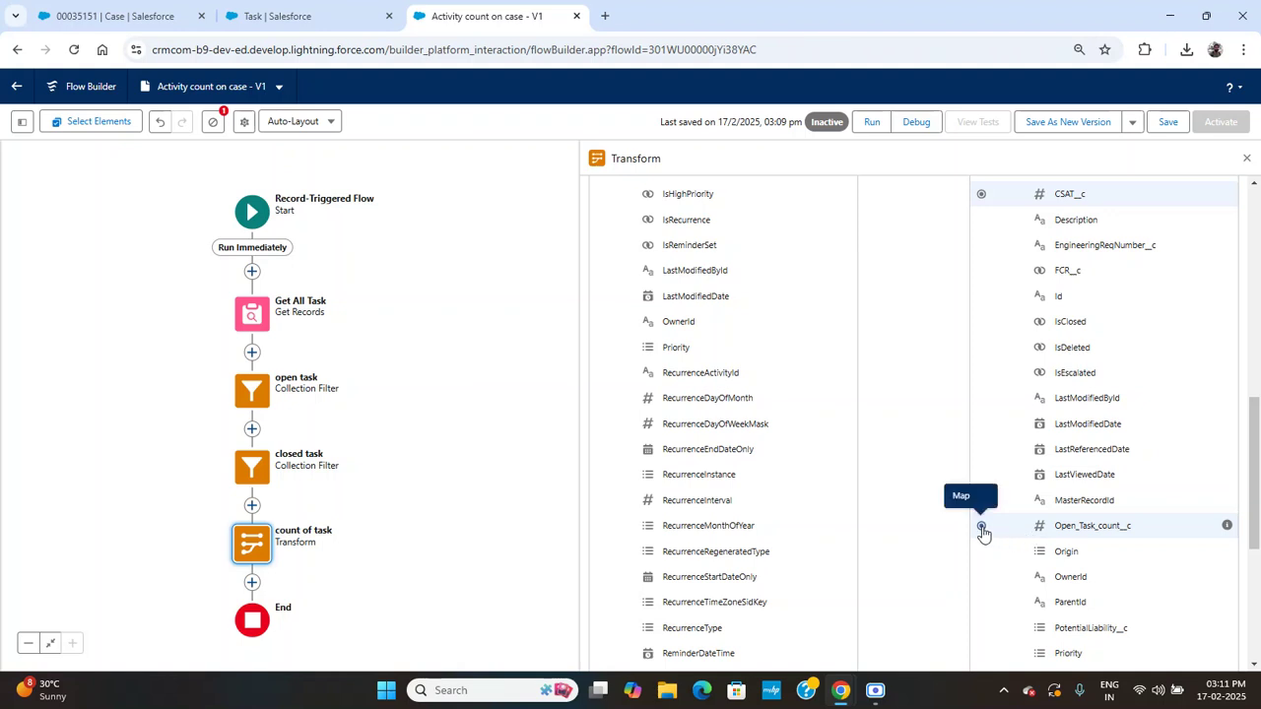
pyautogui.click(982, 528)
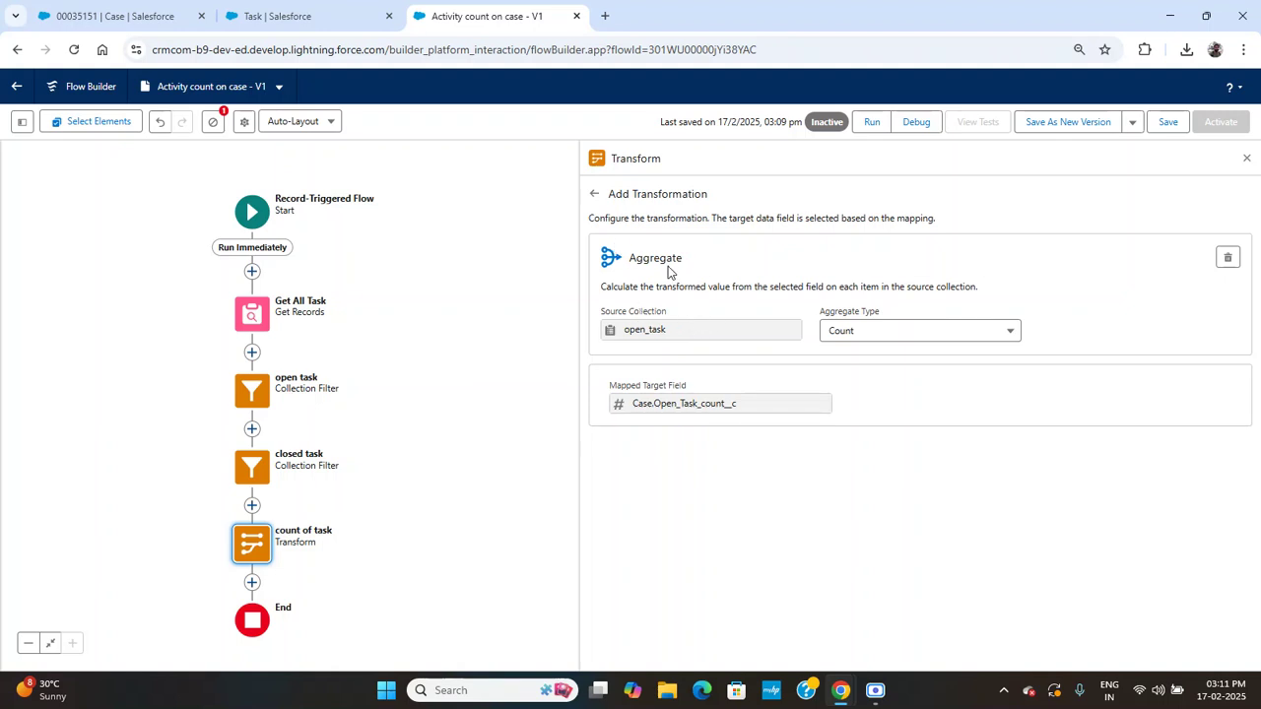
pyautogui.click(889, 334)
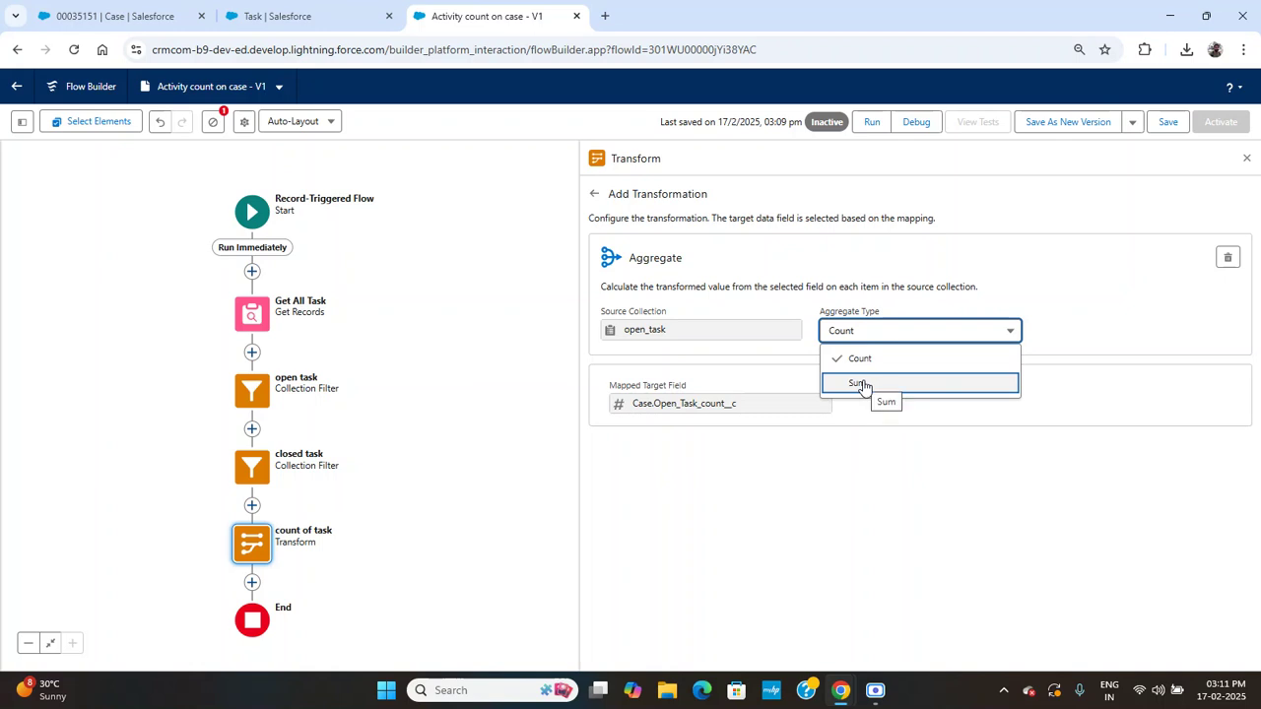
pyautogui.click(871, 365)
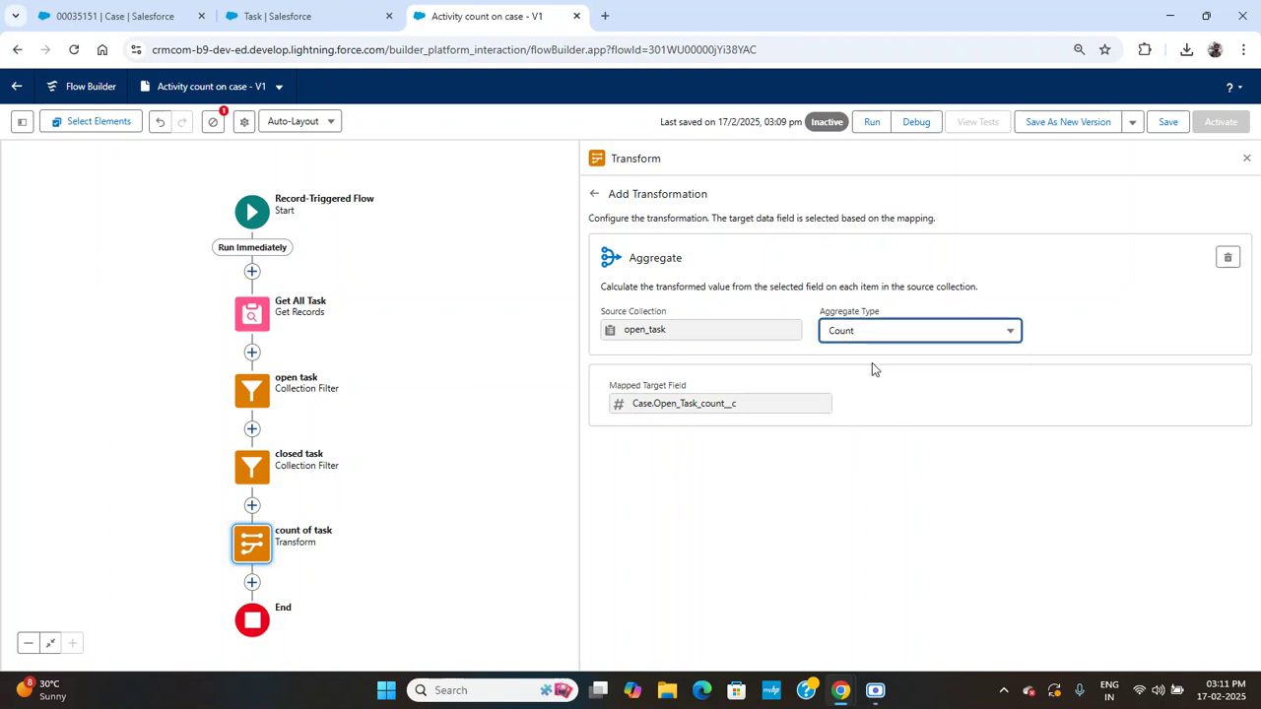
# Step: Map the closed task collection to the Case field Closed_Task_counts__c using the Count aggregate type
pyautogui.click(781, 282)
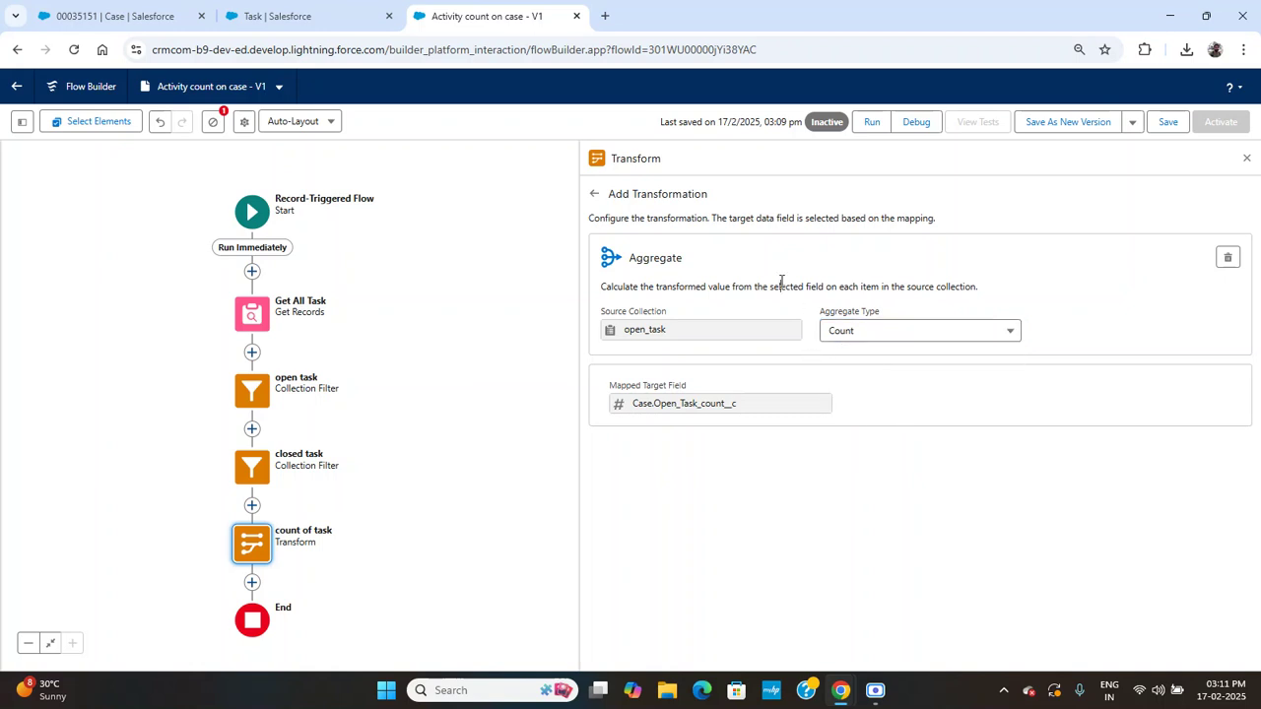
pyautogui.click(595, 196)
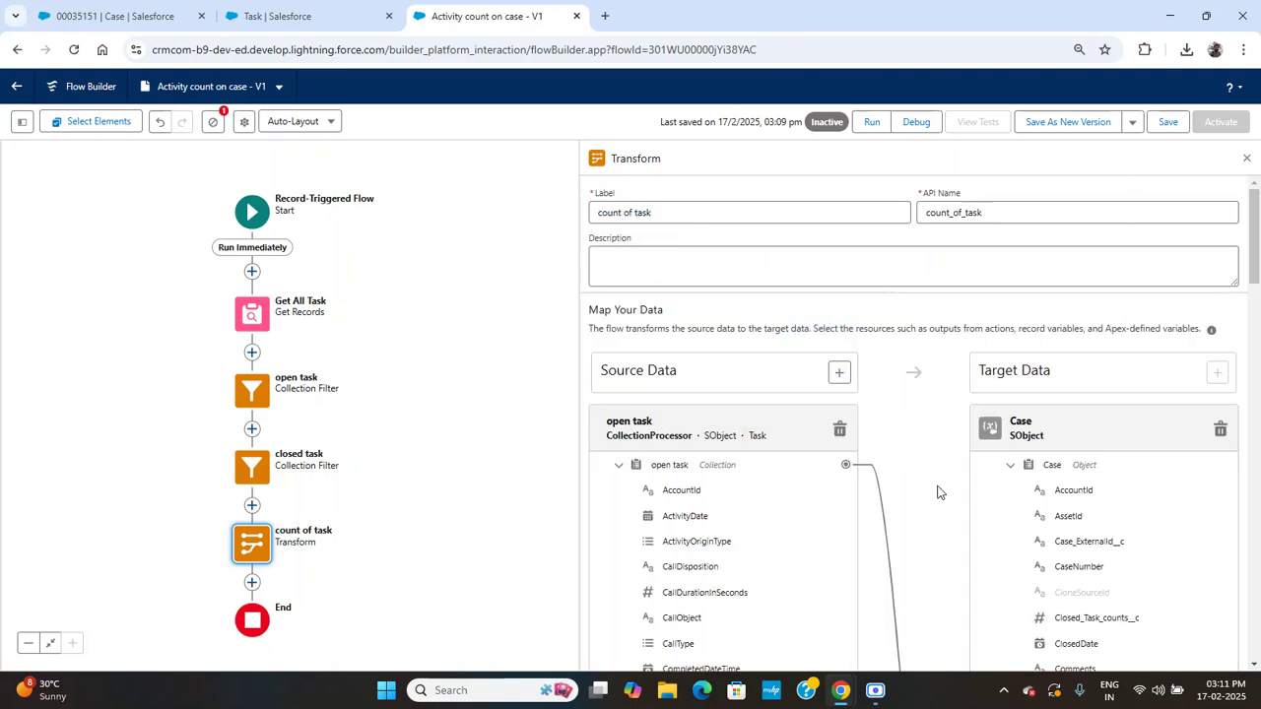
pyautogui.scroll(-1, 938, 492)
pyautogui.scroll(-2, 969, 578)
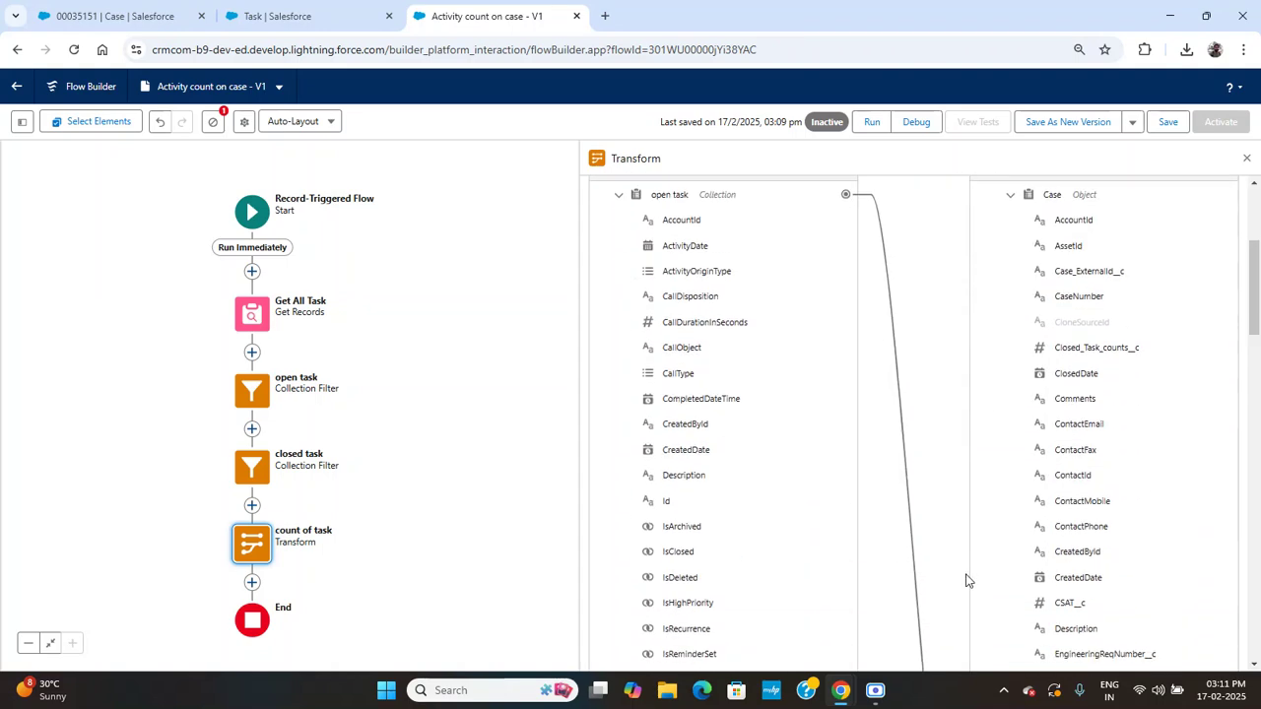
pyautogui.scroll(-1, 966, 580)
pyautogui.scroll(4, 965, 577)
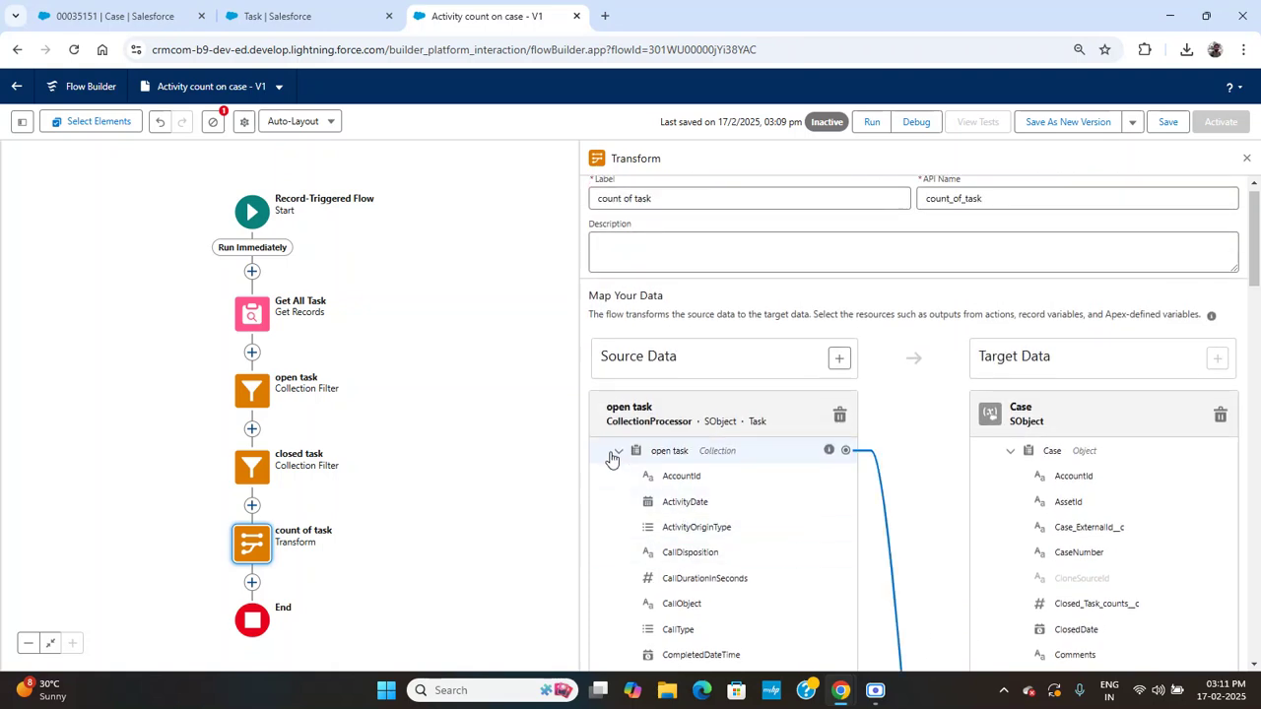
pyautogui.click(618, 451)
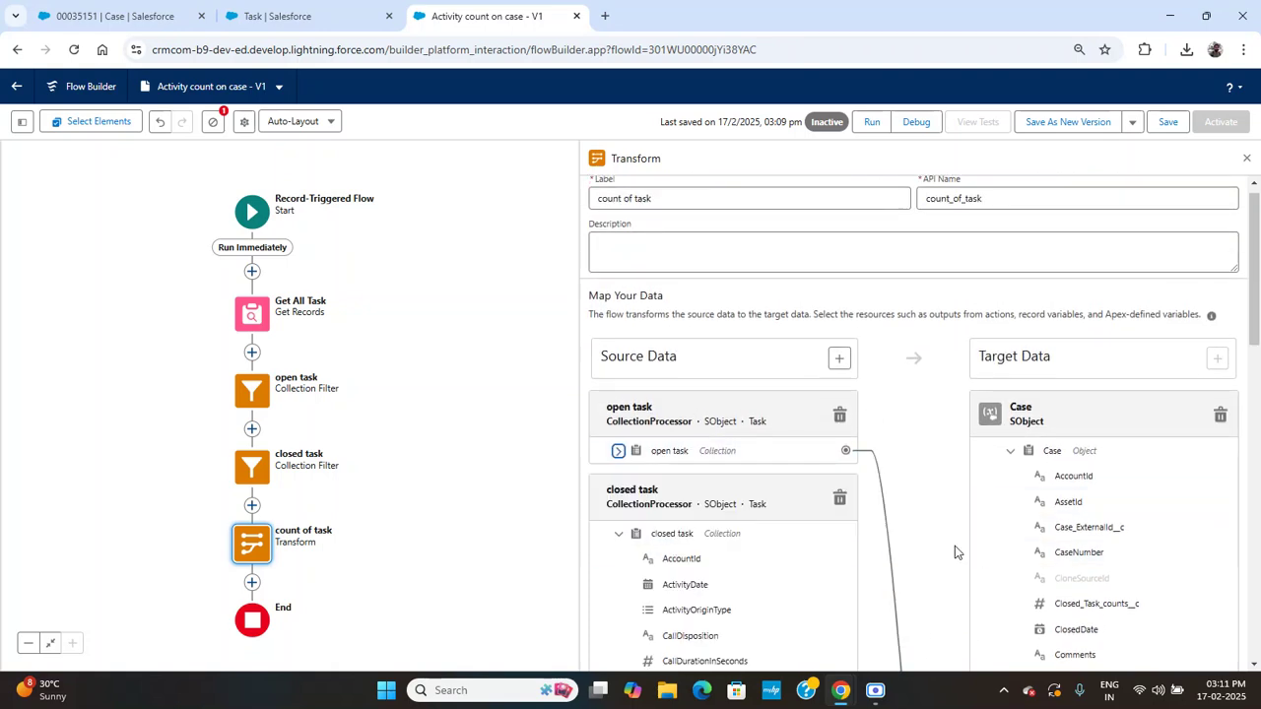
pyautogui.scroll(-3, 926, 506)
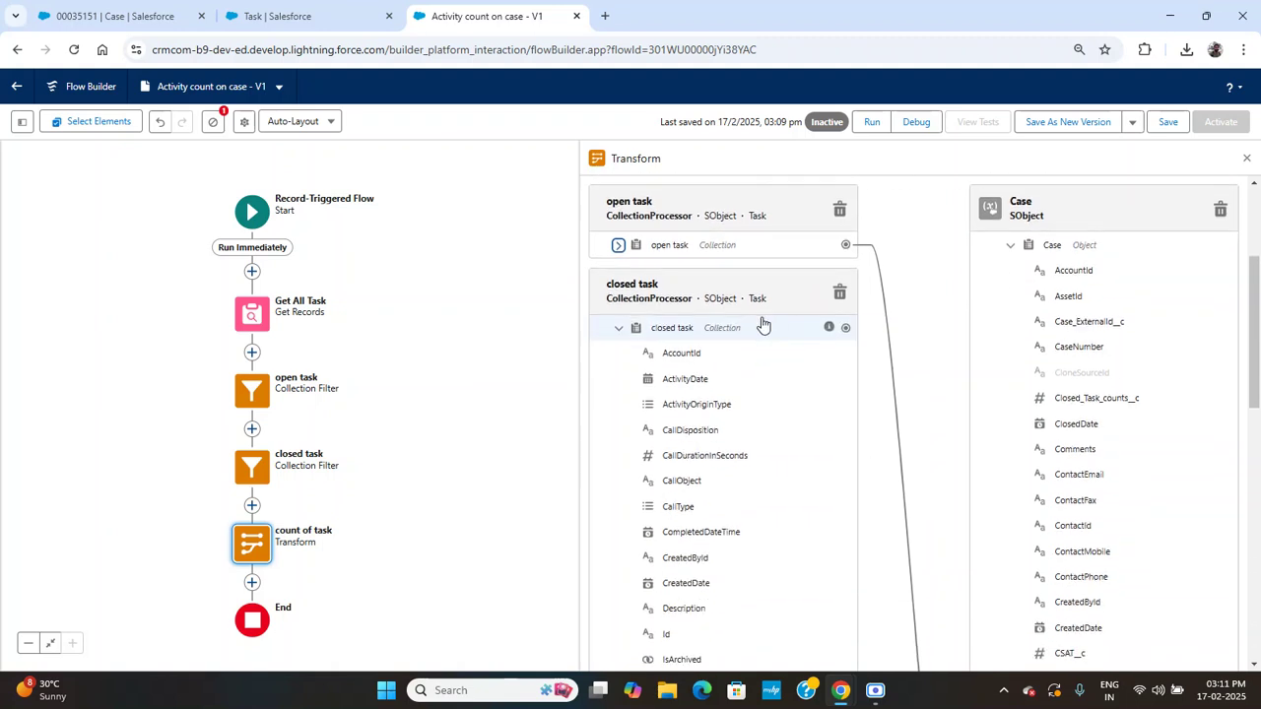
pyautogui.click(845, 330)
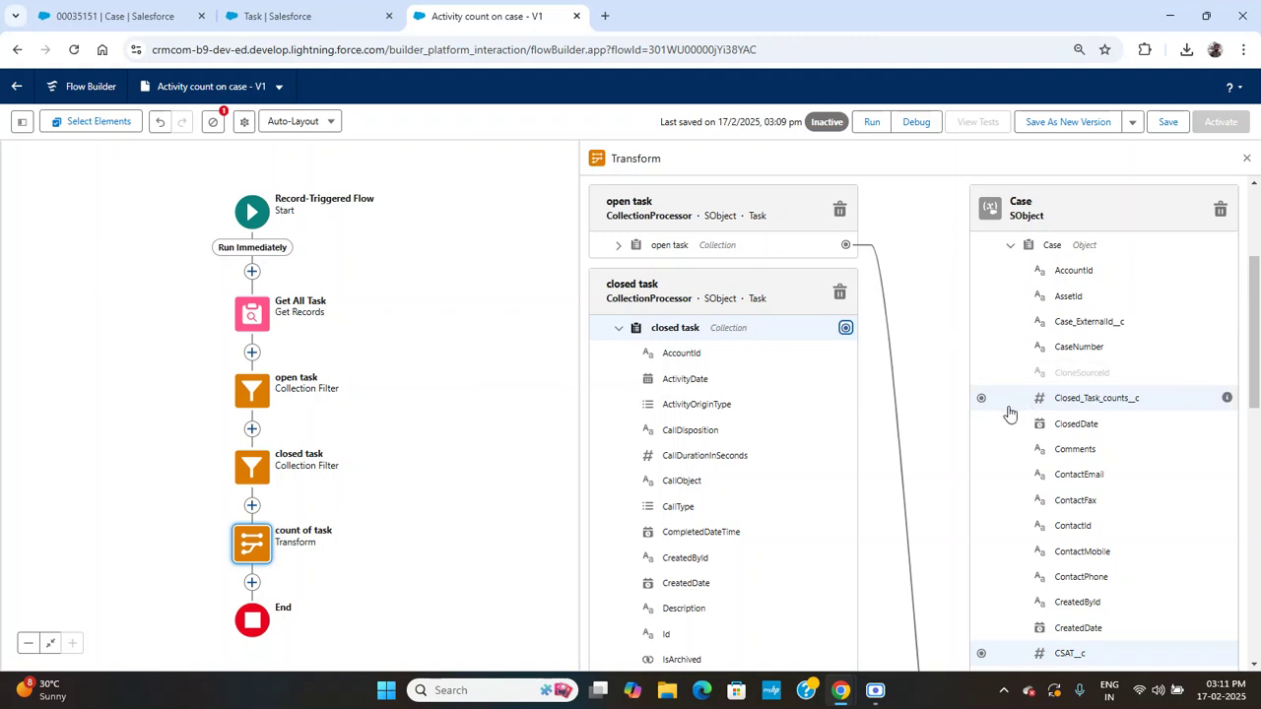
pyautogui.click(982, 399)
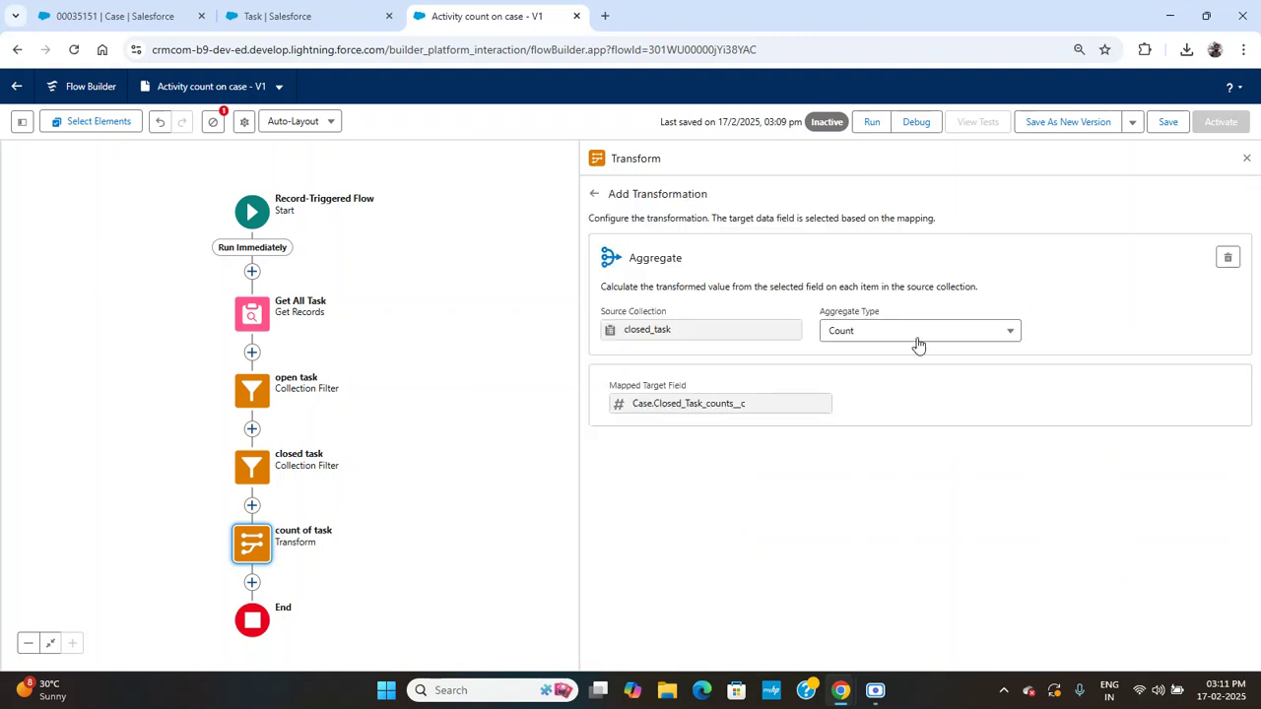
pyautogui.click(595, 196)
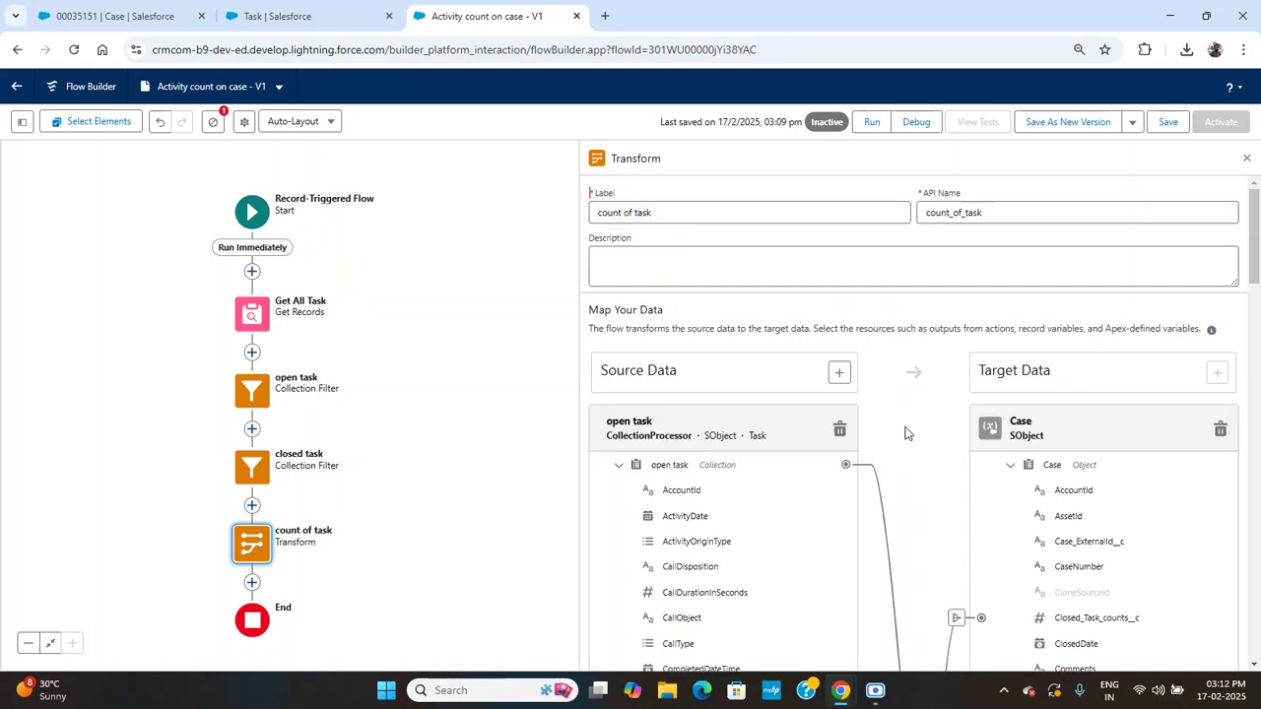
# Step: Collapse the field lists of both source collections and add the triggering $Record as a third source of the Transform
pyautogui.scroll(-12, 932, 497)
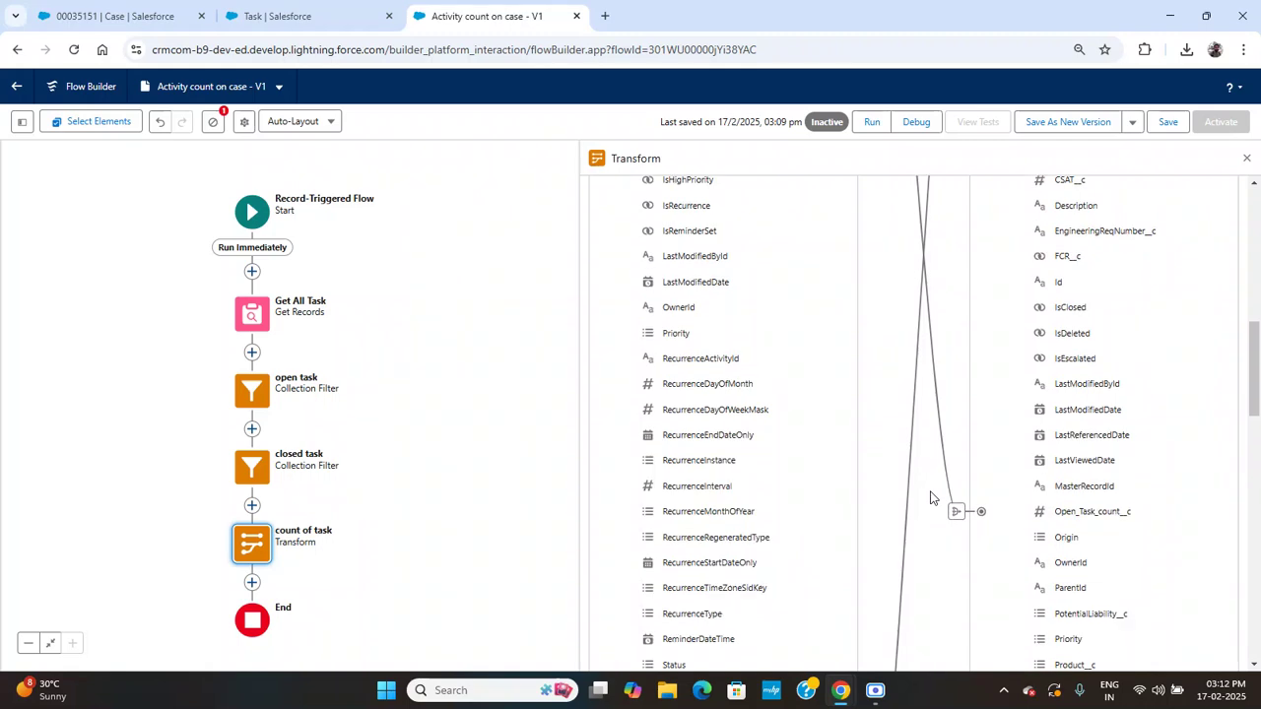
pyautogui.scroll(-4, 932, 497)
pyautogui.scroll(3, 946, 473)
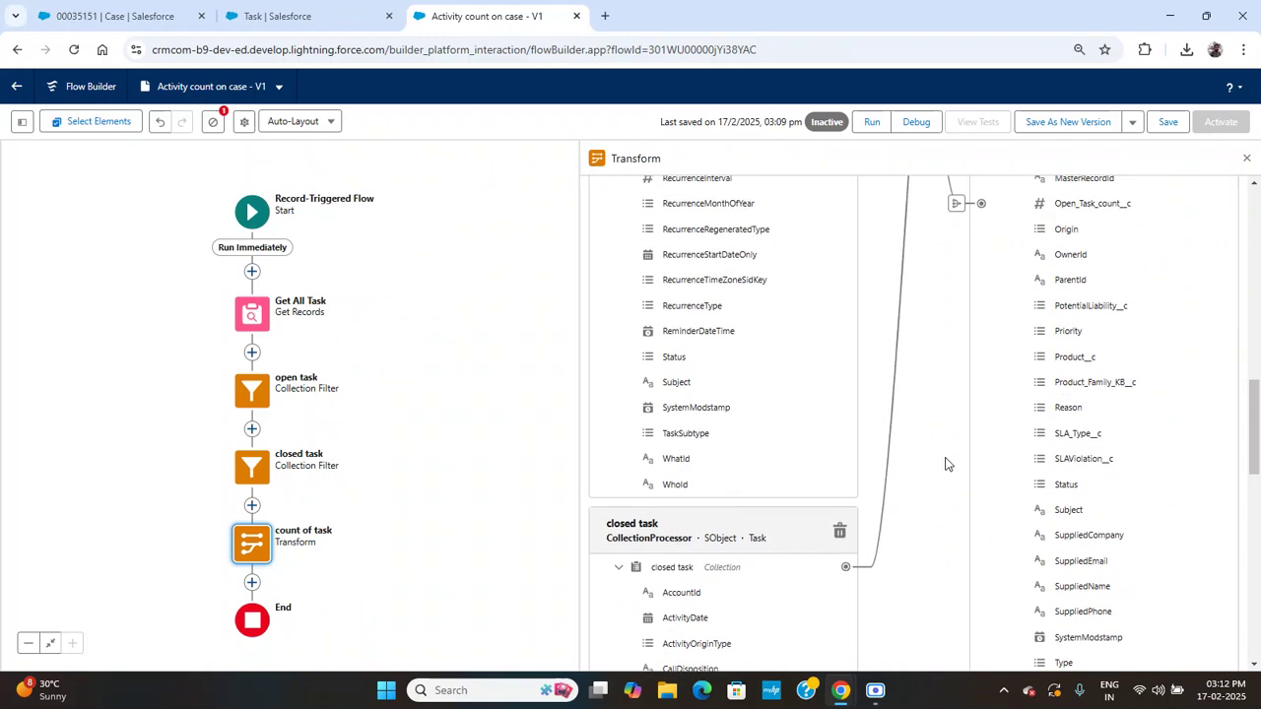
pyautogui.scroll(13, 1010, 367)
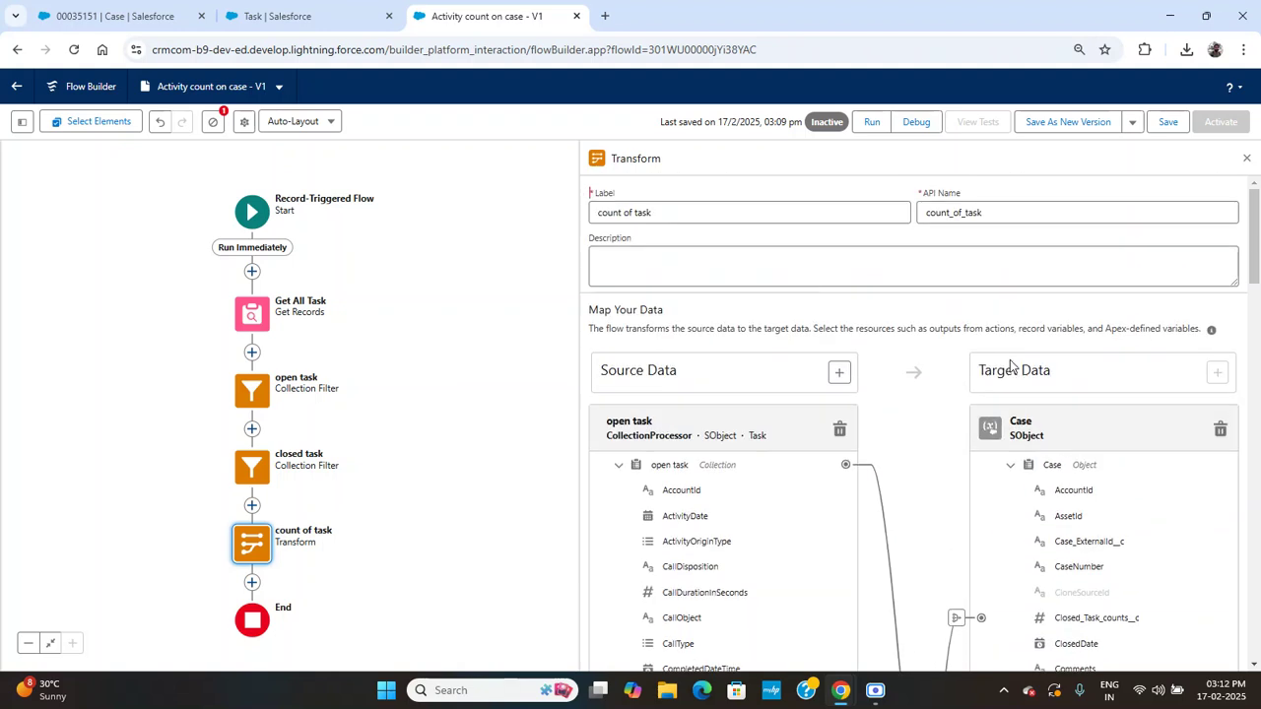
pyautogui.click(619, 465)
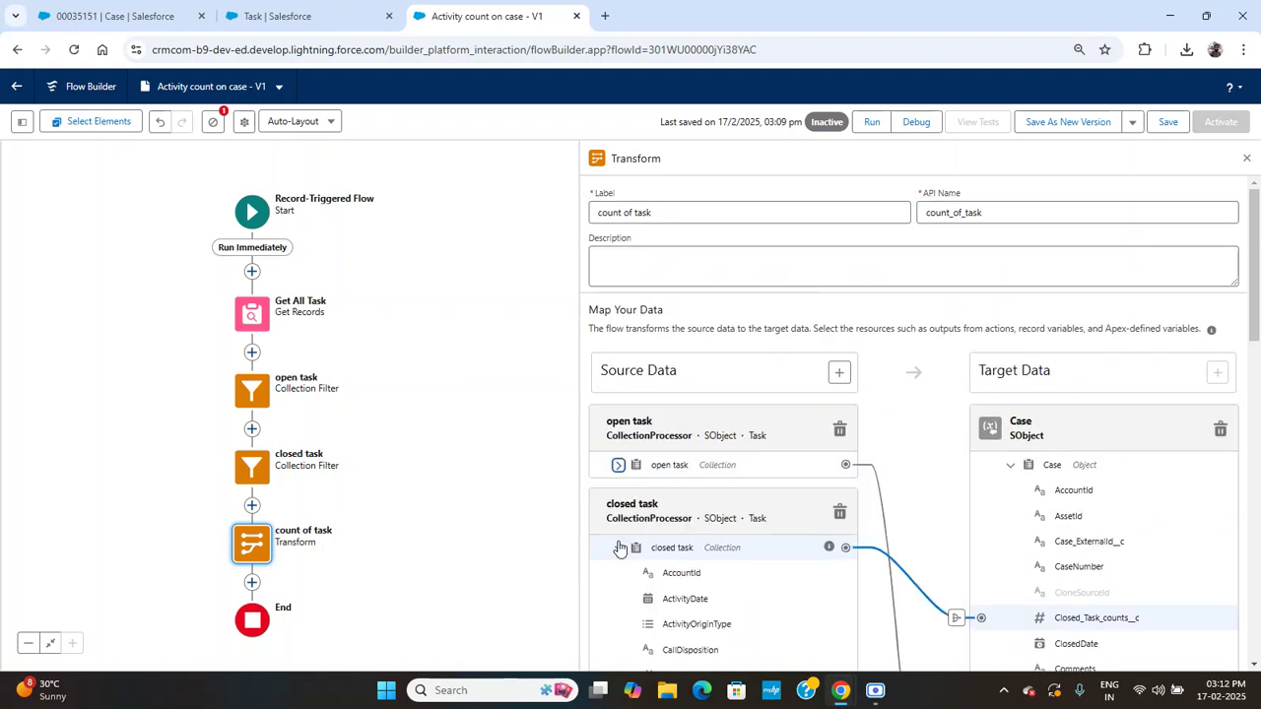
pyautogui.click(618, 547)
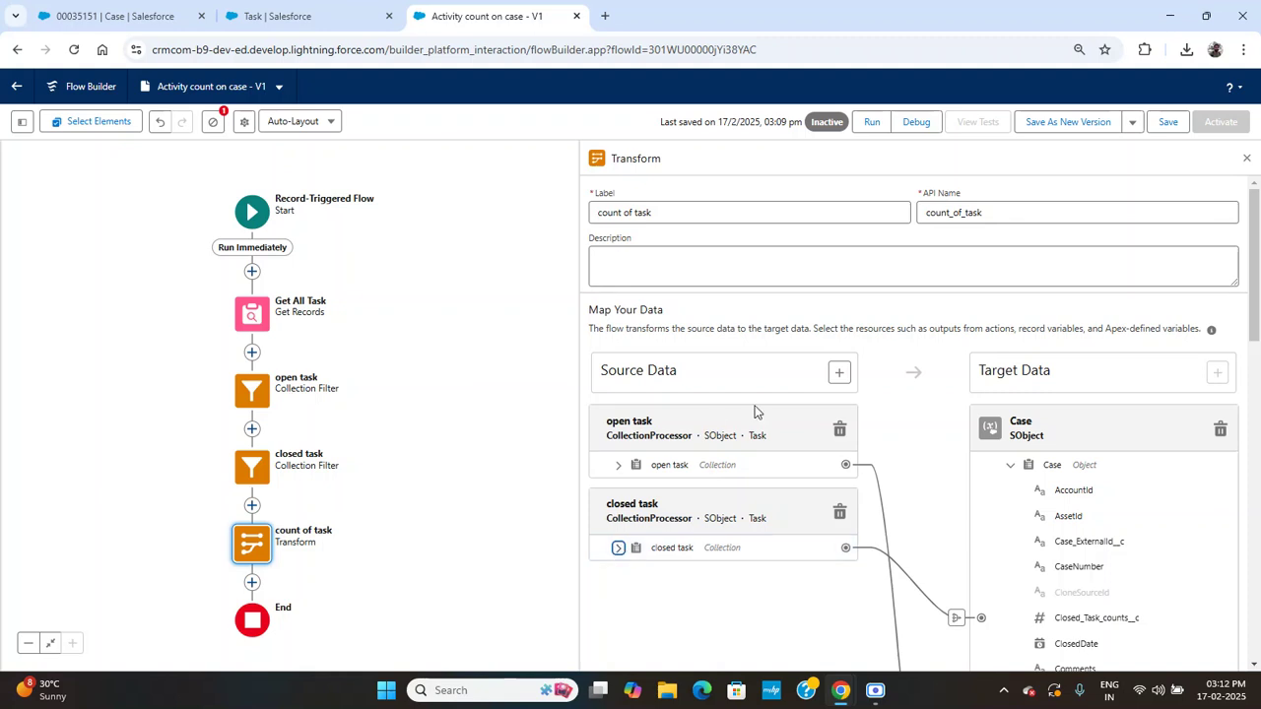
pyautogui.click(838, 373)
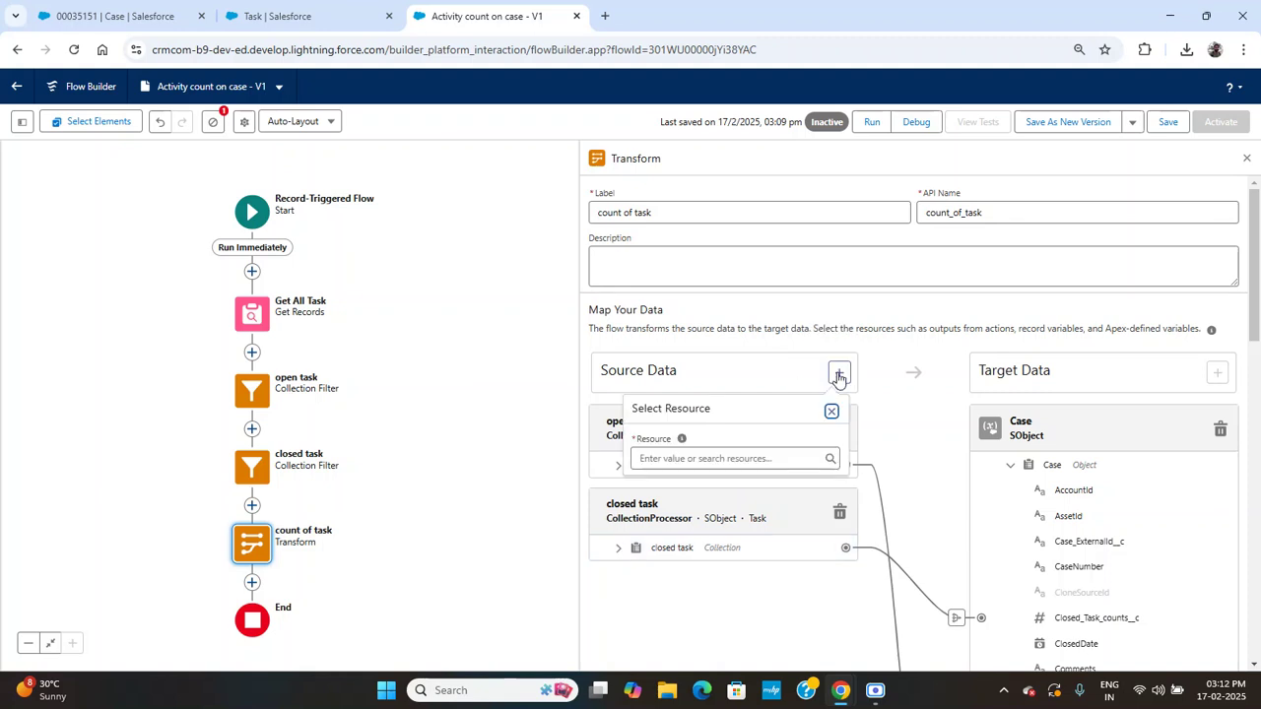
pyautogui.click(765, 458)
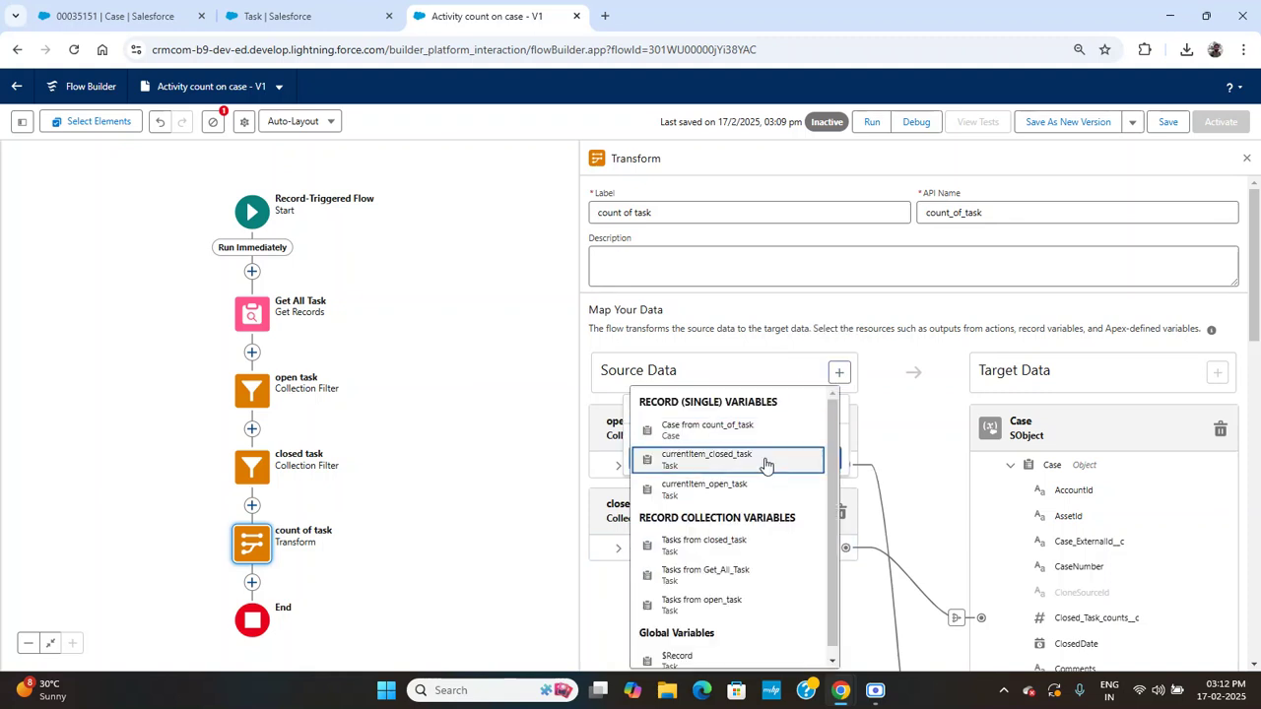
pyautogui.write('re')
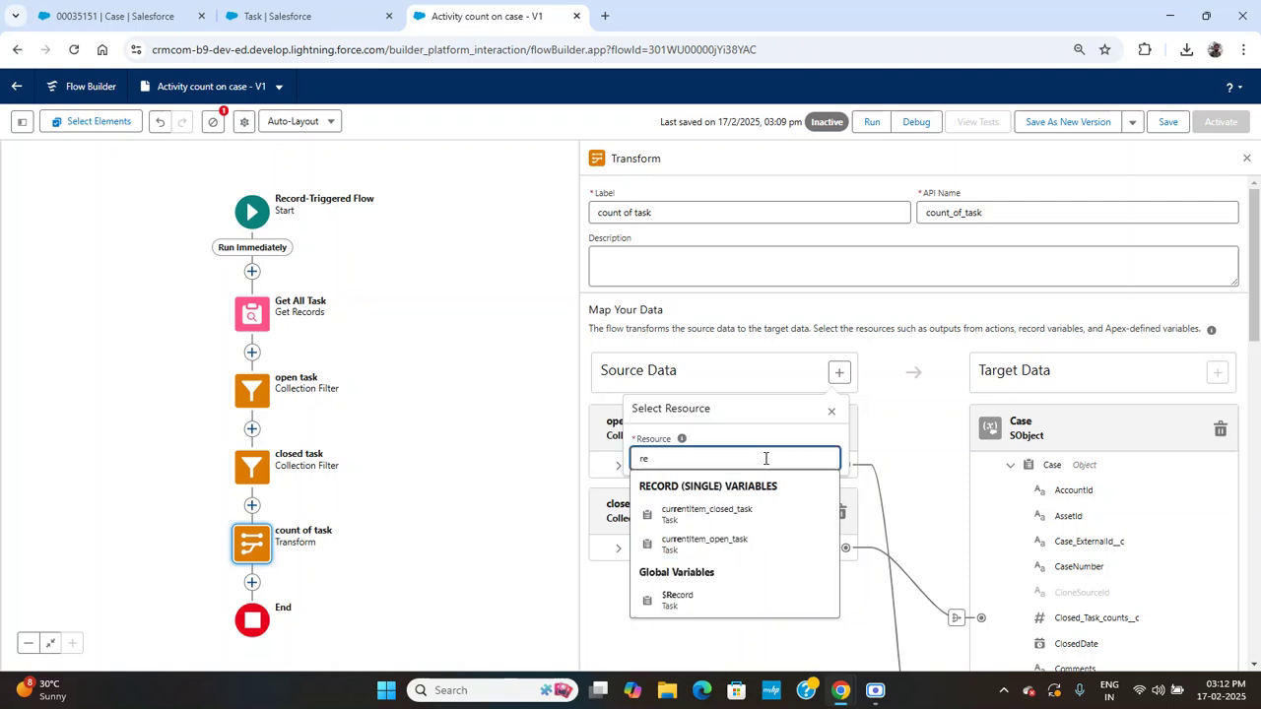
pyautogui.click(746, 601)
# Step: Map the WhatId field of the $Record source to the Case Id field in the target data
pyautogui.scroll(-10, 924, 530)
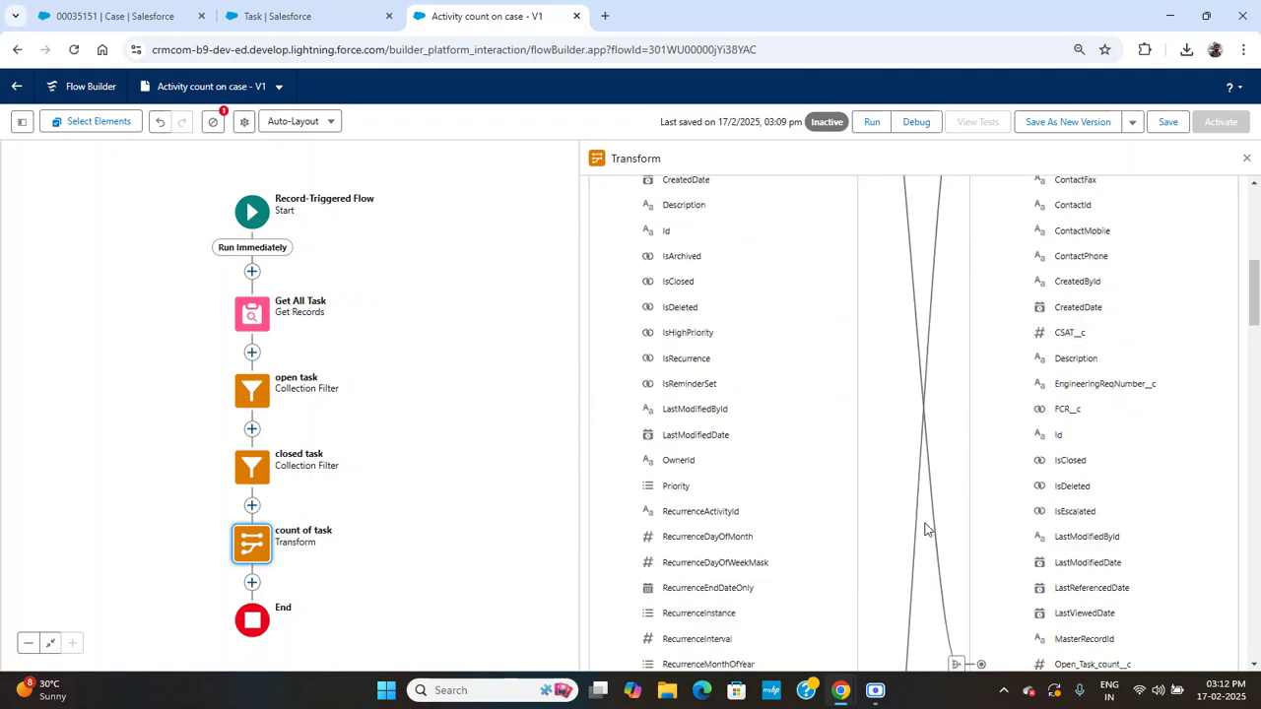
pyautogui.scroll(9, 689, 472)
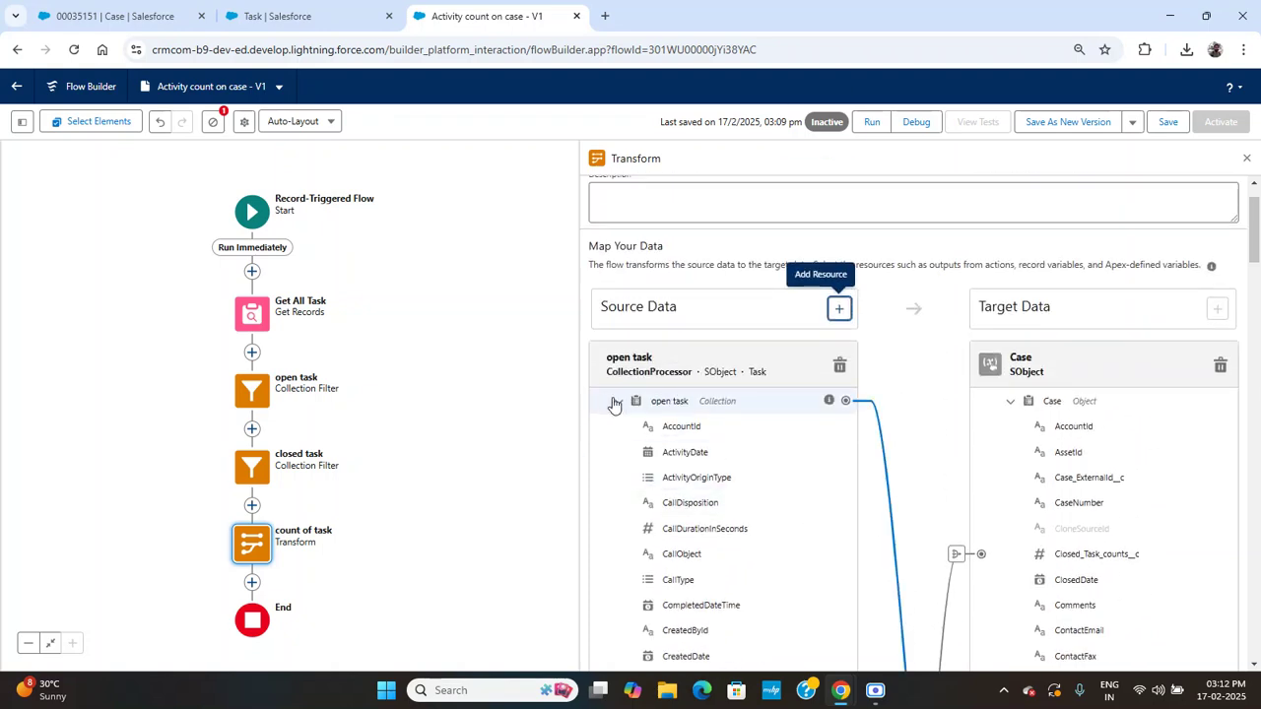
pyautogui.click(617, 402)
pyautogui.click(617, 485)
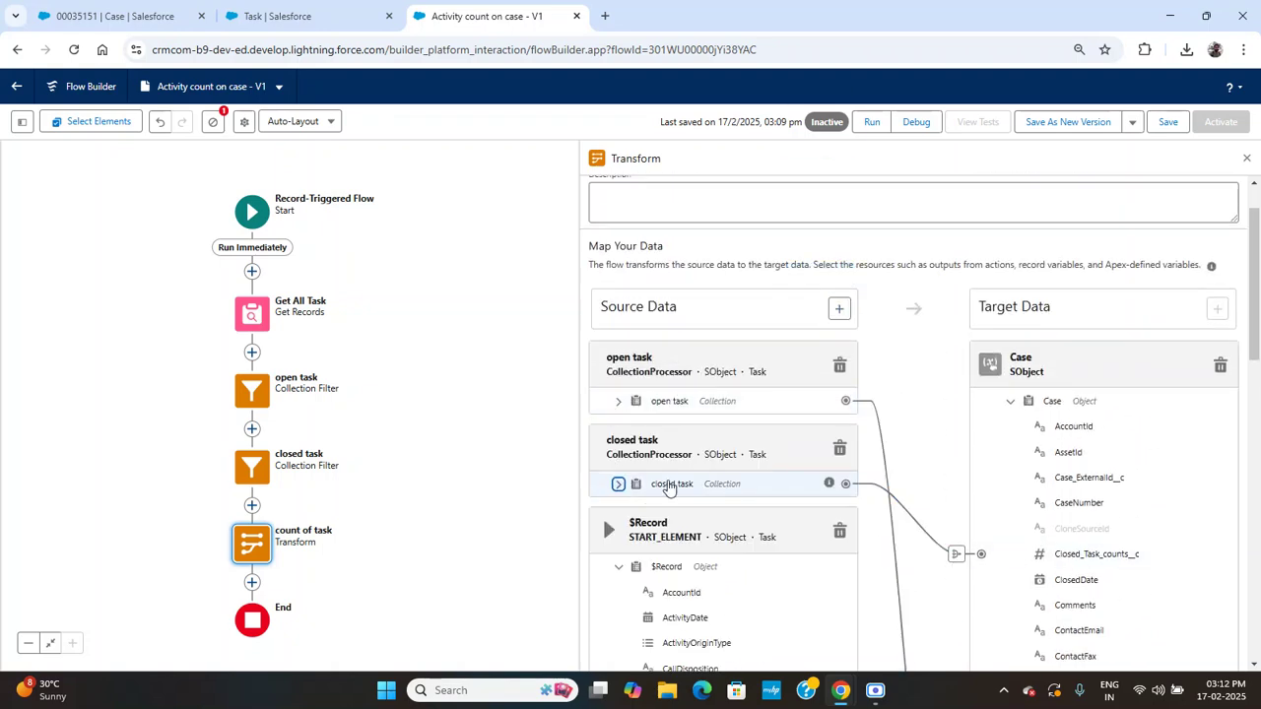
pyautogui.scroll(-3, 765, 599)
pyautogui.scroll(-8, 765, 599)
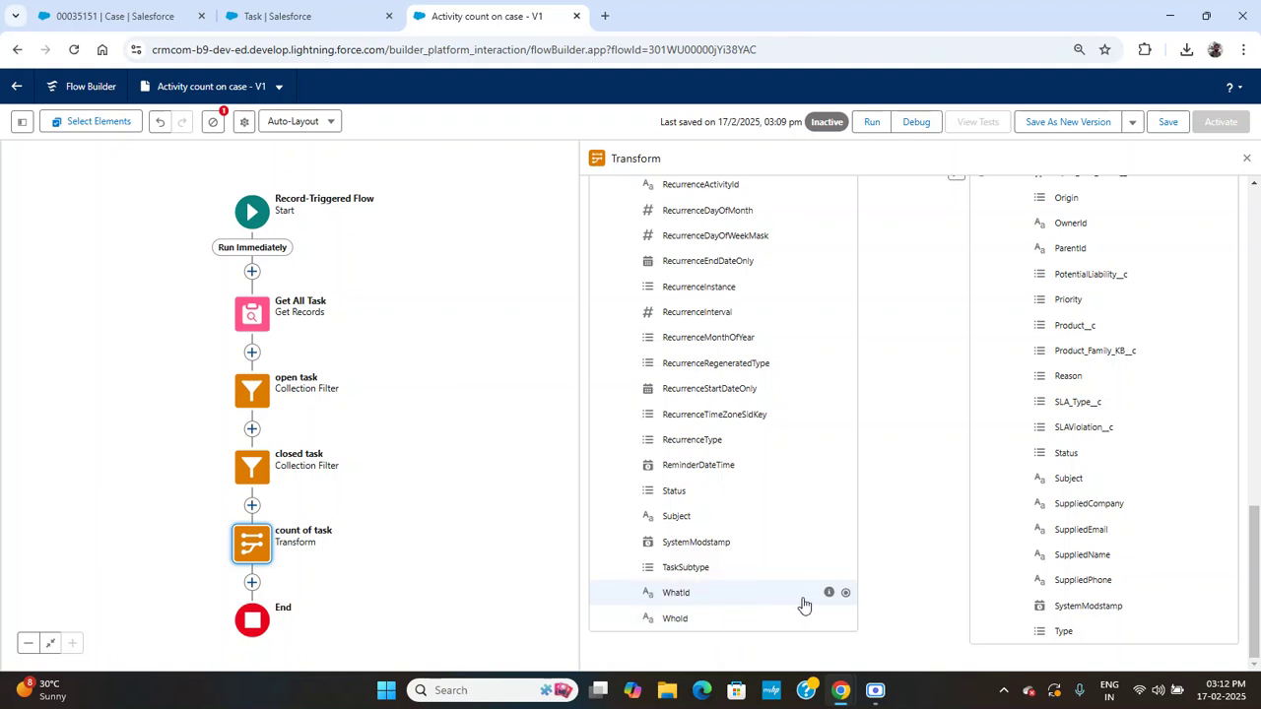
pyautogui.moveTo(845, 595); pyautogui.dragTo(982, 321)
pyautogui.scroll(3, 920, 395)
pyautogui.scroll(3, 921, 394)
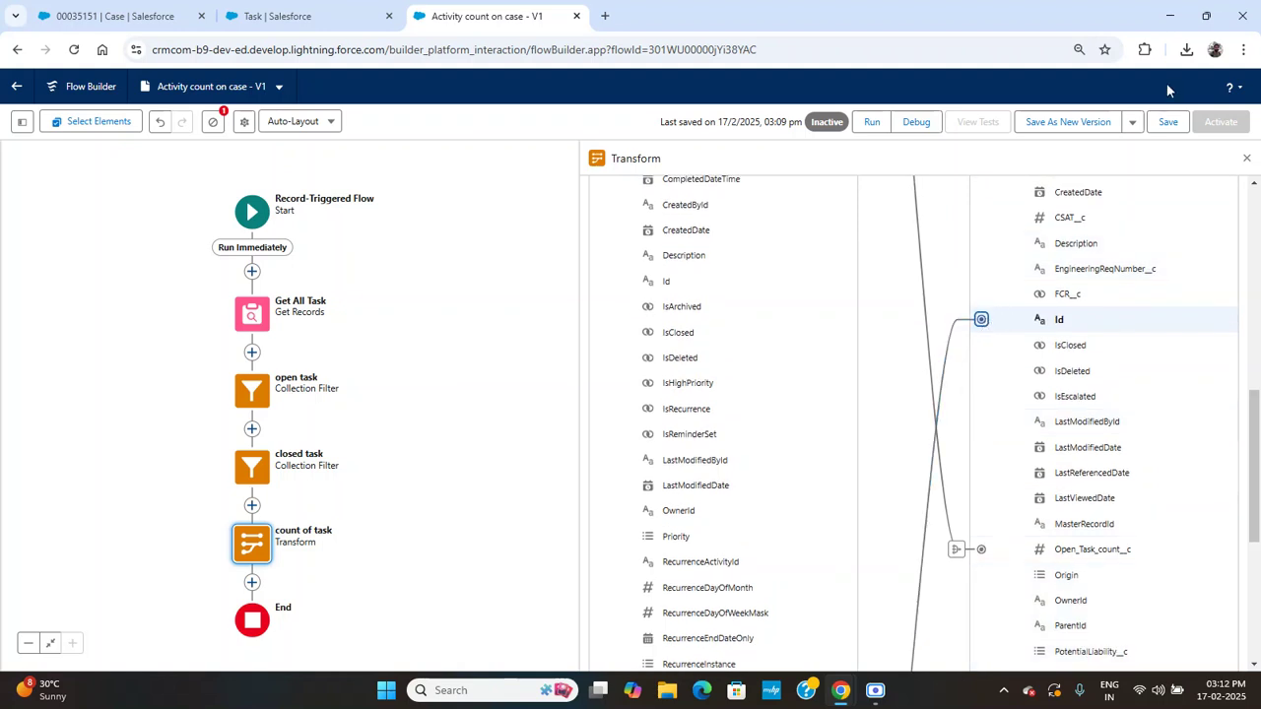
# Step: Save the flow and collapse the field list of the $Record source
pyautogui.click(1164, 125)
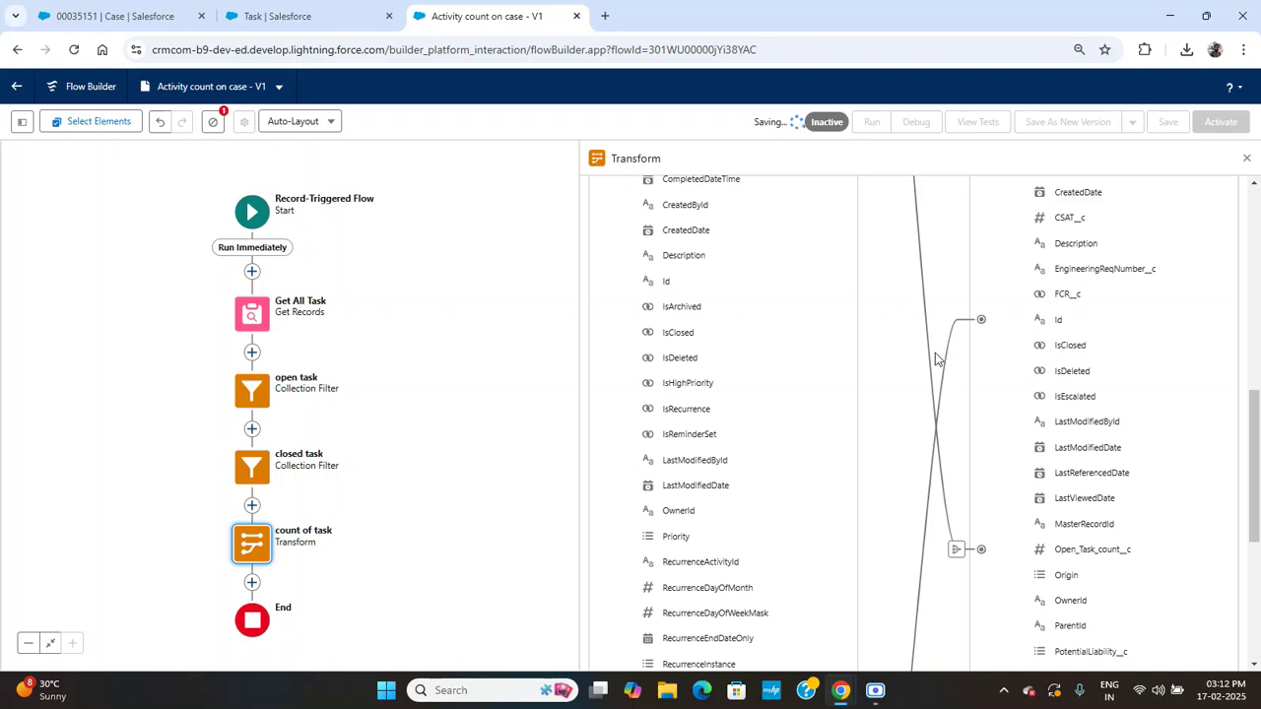
pyautogui.scroll(10, 904, 435)
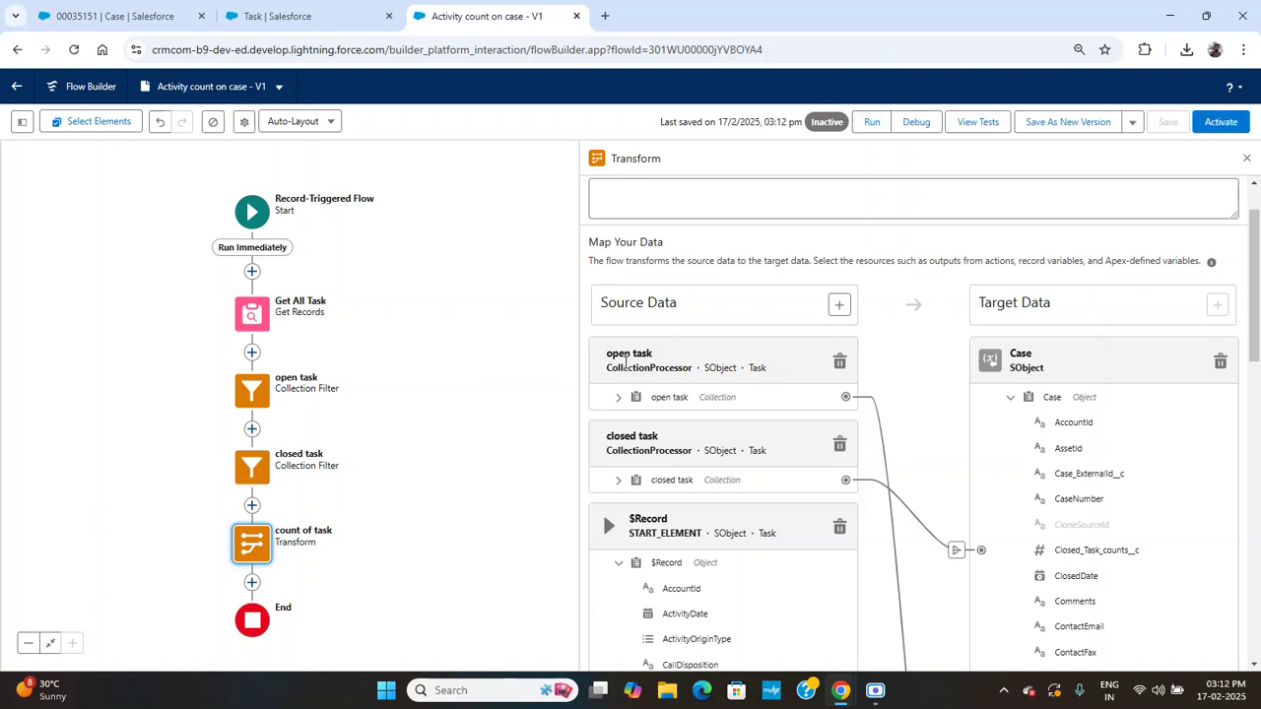
pyautogui.click(616, 566)
pyautogui.scroll(-2, 931, 497)
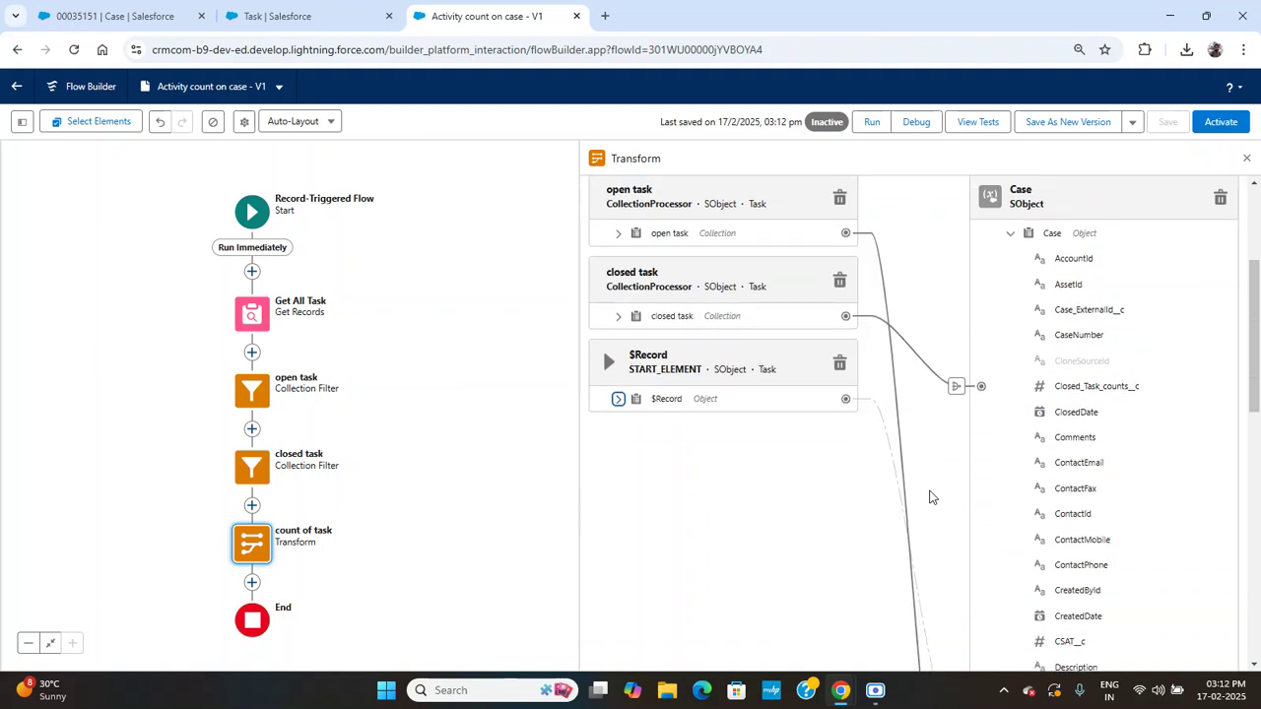
pyautogui.scroll(-2, 931, 497)
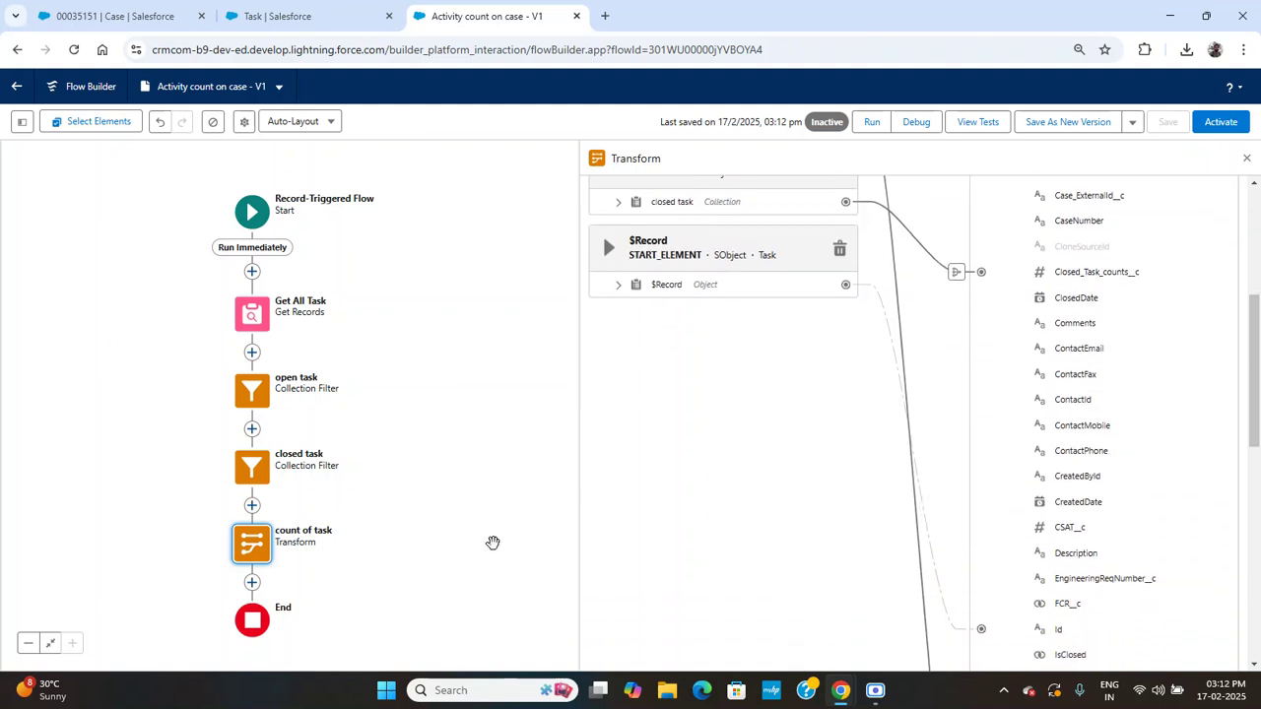
# Step: Add an Update Records element between the count of task Transform and the end of the flow
pyautogui.rightClick(478, 449)
pyautogui.click(253, 586)
pyautogui.click(253, 584)
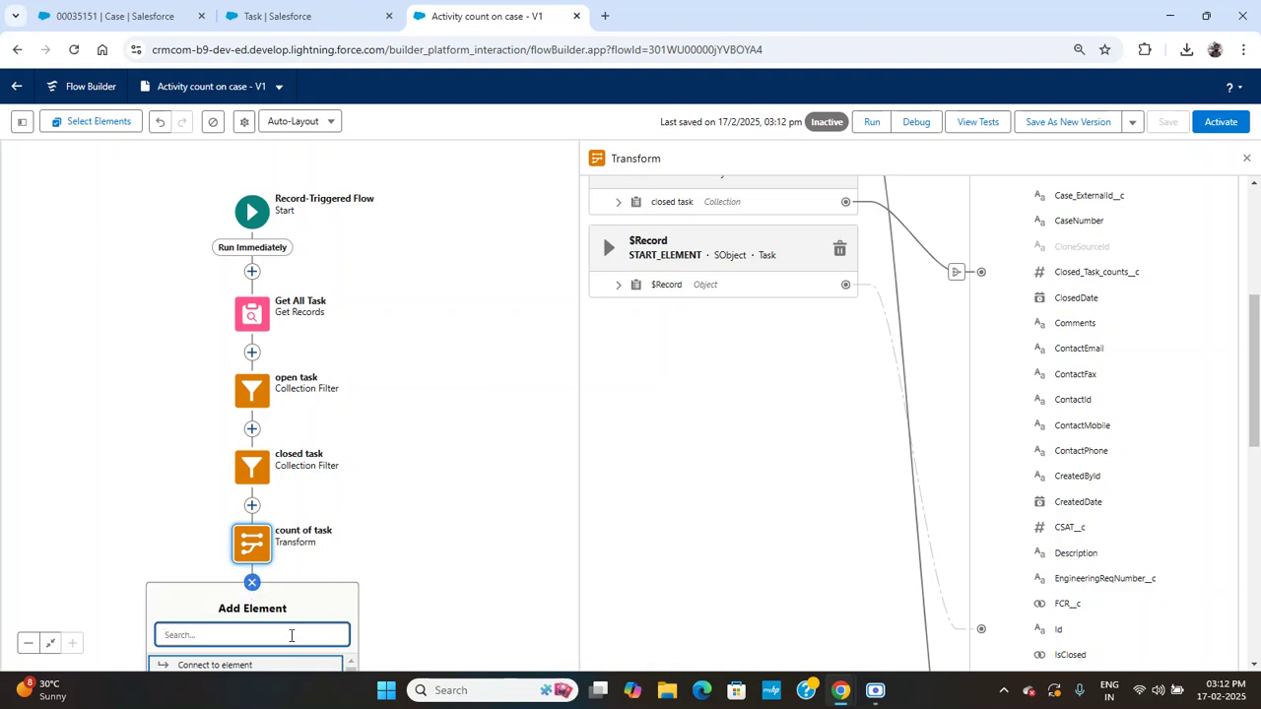
pyautogui.write('up')
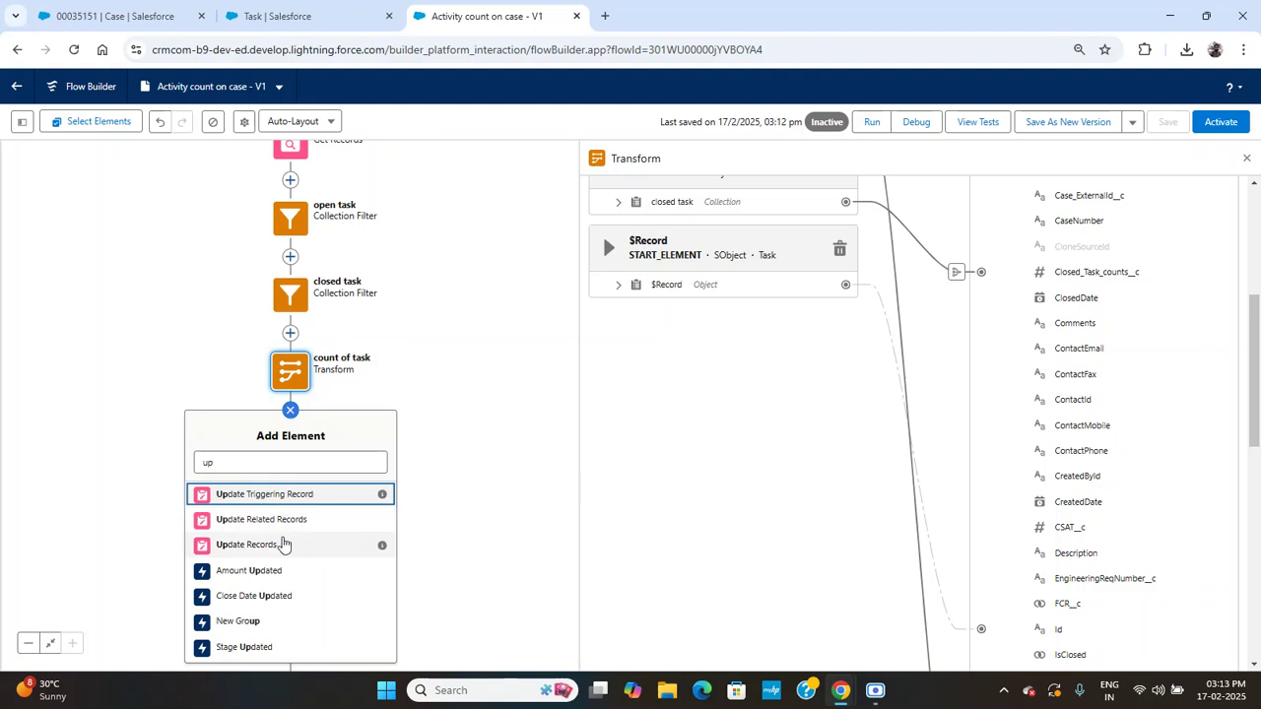
pyautogui.click(268, 545)
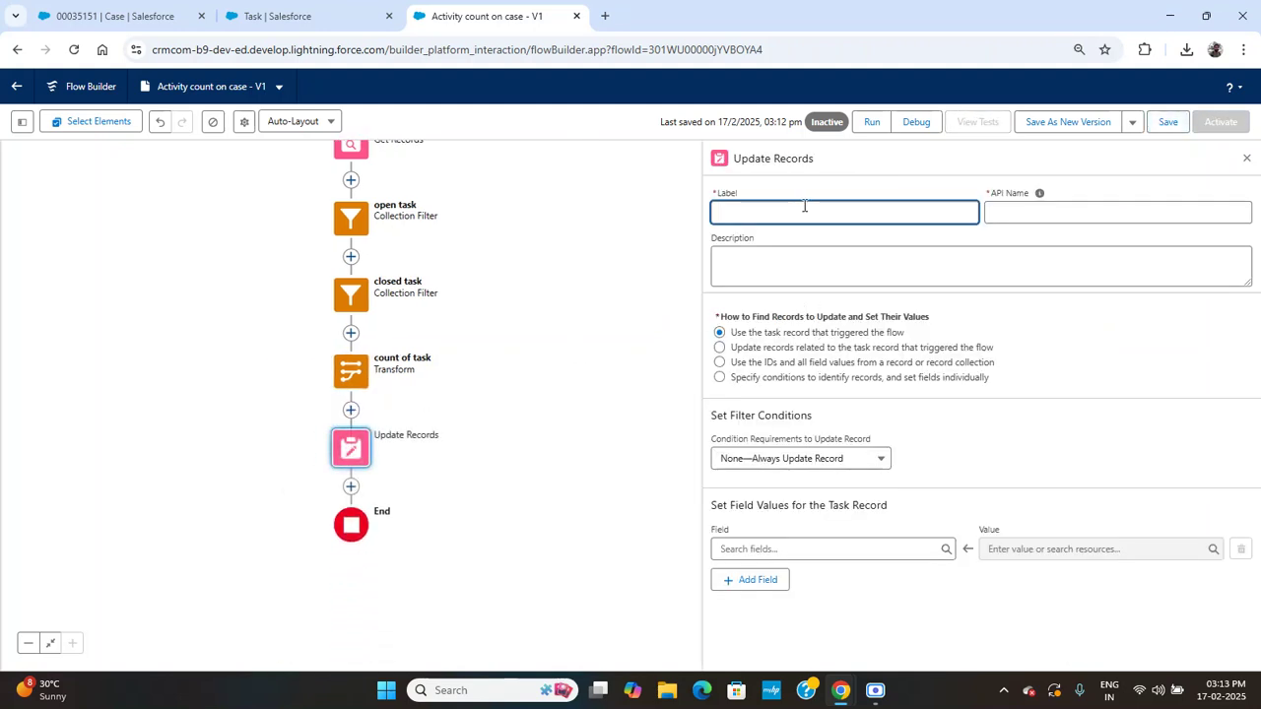
# Step: Set the element to use the IDs and all field values from a record, choosing Case from count of task as the record
pyautogui.click(778, 387)
pyautogui.click(759, 386)
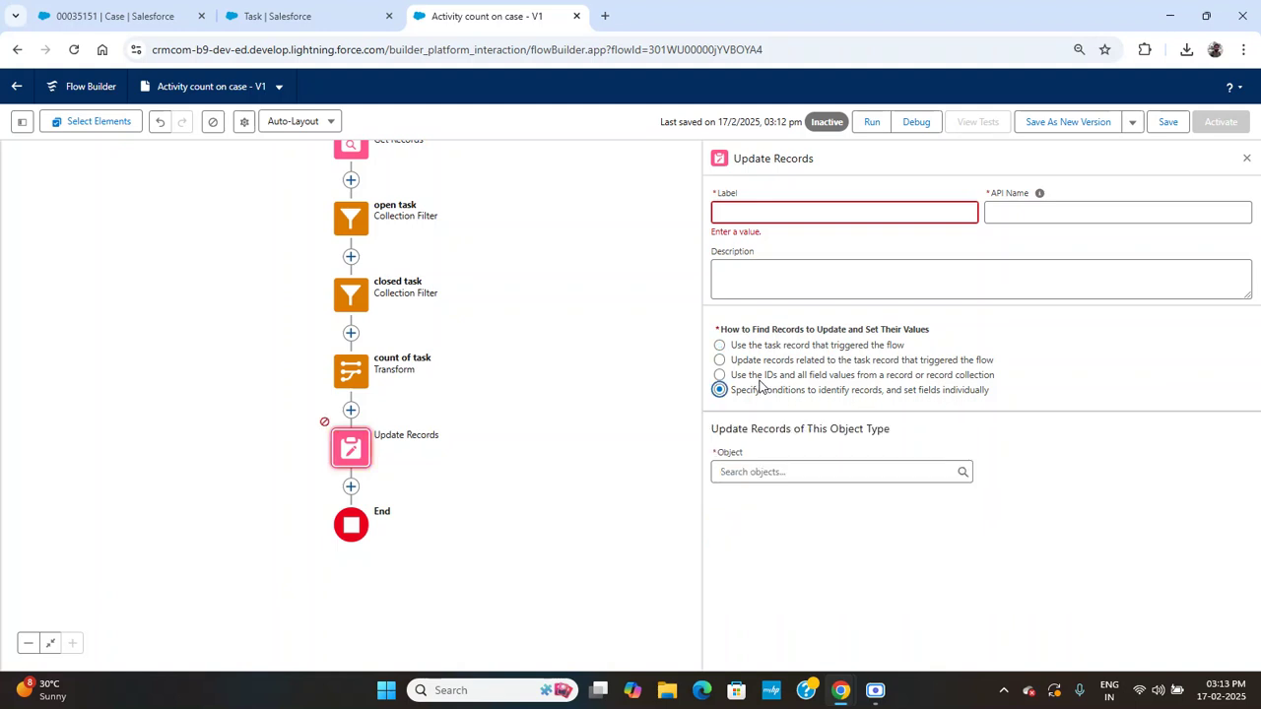
pyautogui.click(758, 378)
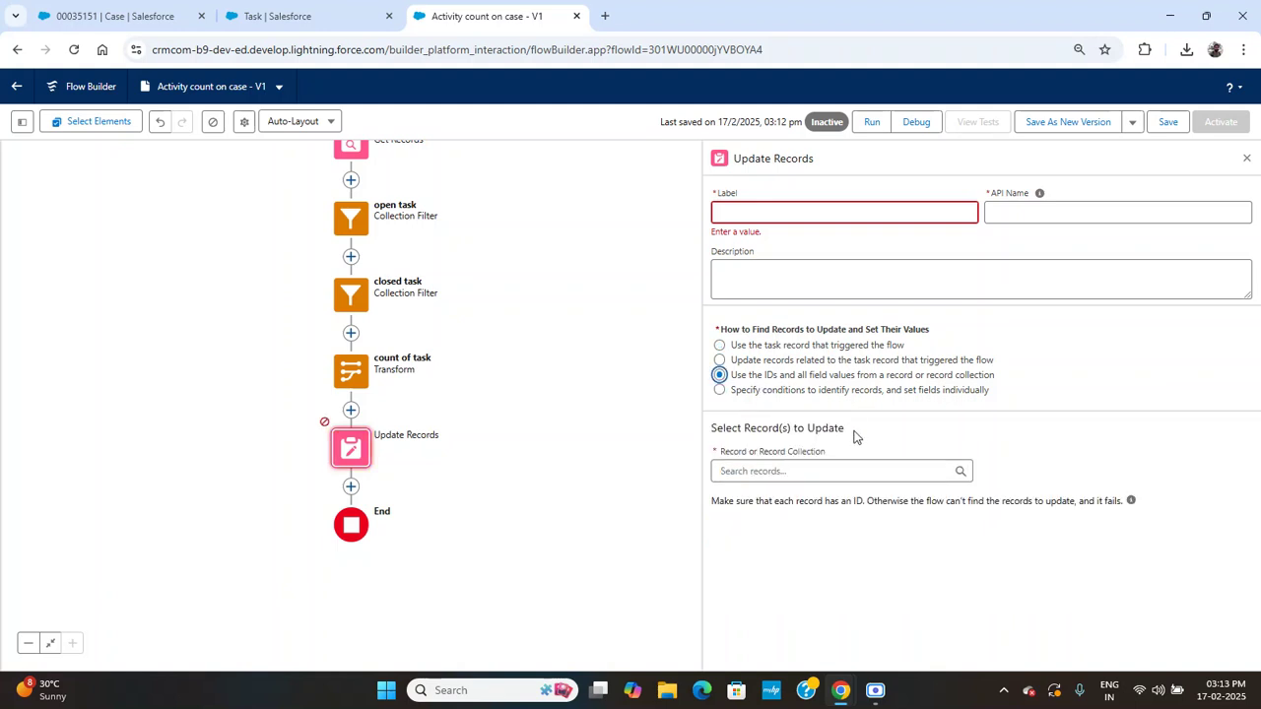
pyautogui.click(817, 473)
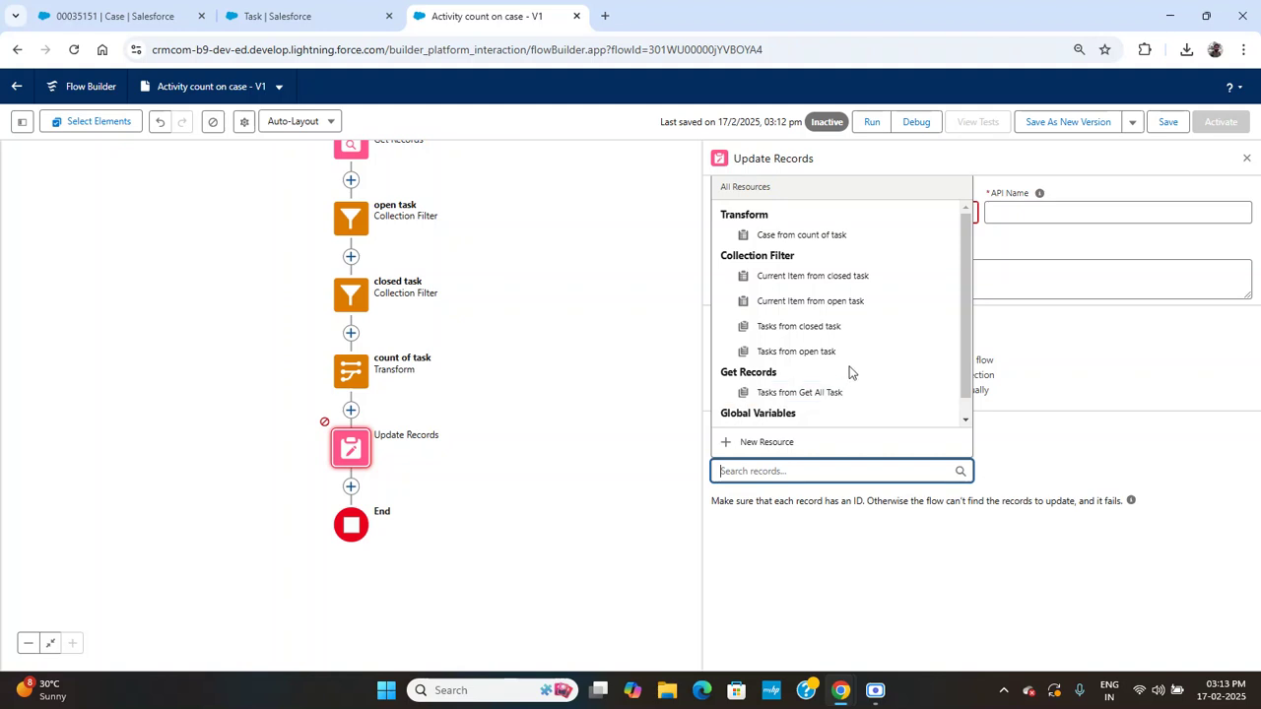
pyautogui.click(803, 236)
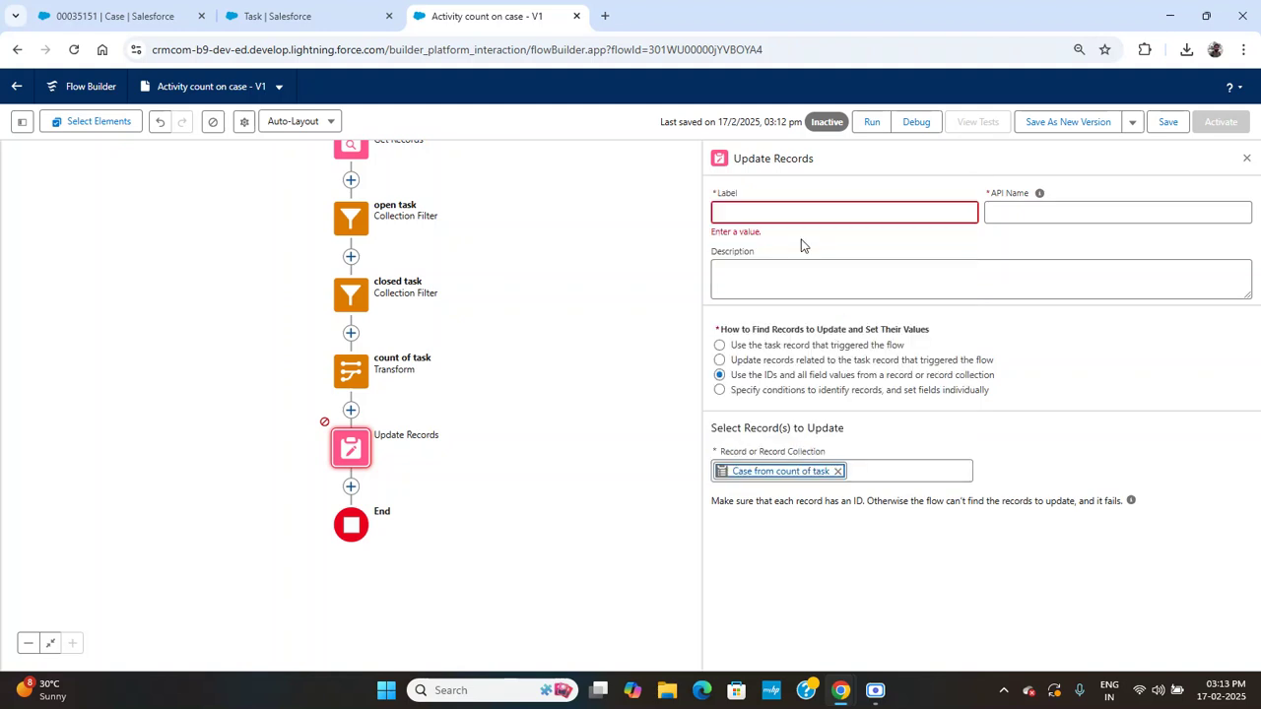
# Step: Label the Update Records element "update case" and let its API name fill in
pyautogui.click(786, 216)
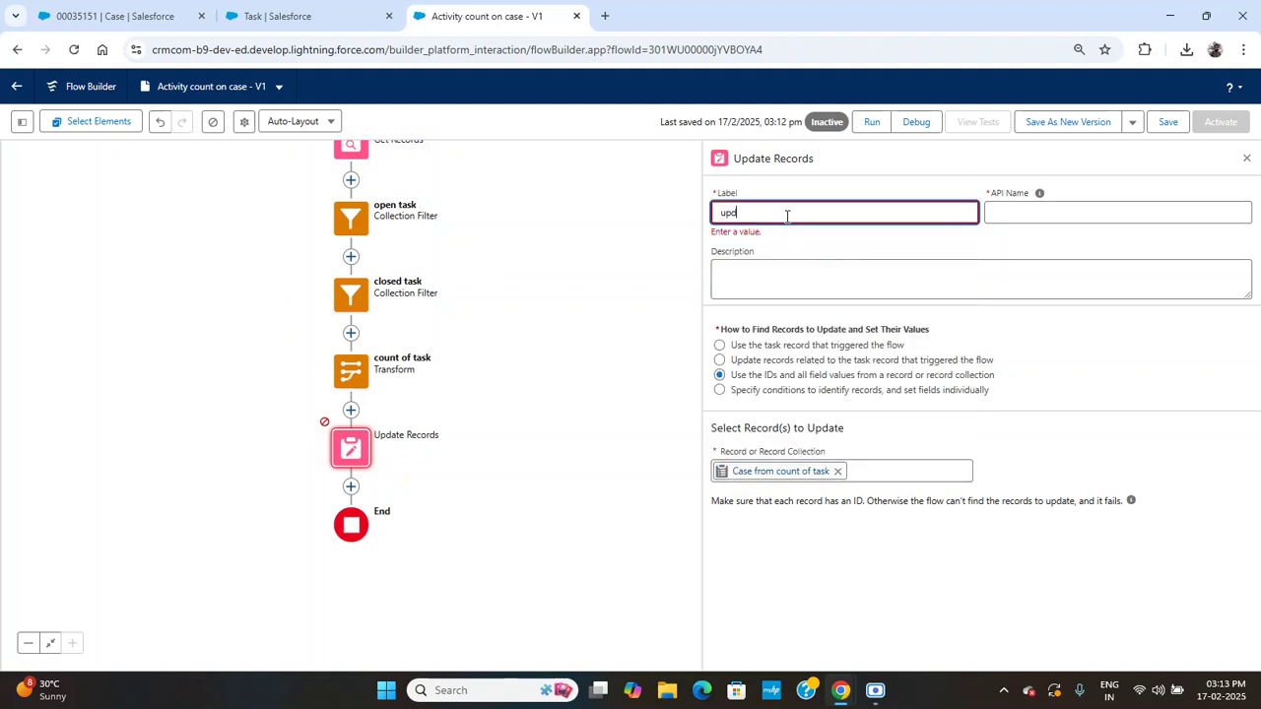
pyautogui.write('update case')
pyautogui.click(1039, 193)
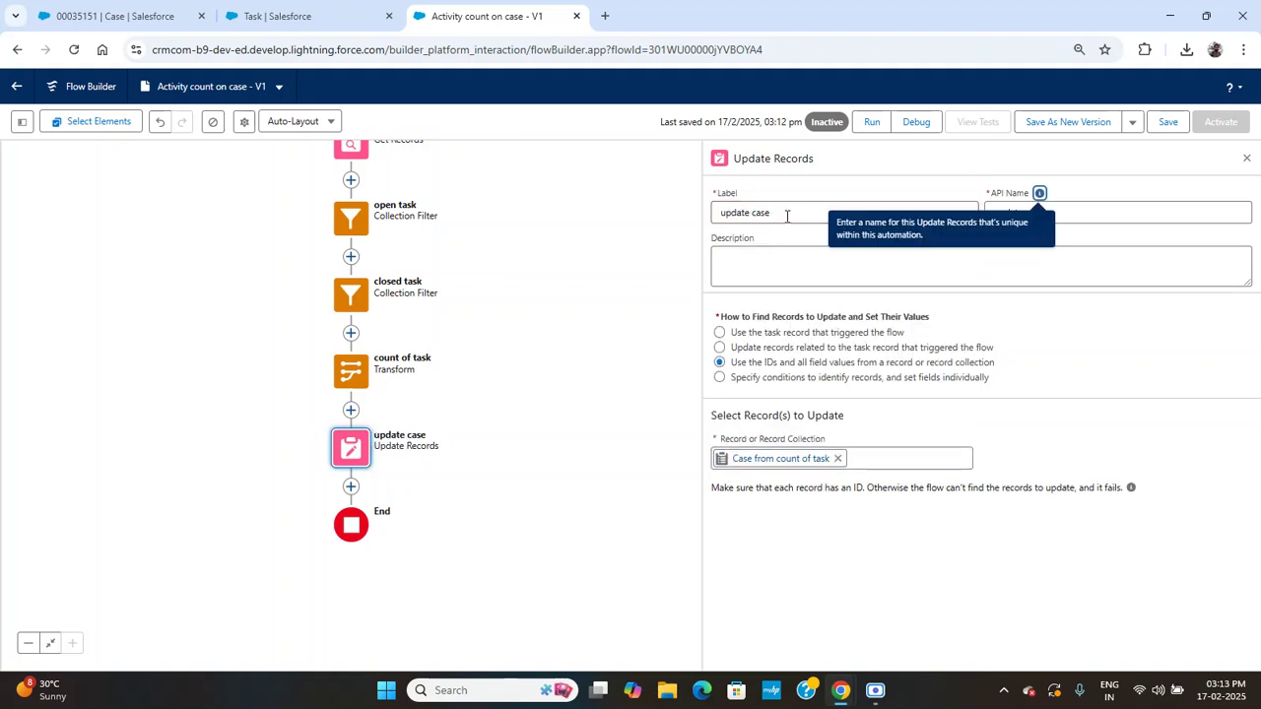
# Step: Save the flow and run a debug of it using a Hard Drive Replacement task as the triggering record
pyautogui.click(1170, 126)
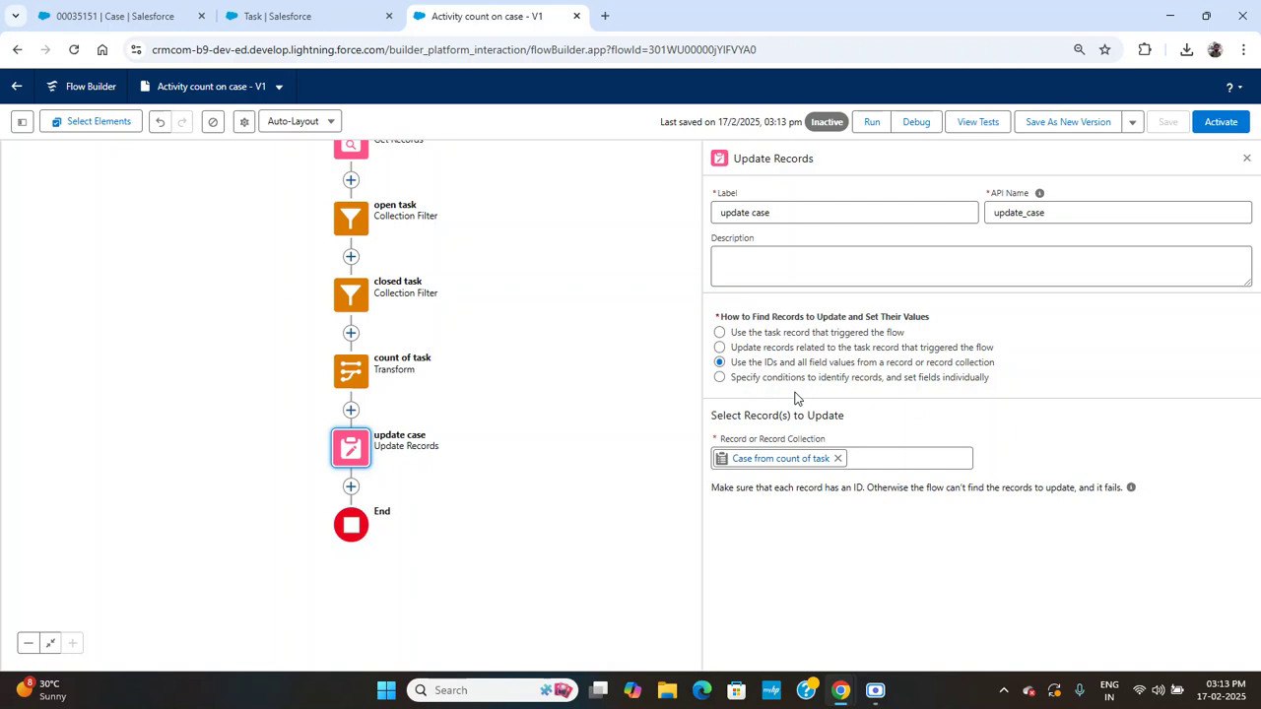
pyautogui.click(920, 122)
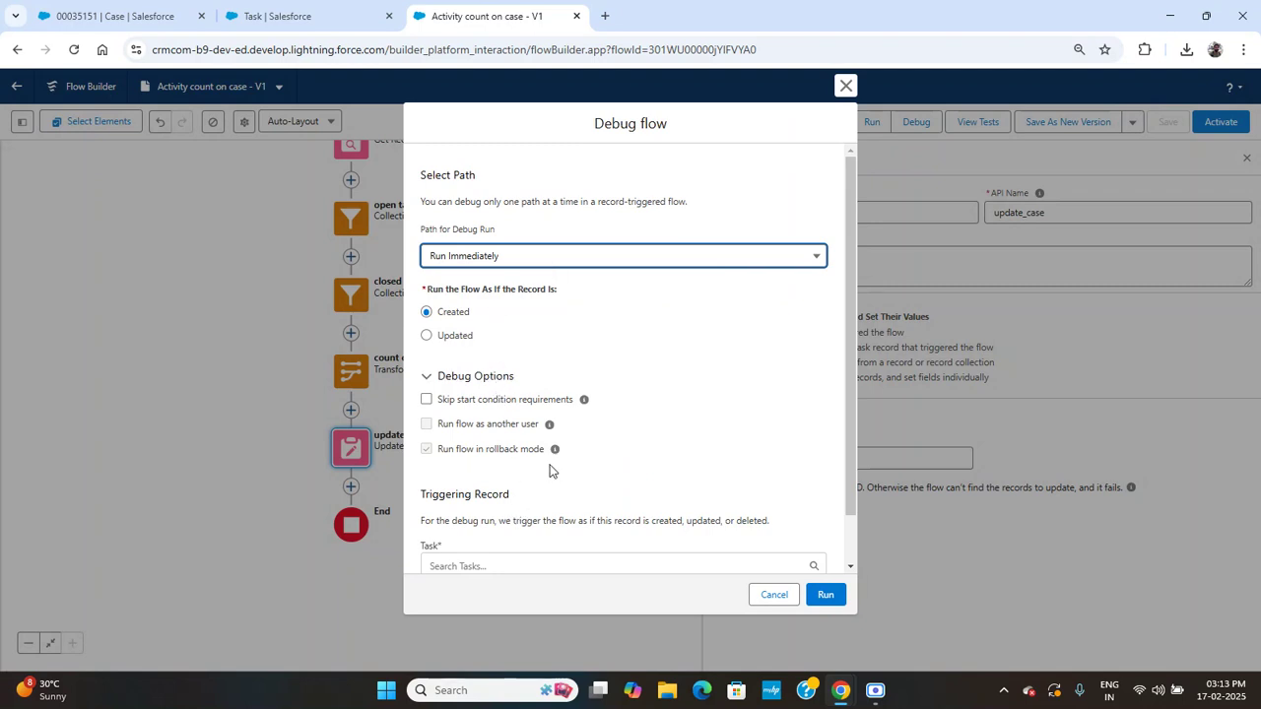
pyautogui.scroll(-1, 645, 403)
pyautogui.click(557, 518)
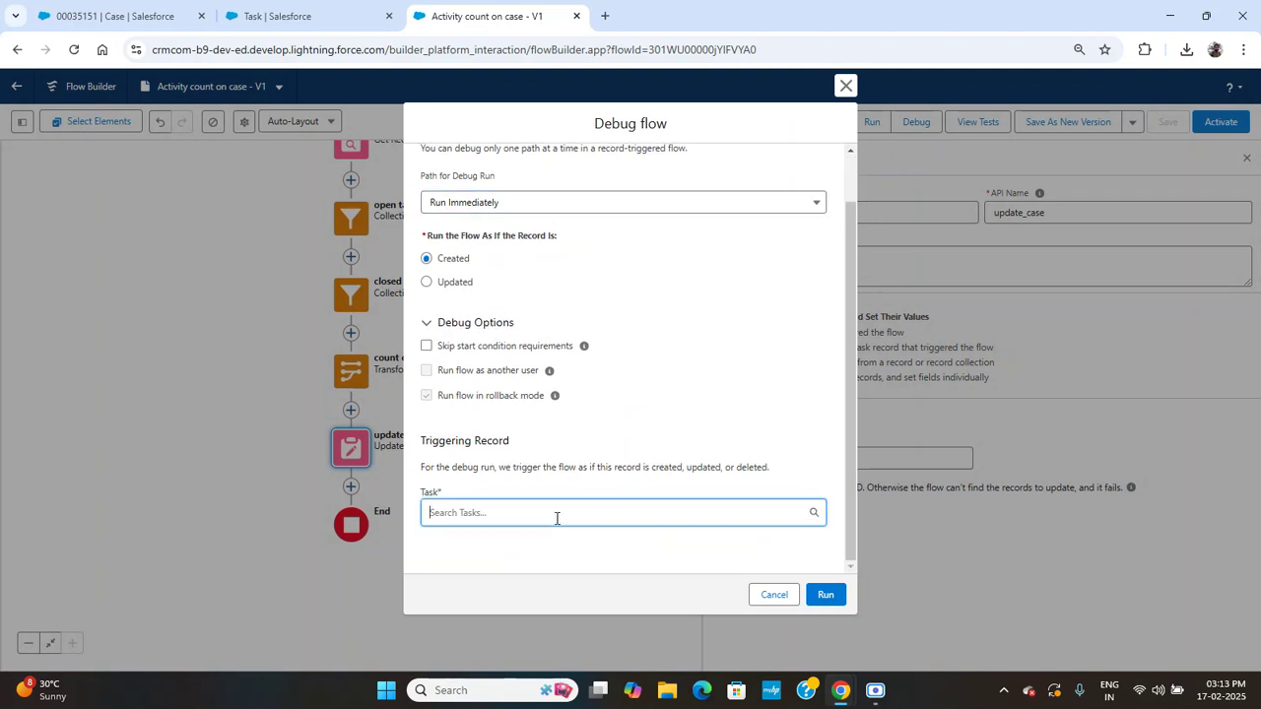
pyautogui.click(529, 559)
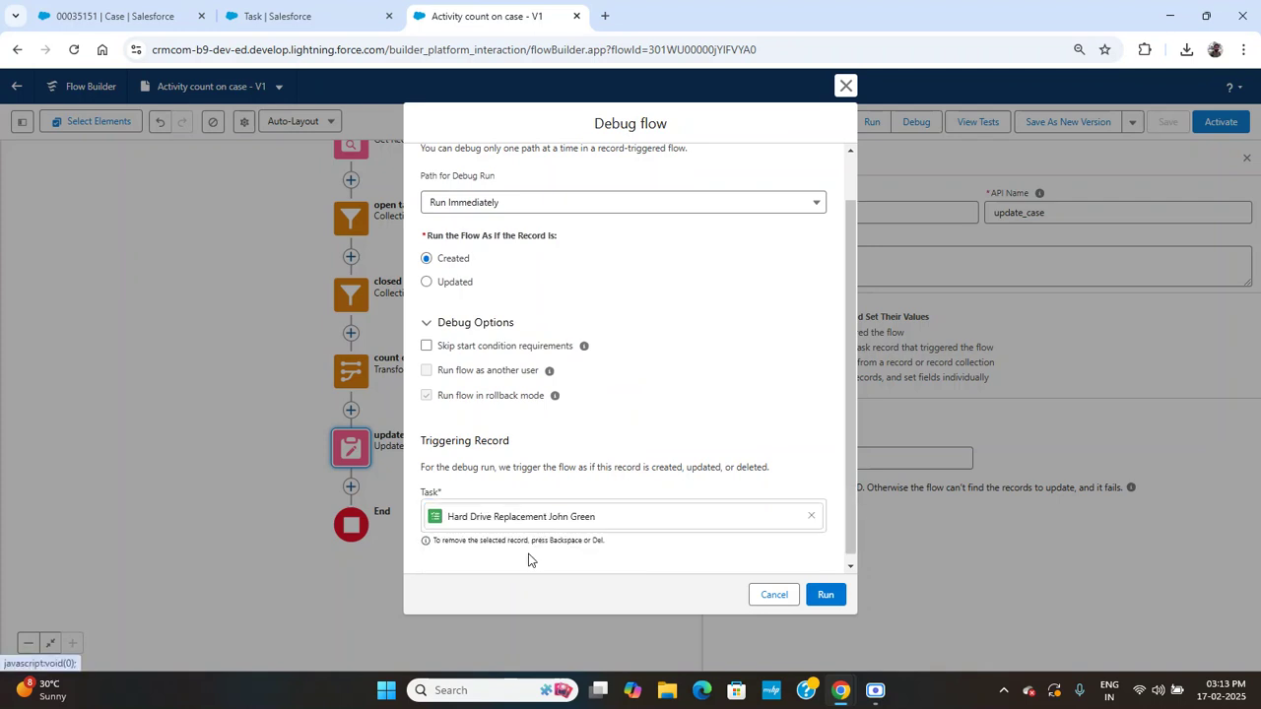
pyautogui.click(734, 394)
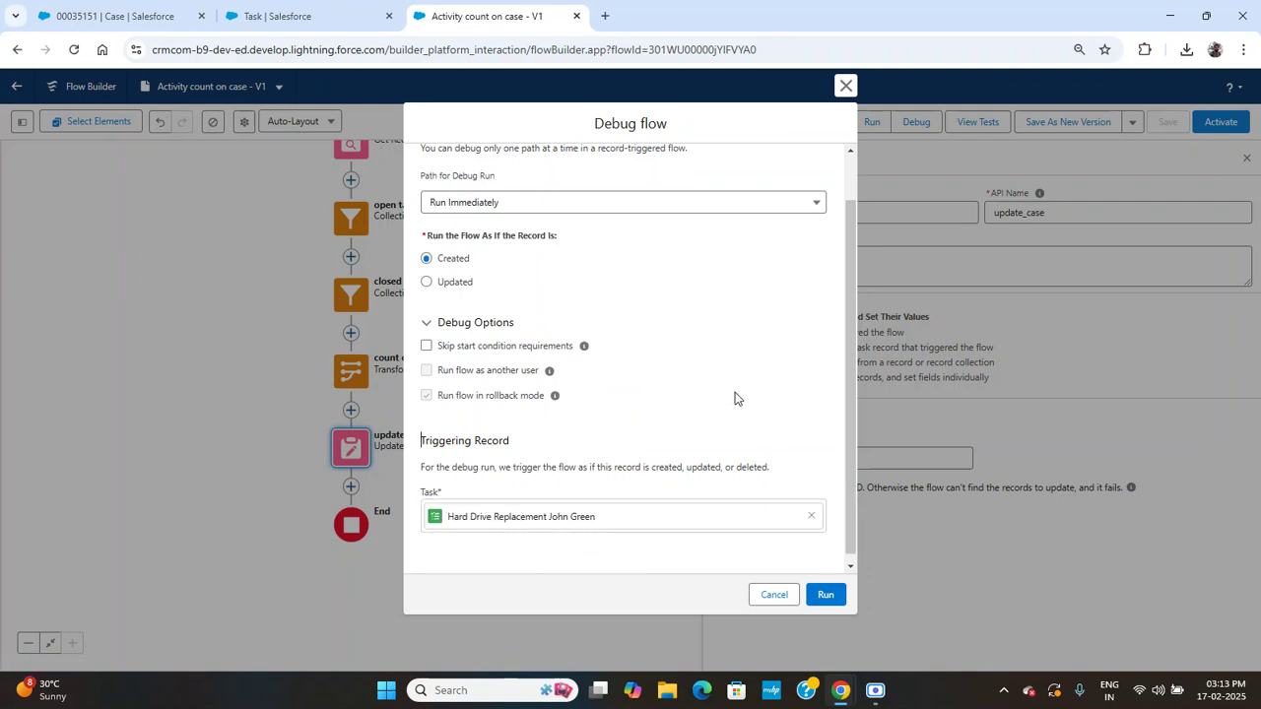
pyautogui.click(820, 597)
pyautogui.click(819, 596)
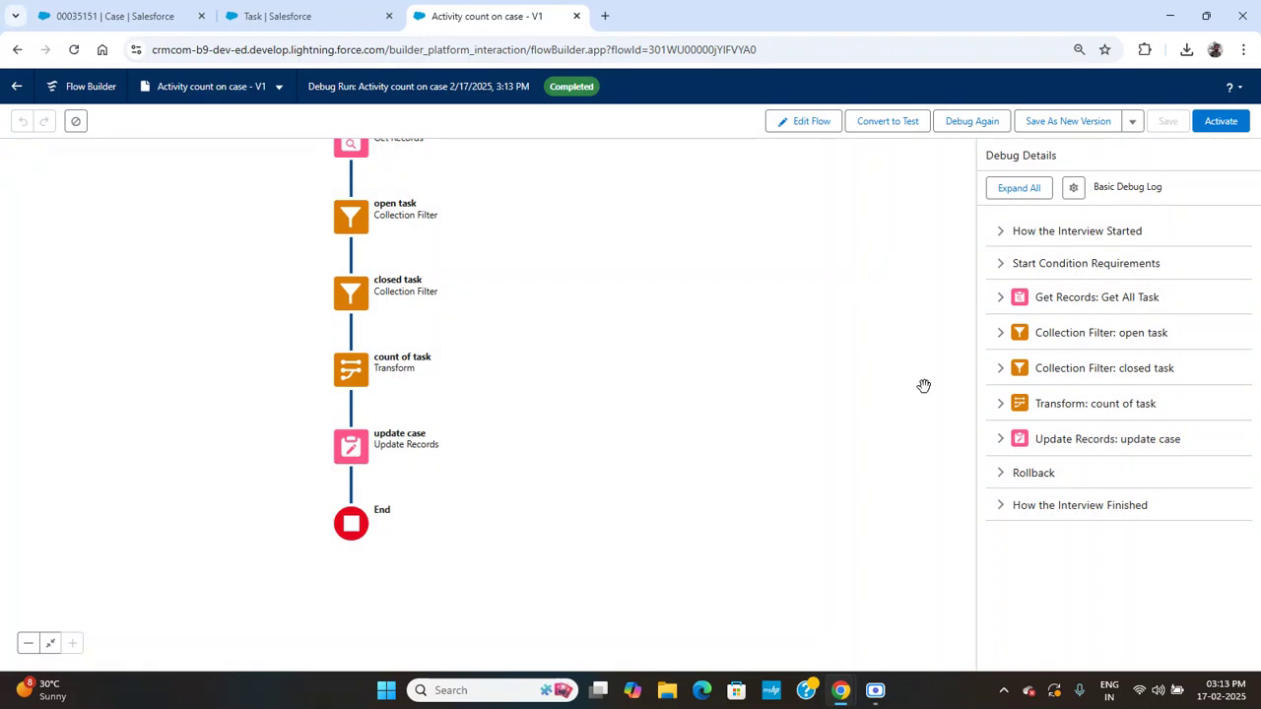
# Step: Check the variable values of the update case element in the debug details and activate the flow
pyautogui.click(1007, 446)
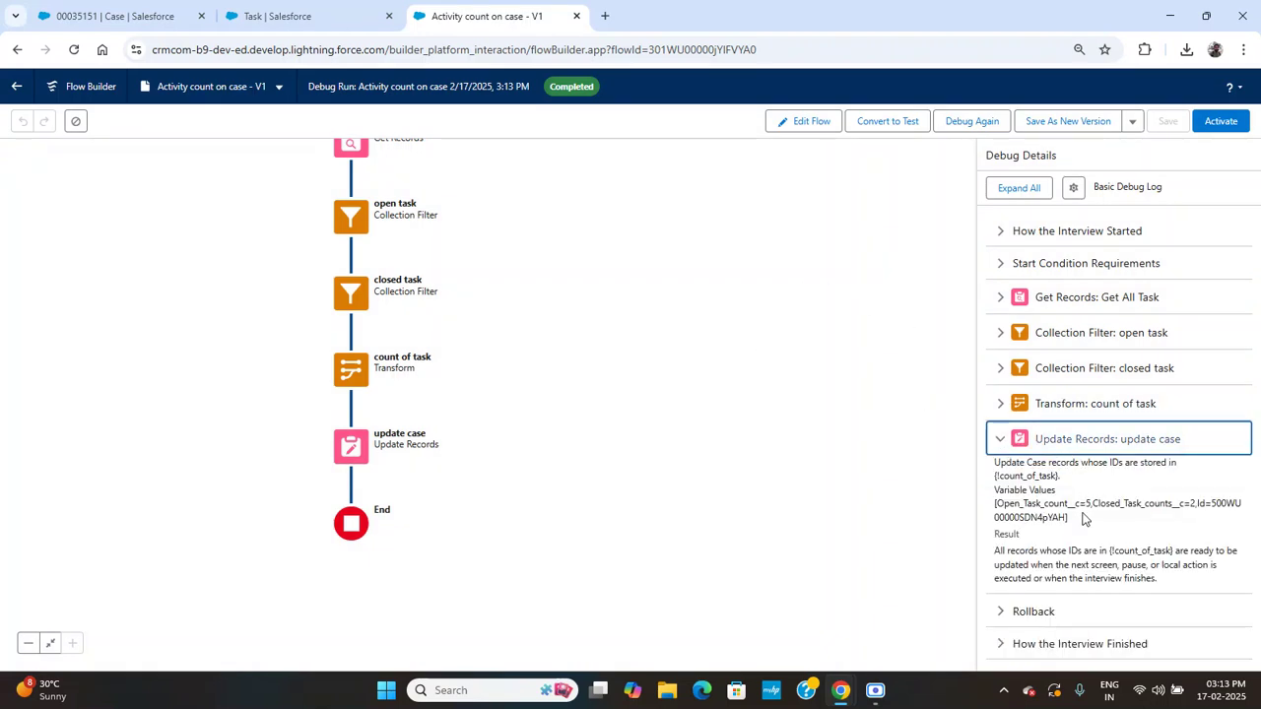
pyautogui.doubleClick(1054, 507)
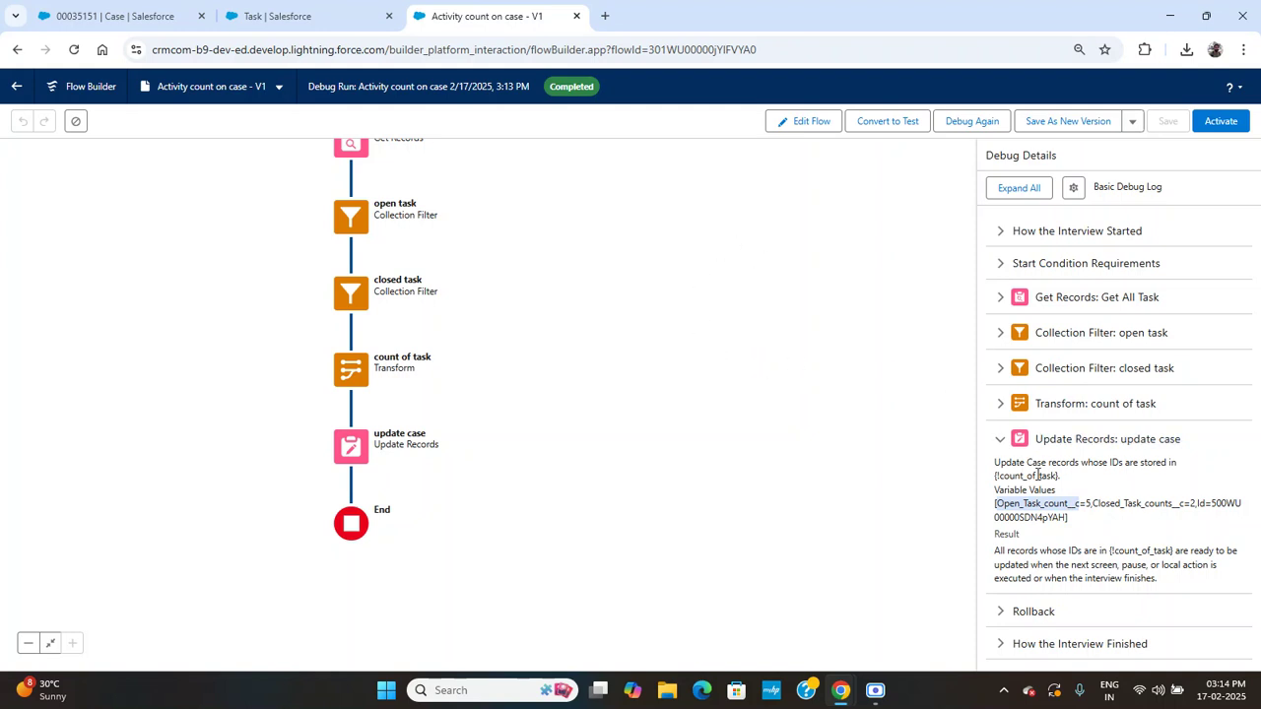
pyautogui.click(1191, 502)
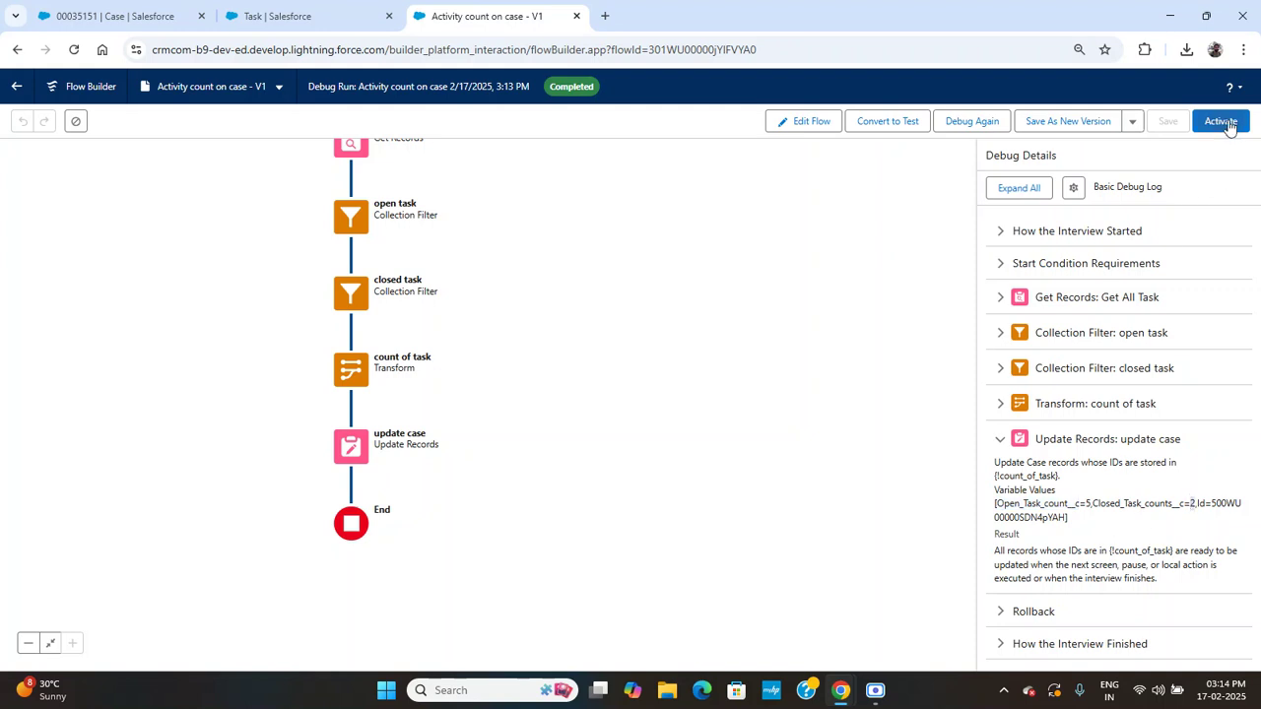
pyautogui.moveTo(529, 358); pyautogui.dragTo(560, 495)
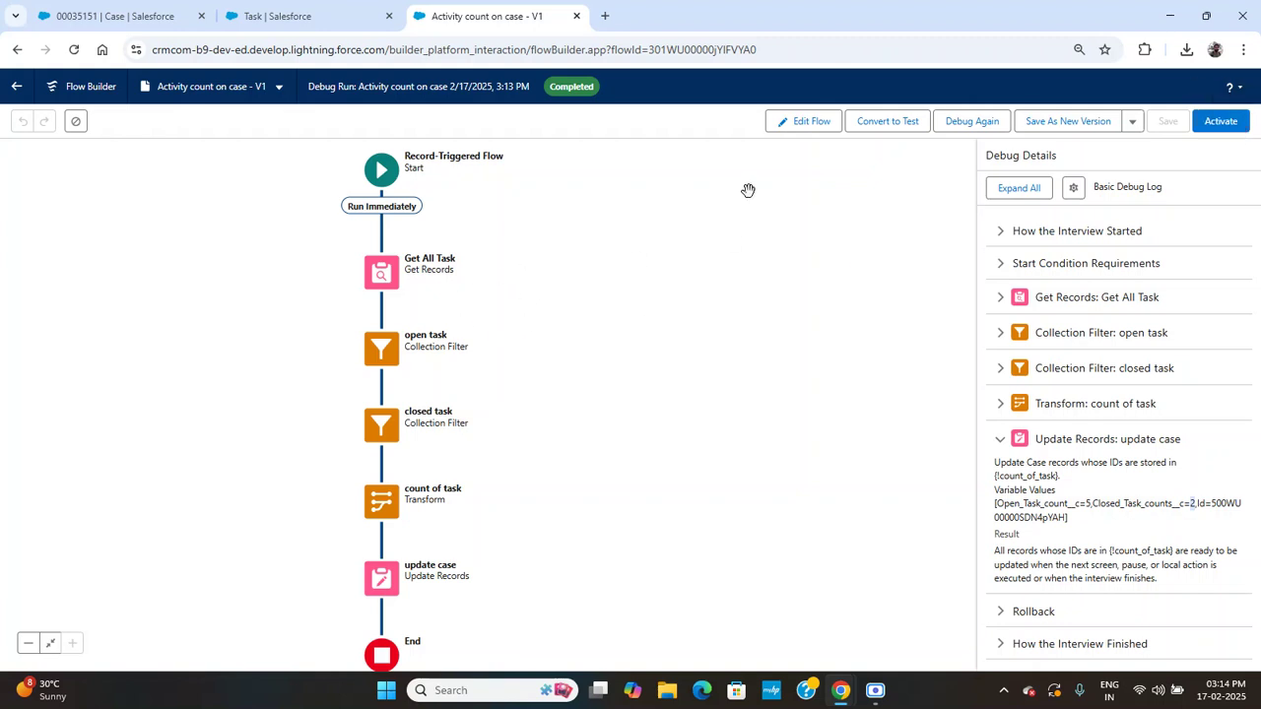
pyautogui.click(1227, 128)
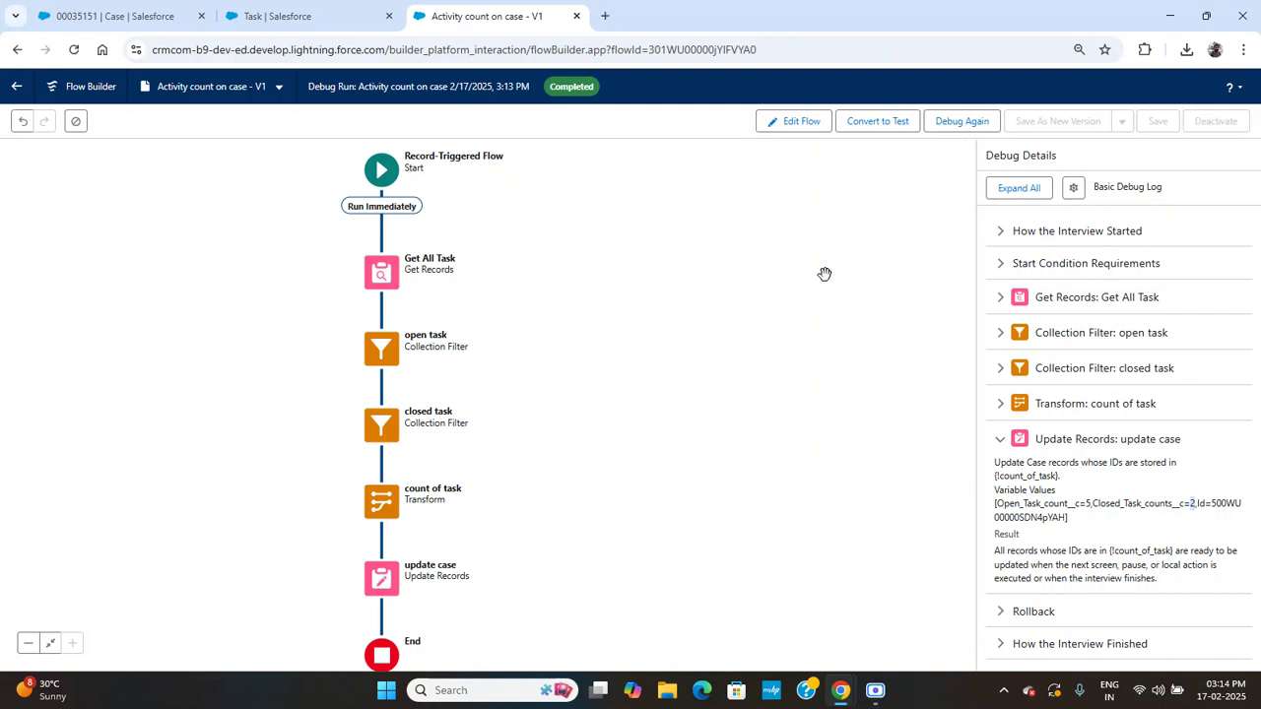
# Step: Go to the Hard Drive Replacement case and start a new task from its Open Activities
pyautogui.click(166, 12)
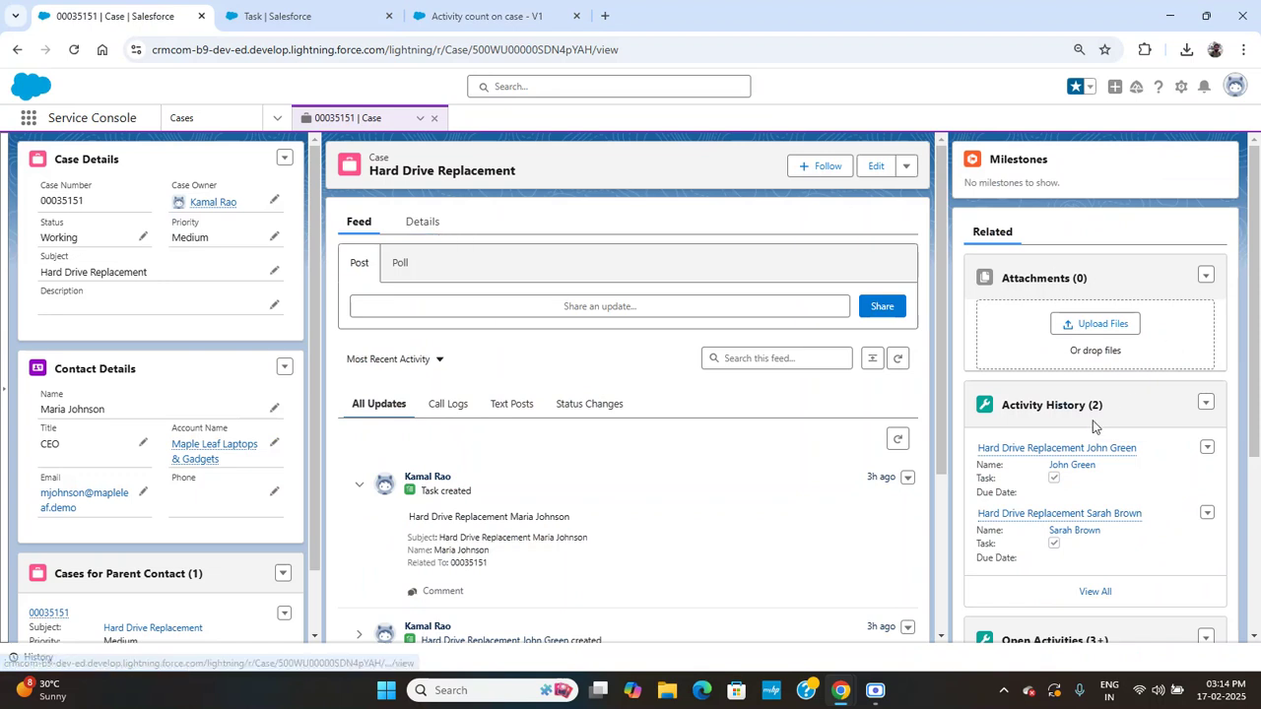
pyautogui.scroll(-2, 1096, 427)
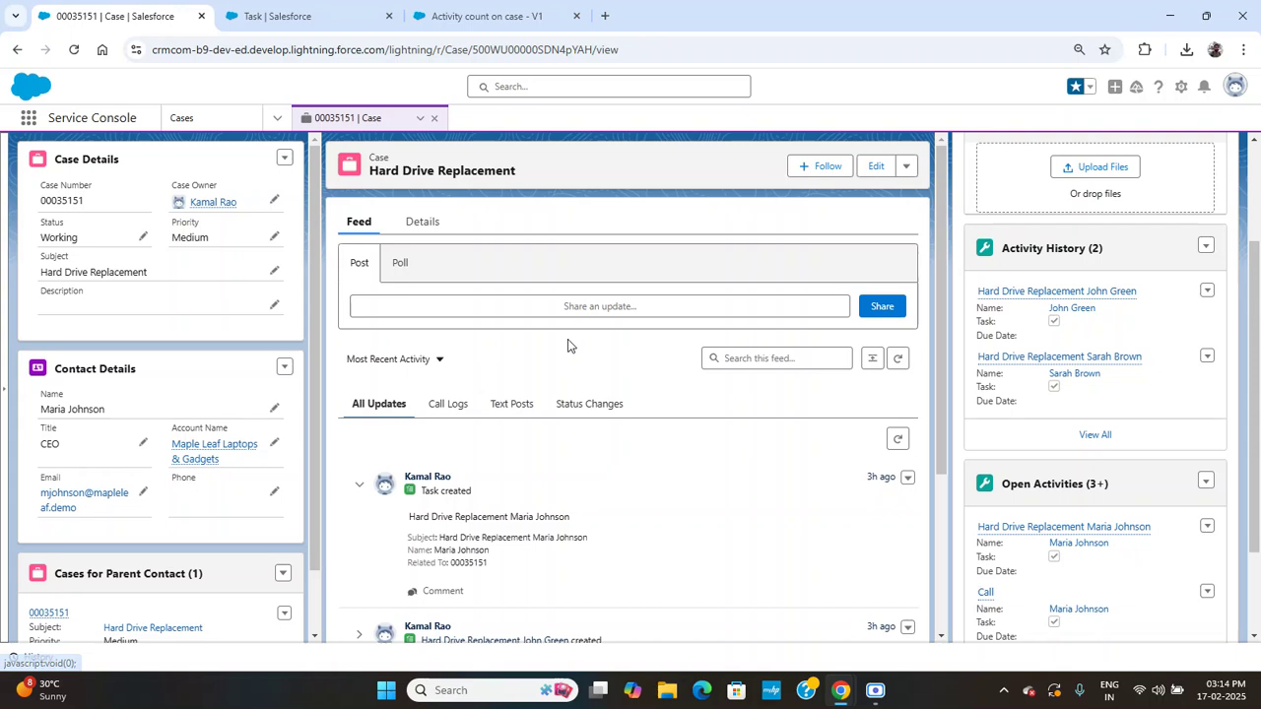
pyautogui.click(631, 307)
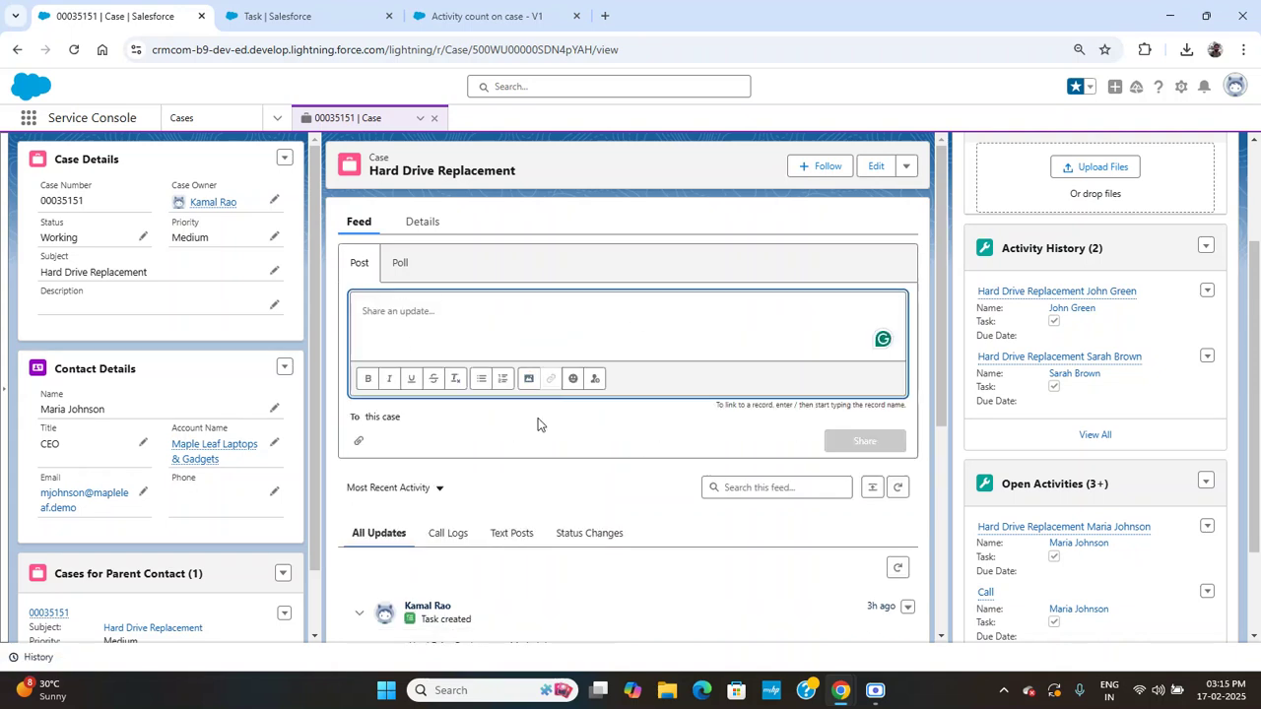
pyautogui.scroll(-2, 537, 424)
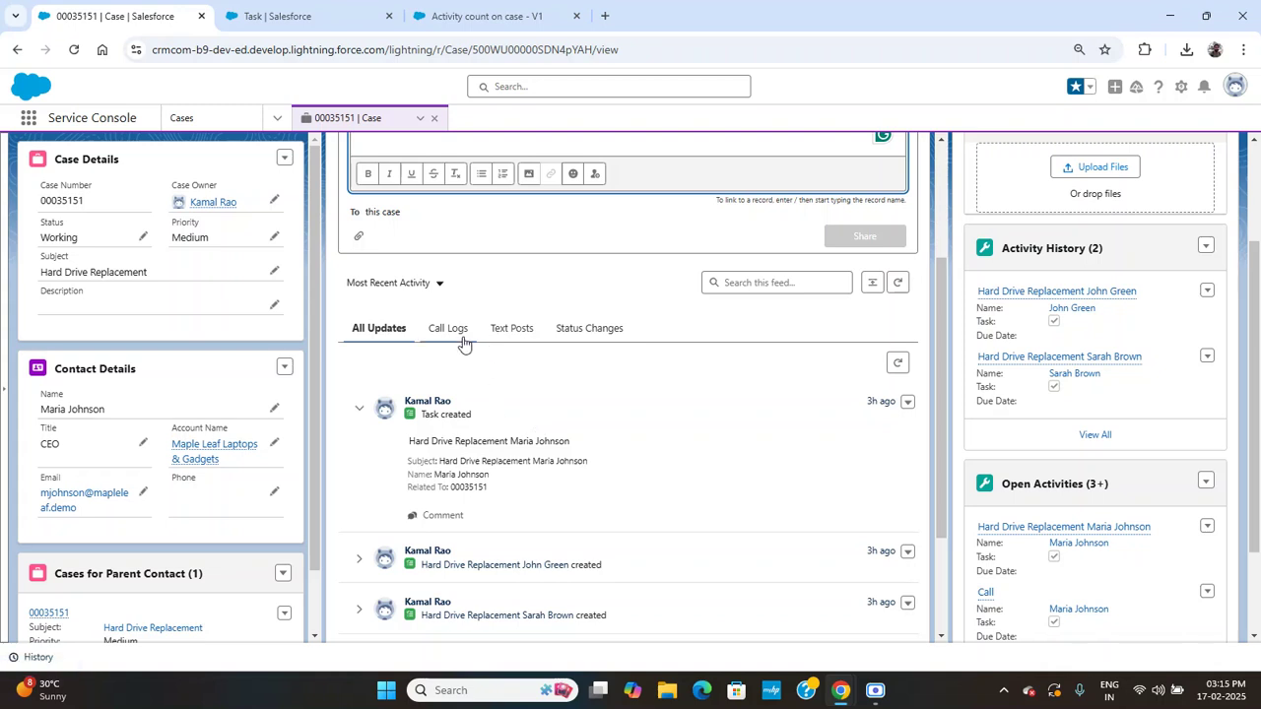
pyautogui.click(462, 336)
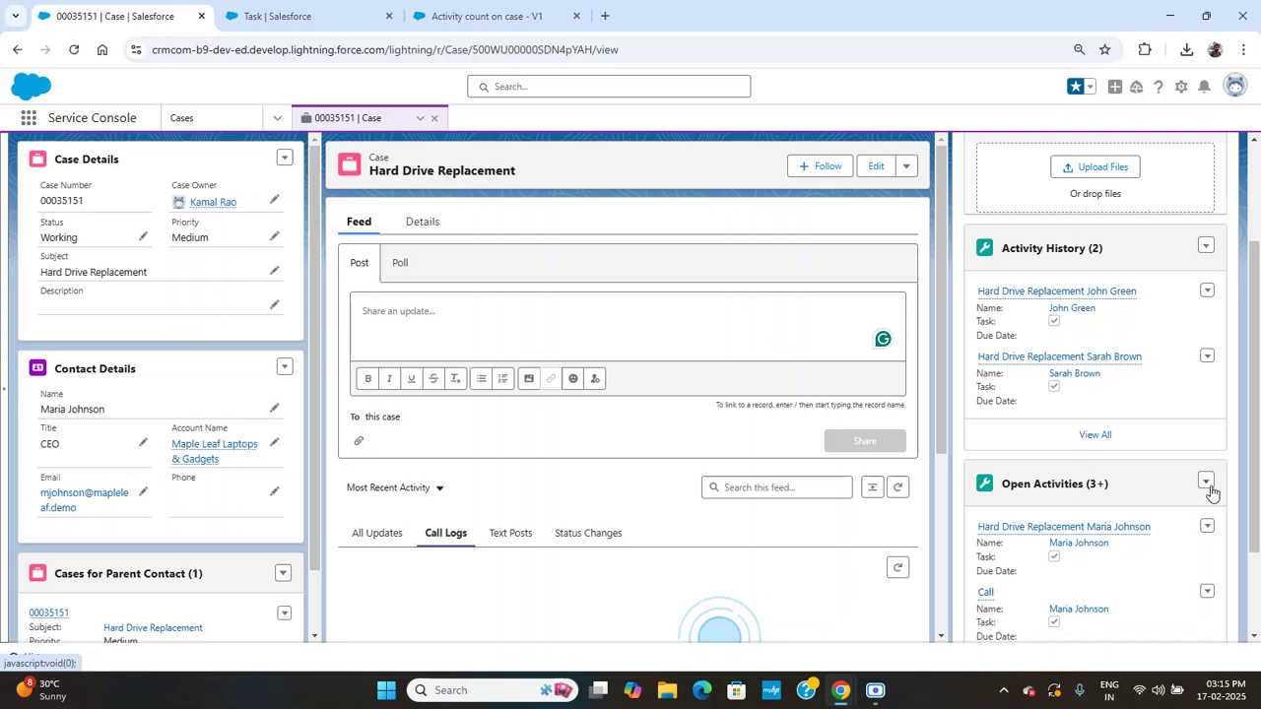
pyautogui.click(1208, 484)
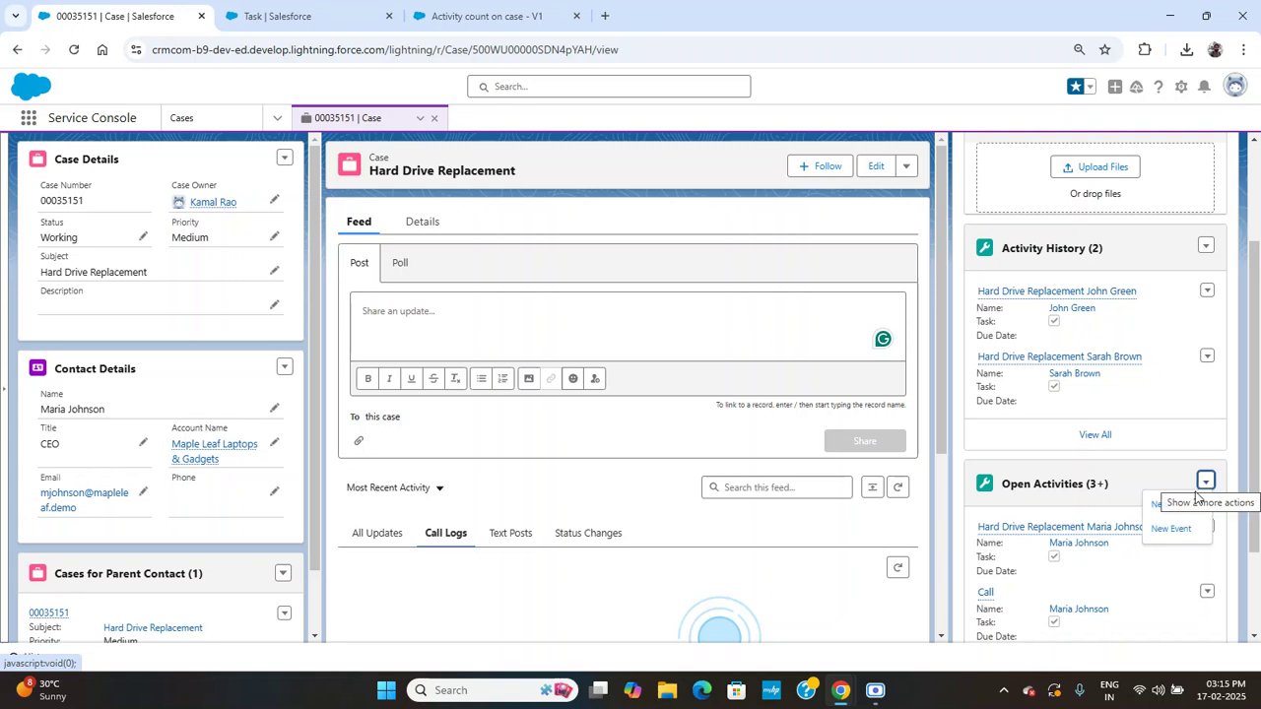
pyautogui.click(1186, 506)
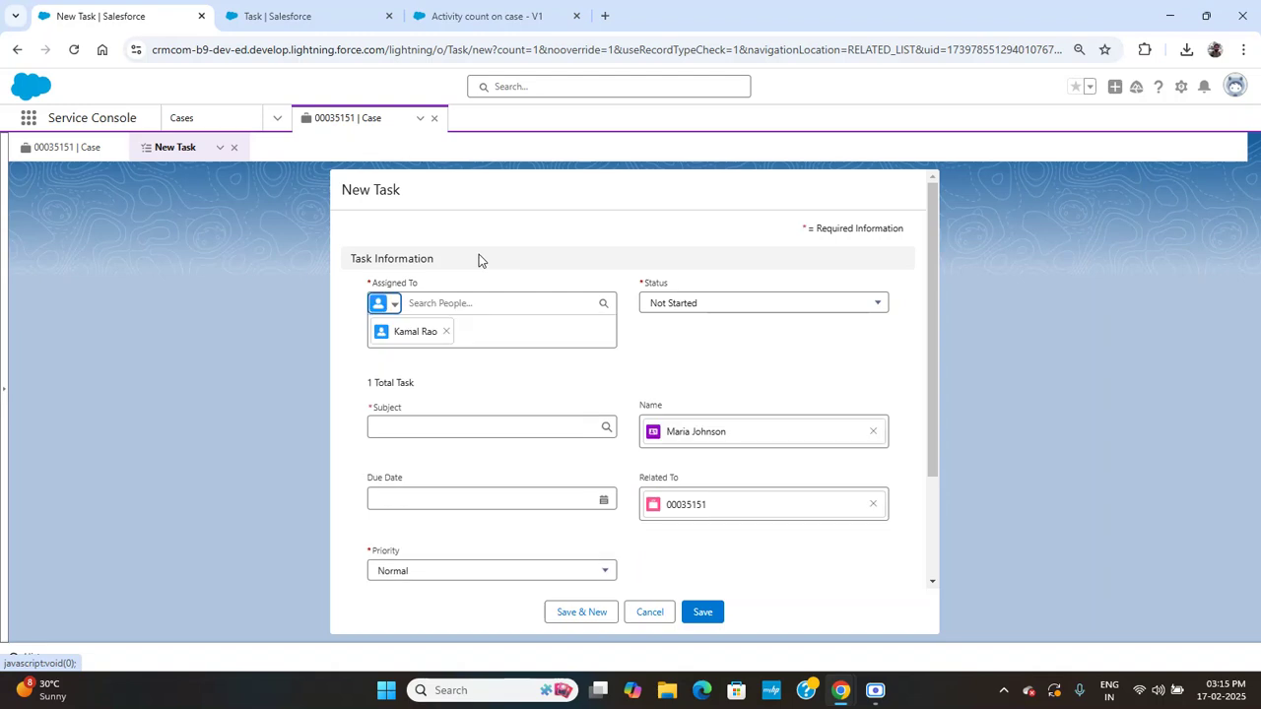
# Step: Enter "tesing" as the subject of the new task and save the task
pyautogui.click(560, 434)
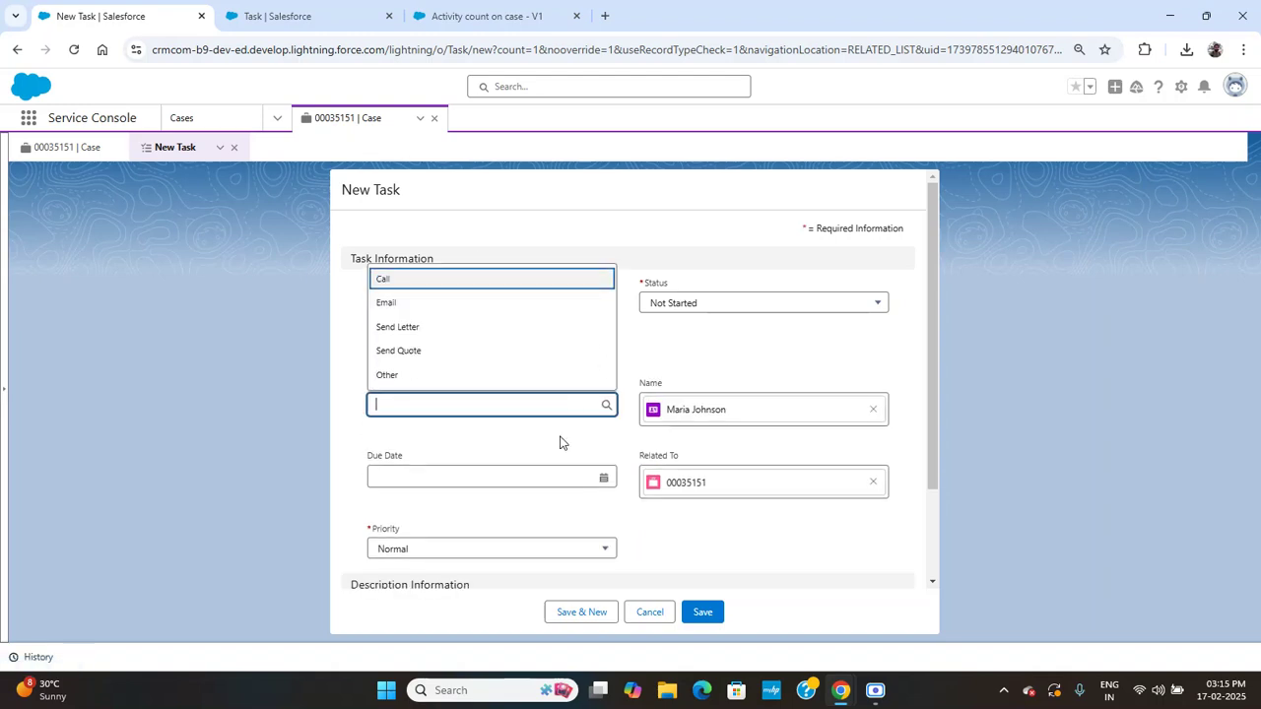
pyautogui.write('tes')
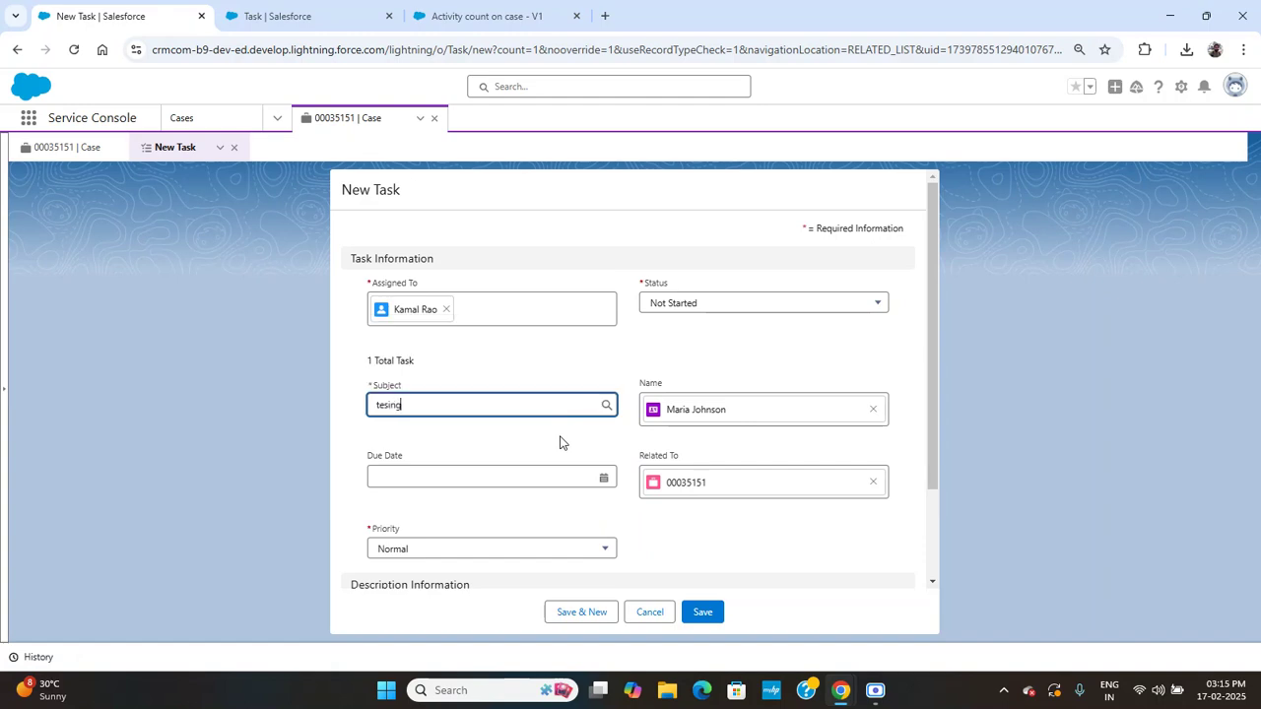
pyautogui.write('ing')
pyautogui.click(742, 542)
pyautogui.scroll(-2, 742, 543)
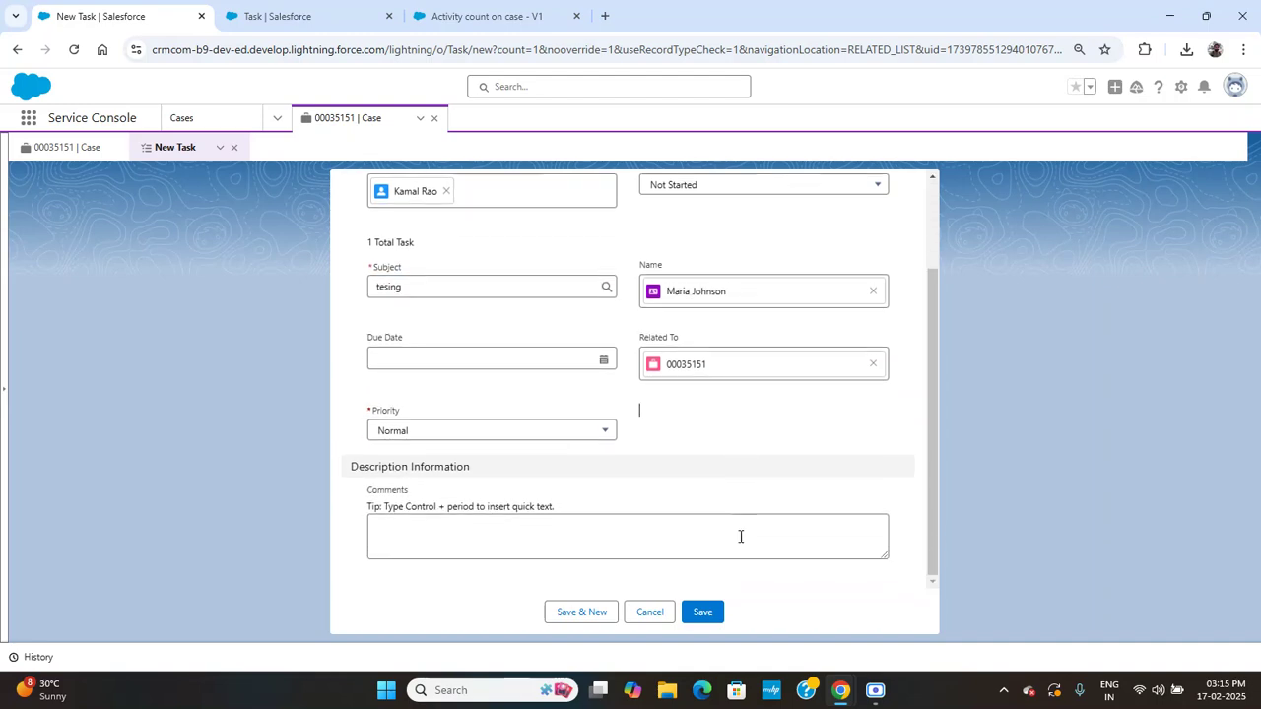
pyautogui.scroll(2, 757, 483)
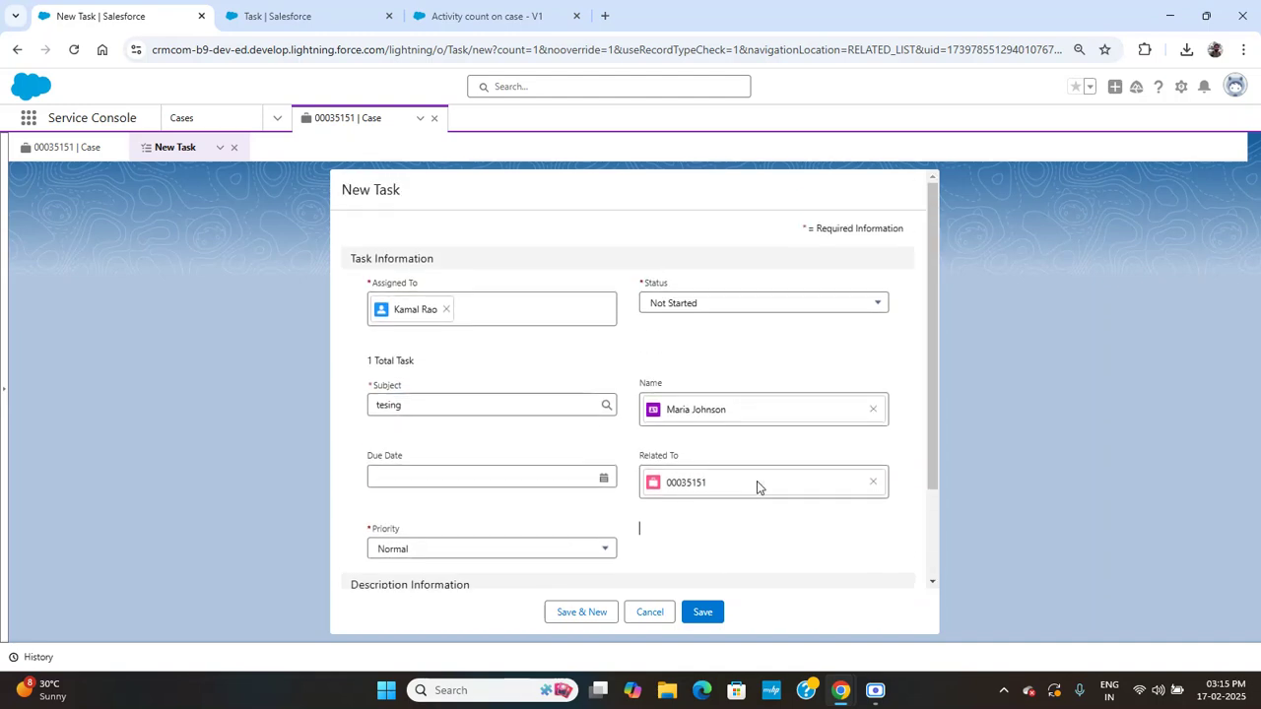
pyautogui.scroll(-1, 757, 482)
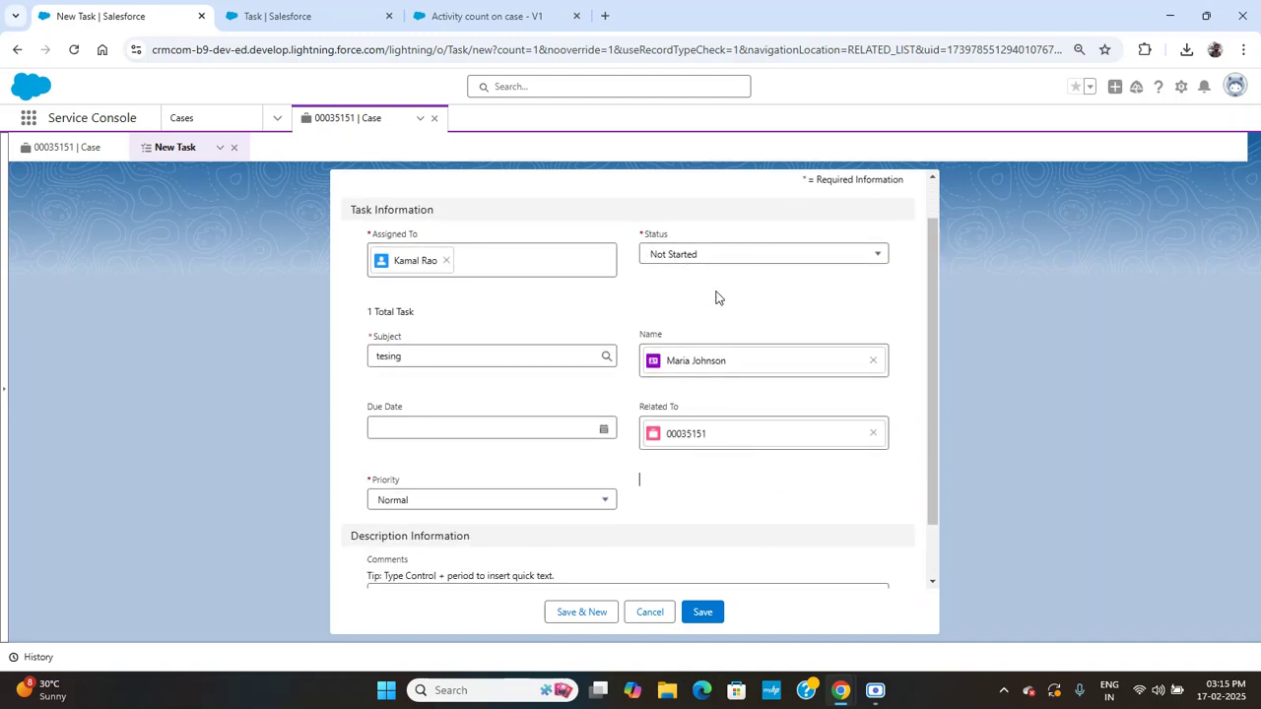
pyautogui.scroll(-1, 759, 306)
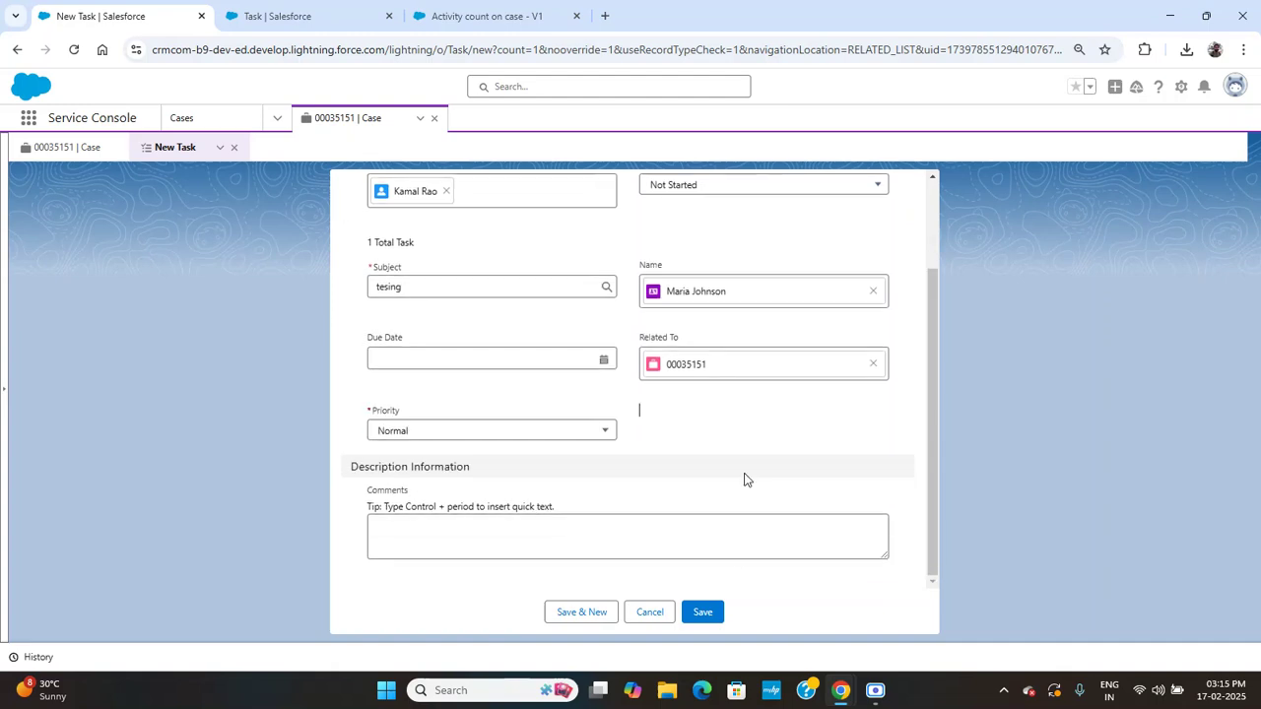
pyautogui.click(713, 615)
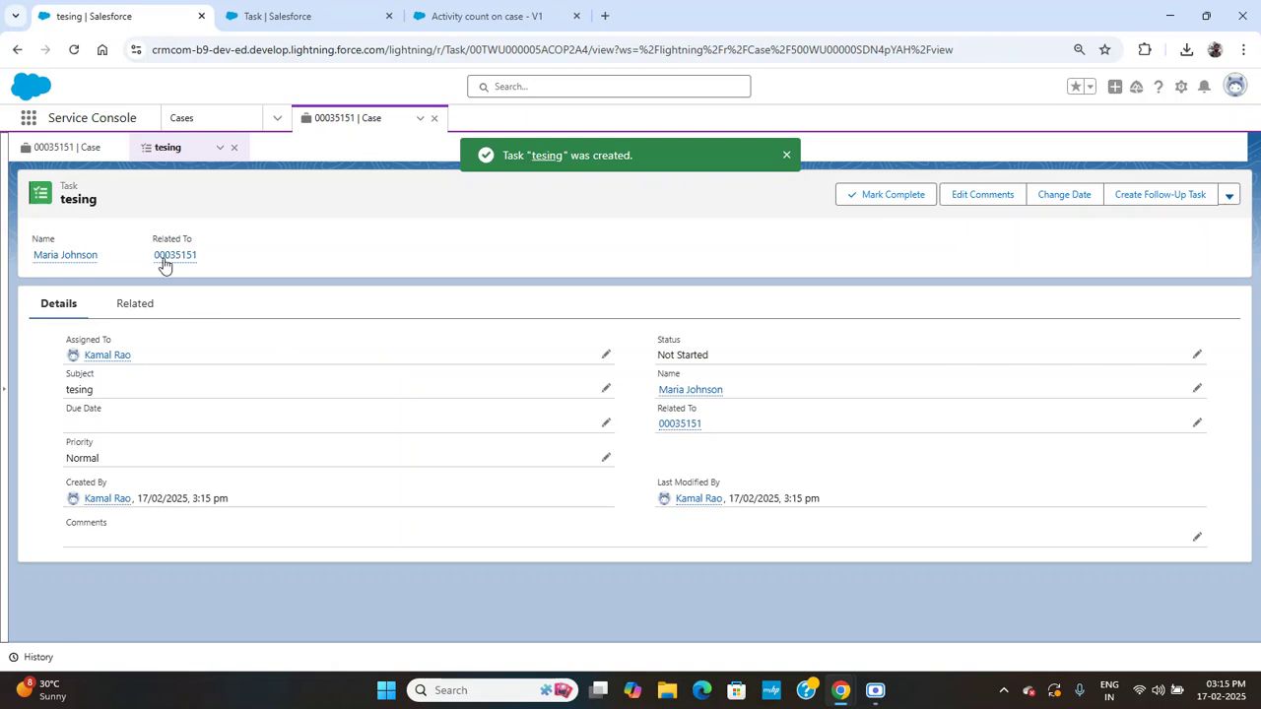
# Step: Return to the related case and check Open Task count and Closed Task Counts in its details
pyautogui.click(186, 256)
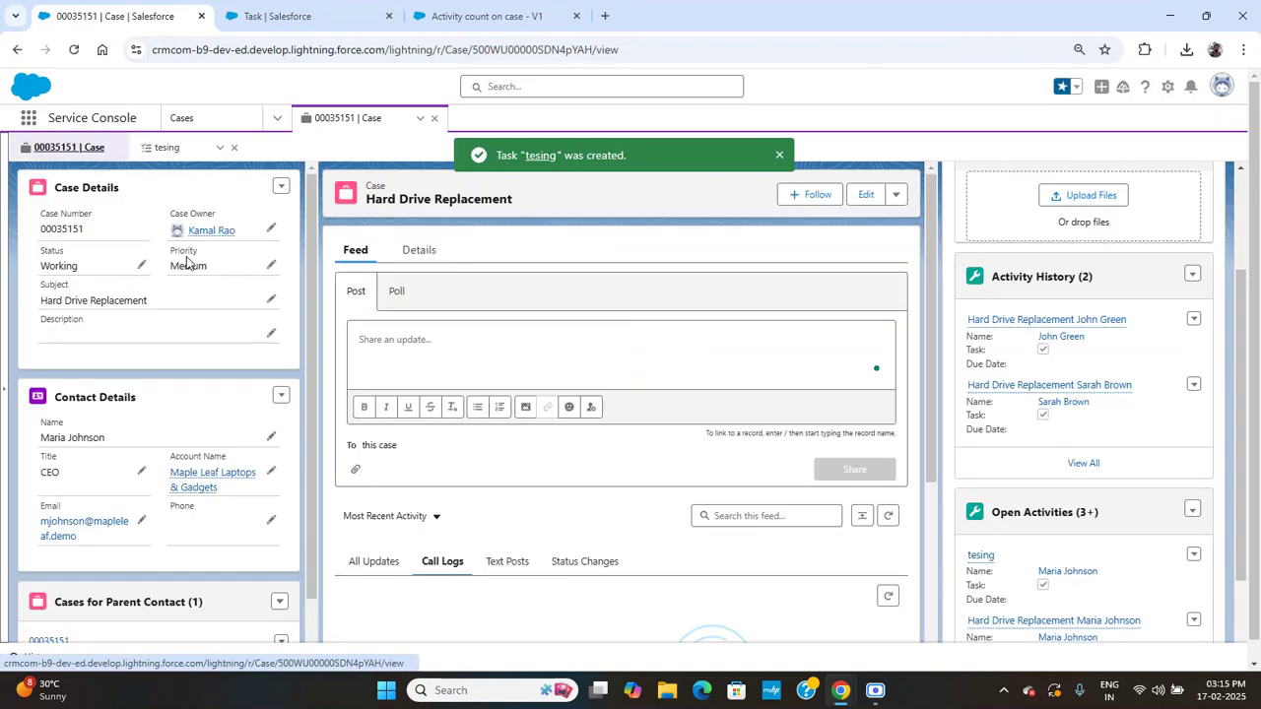
pyautogui.click(419, 250)
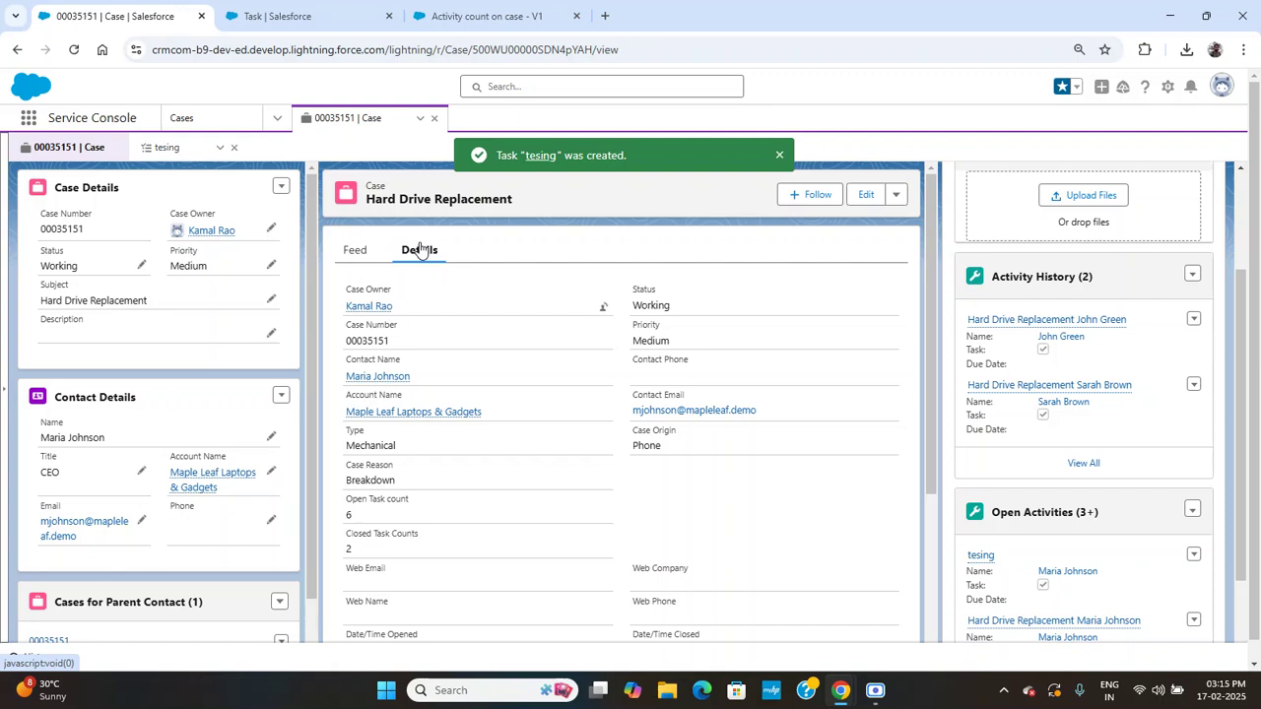
pyautogui.scroll(-2, 558, 480)
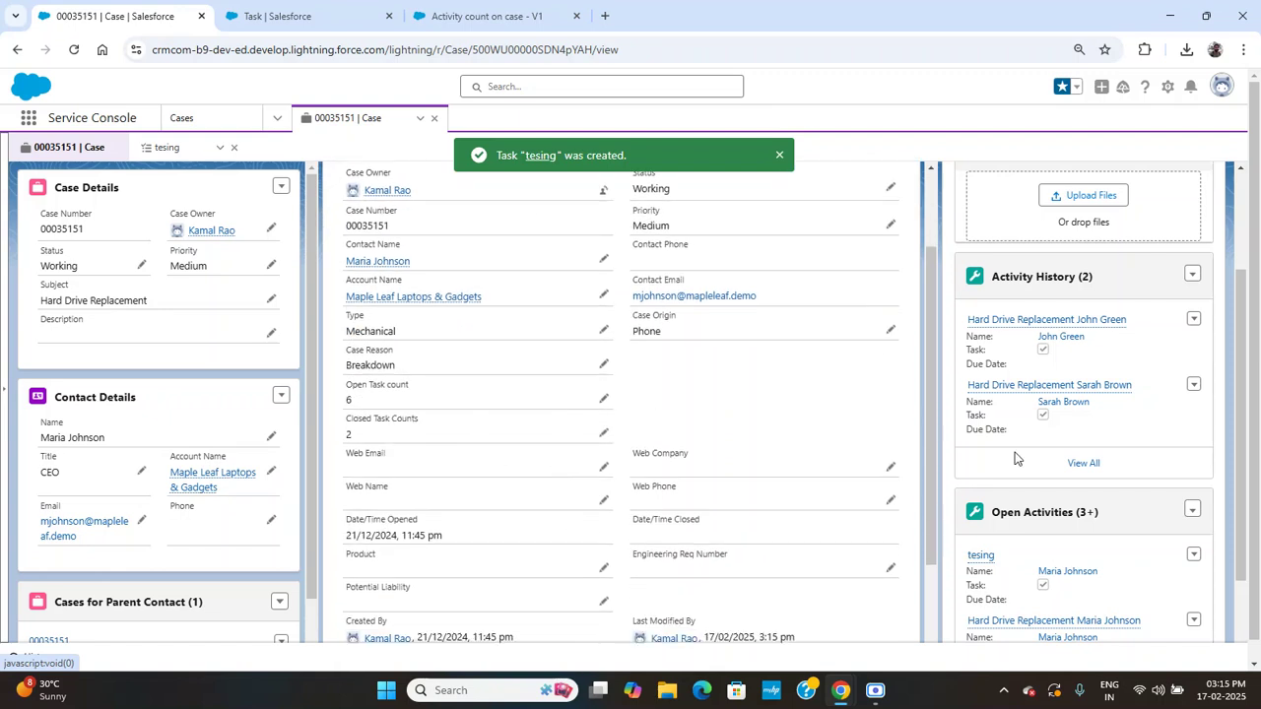
# Step: Review the case's full Open Activities and Activity History lists and close both lists
pyautogui.scroll(-1, 1094, 498)
pyautogui.scroll(-1, 1099, 509)
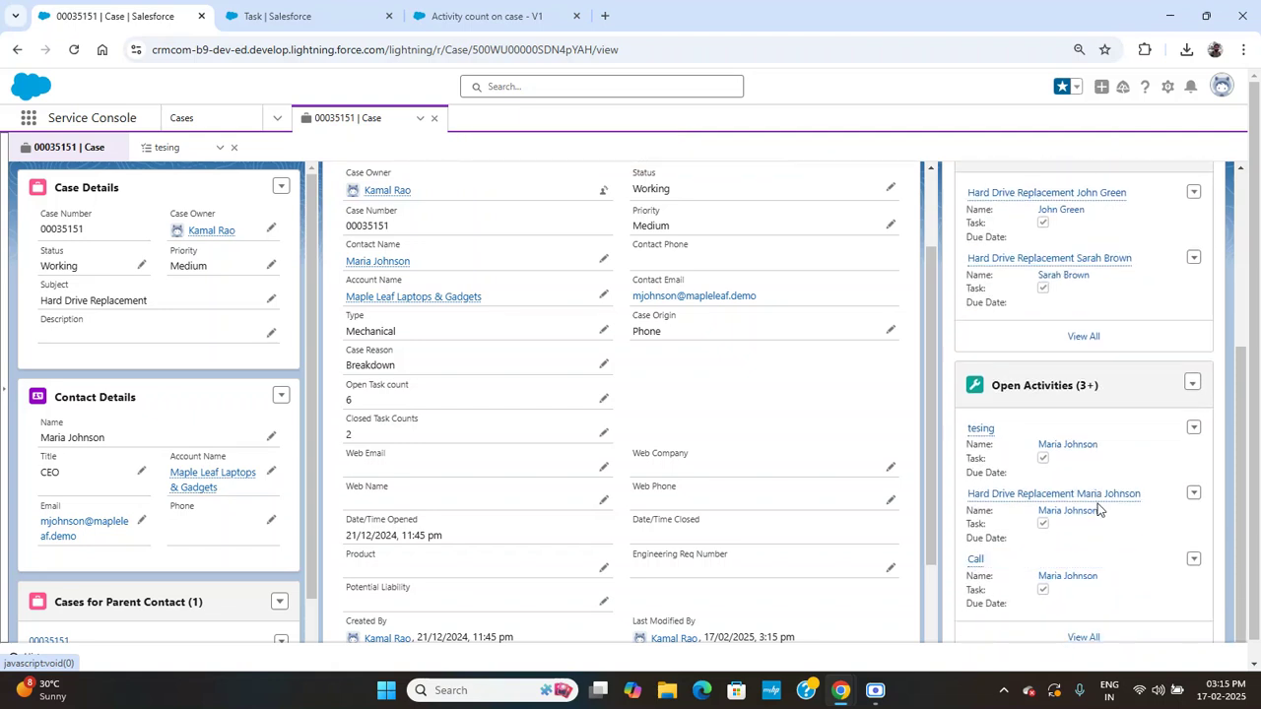
pyautogui.click(1081, 638)
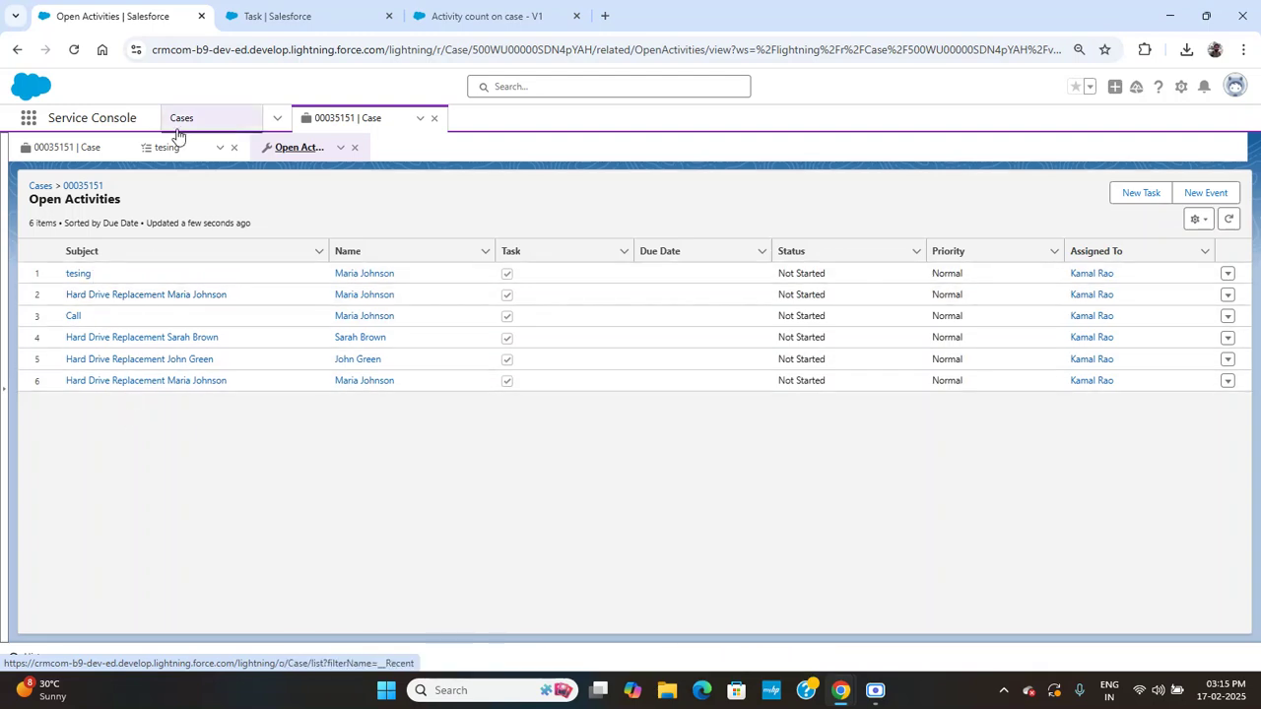
pyautogui.click(74, 148)
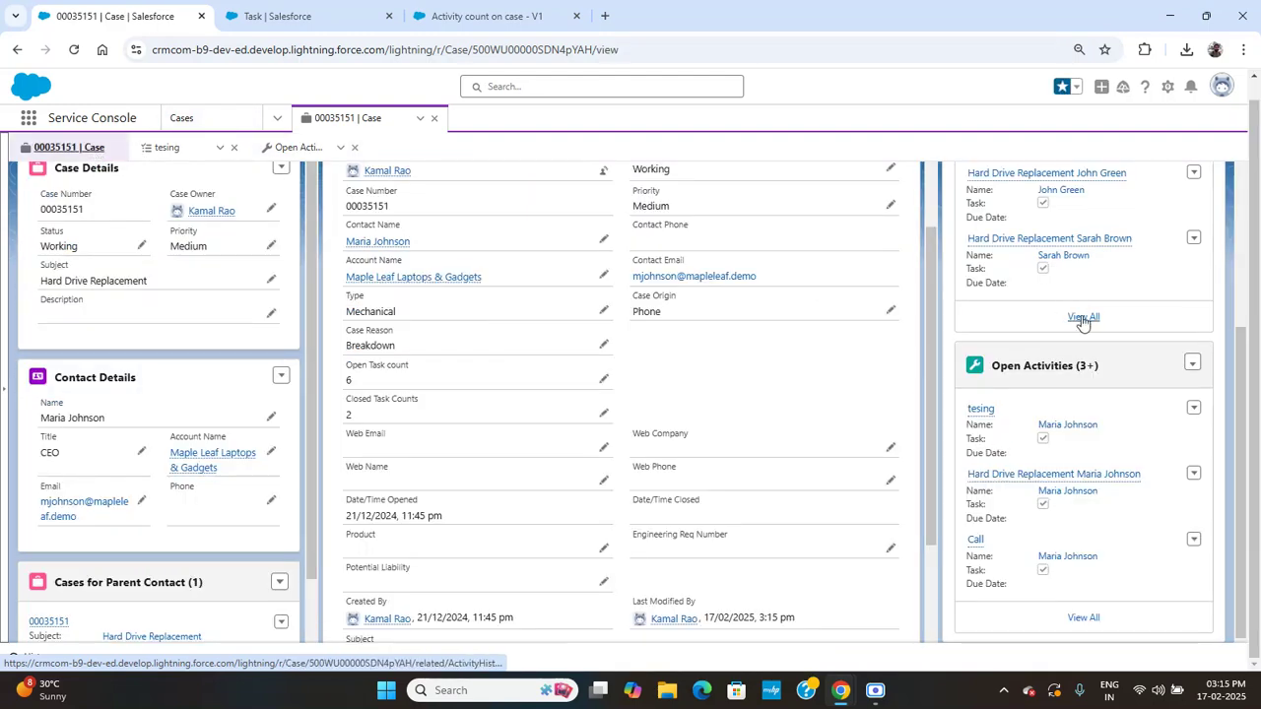
pyautogui.click(1082, 318)
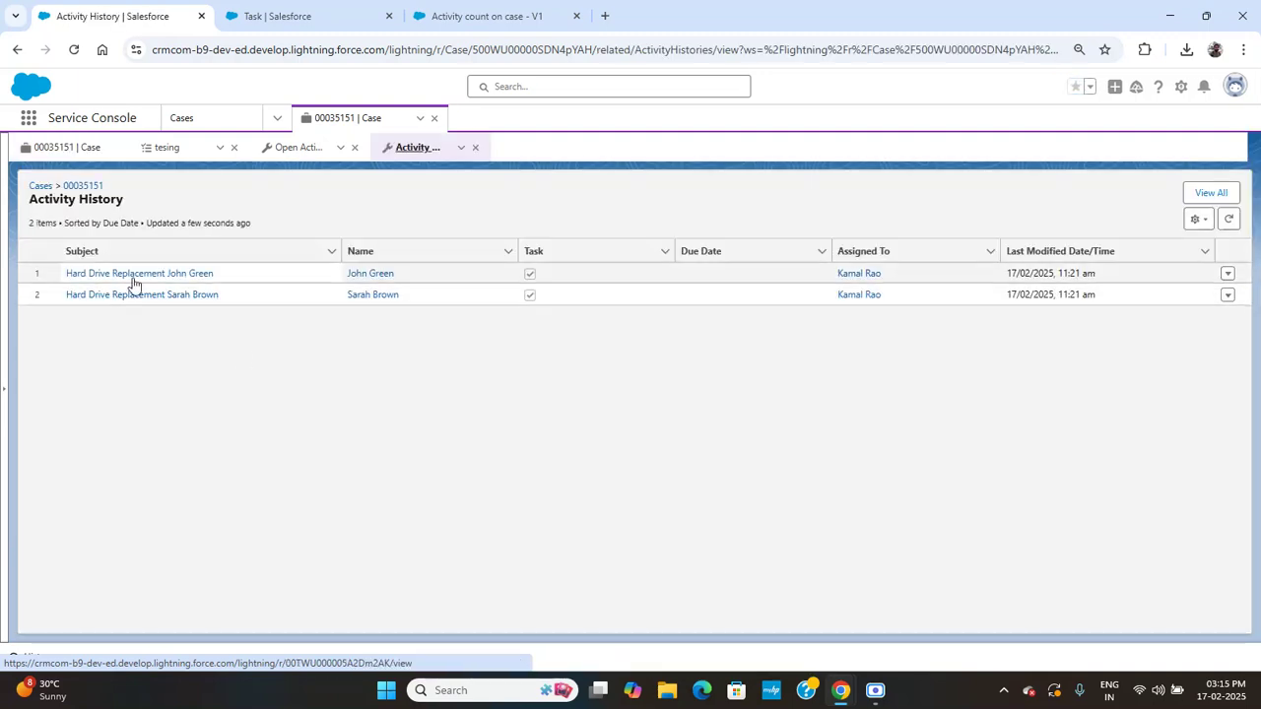
pyautogui.click(75, 150)
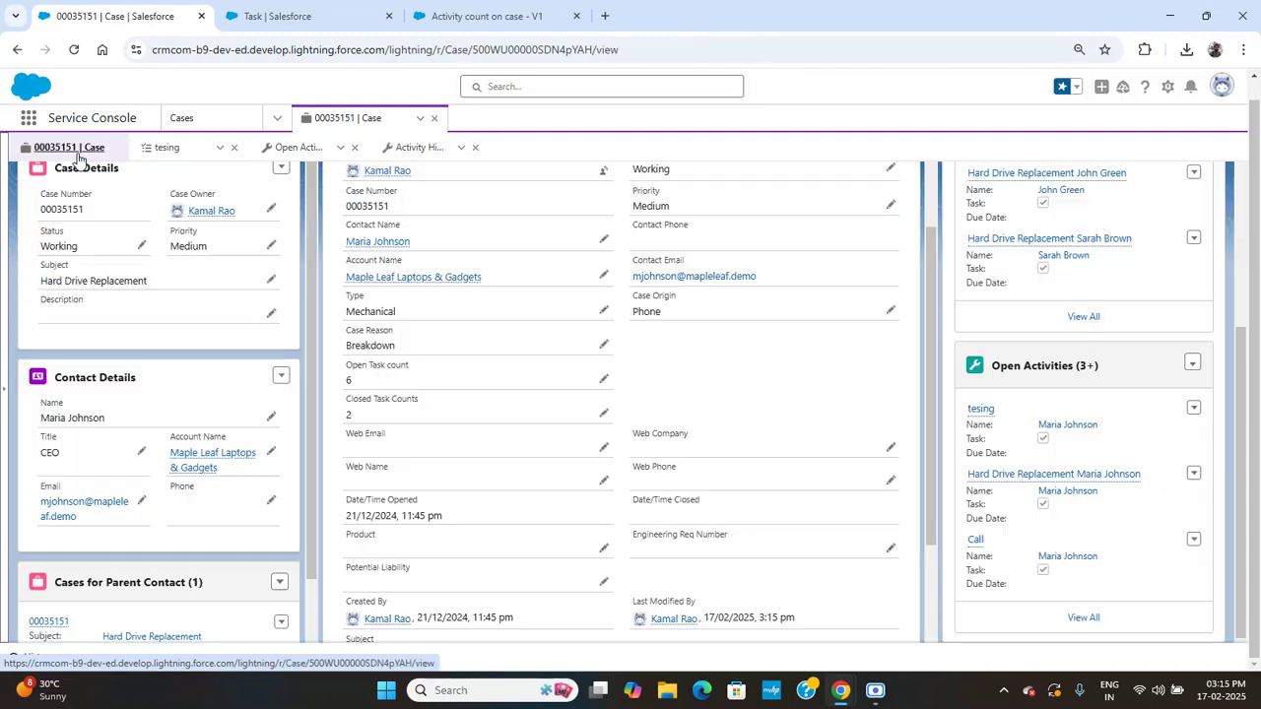
pyautogui.click(355, 148)
pyautogui.click(355, 148)
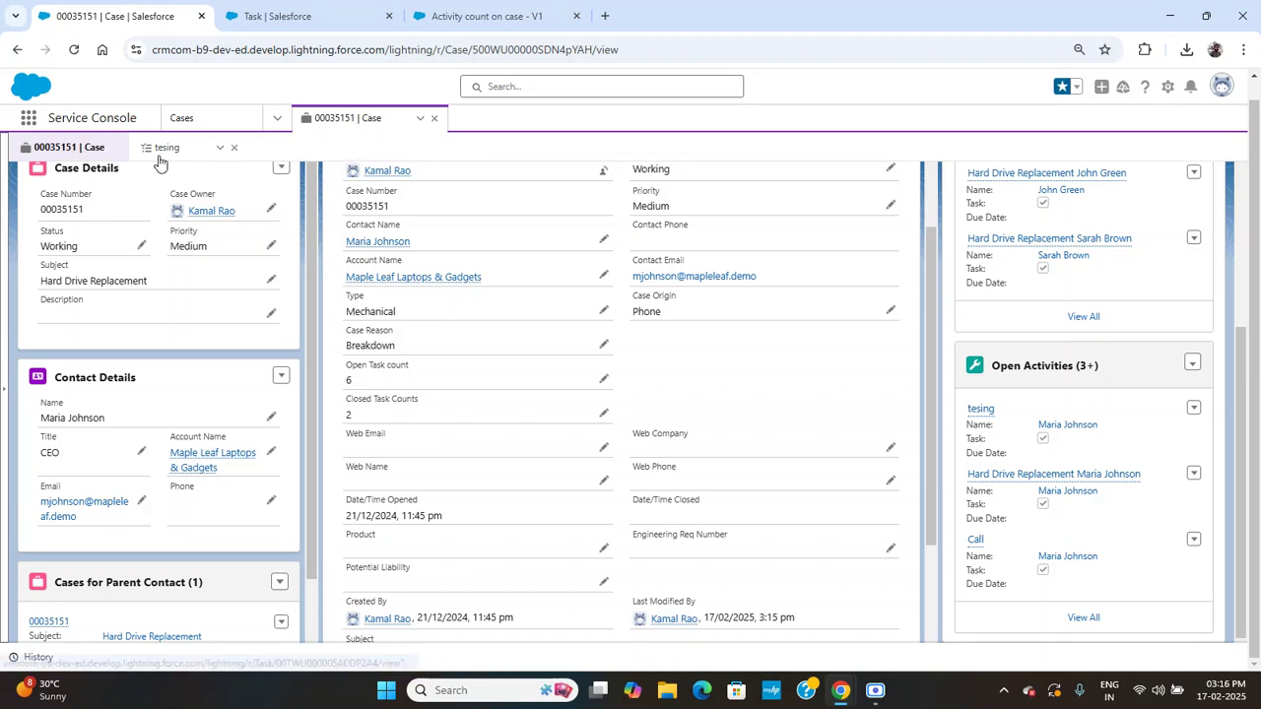
# Step: Mark the tesing task as complete and close its record
pyautogui.click(192, 150)
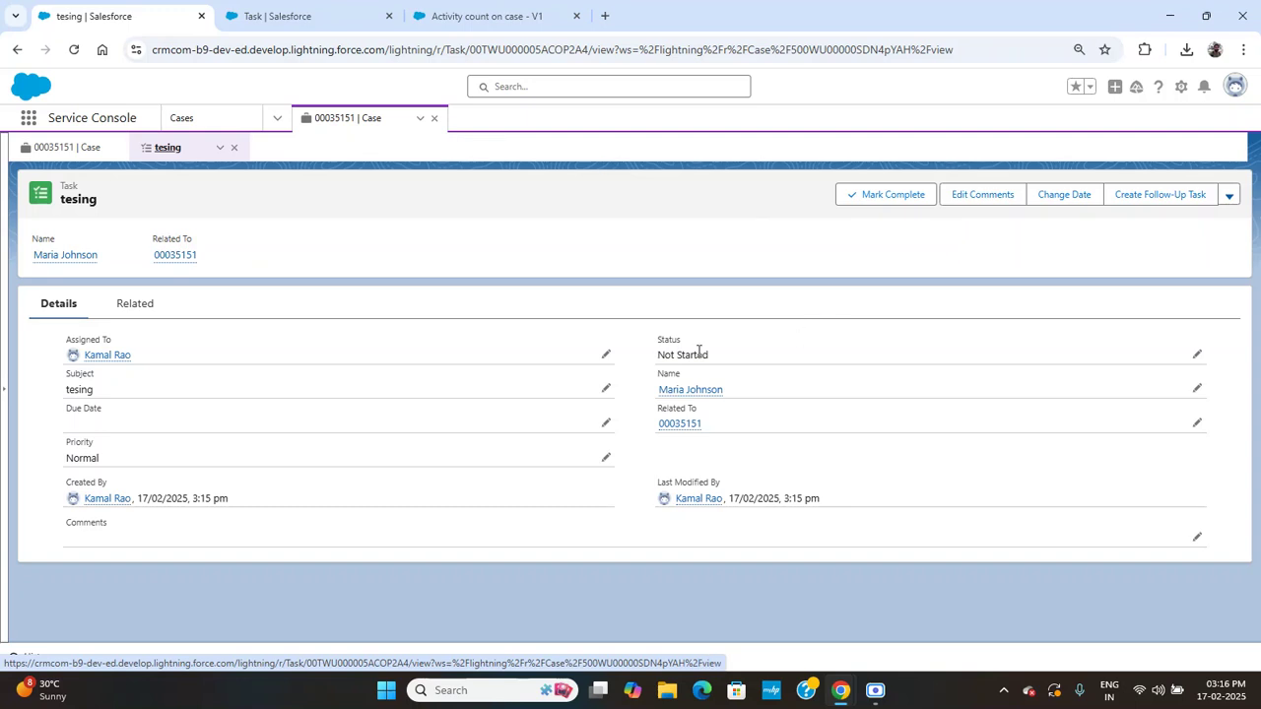
pyautogui.click(889, 196)
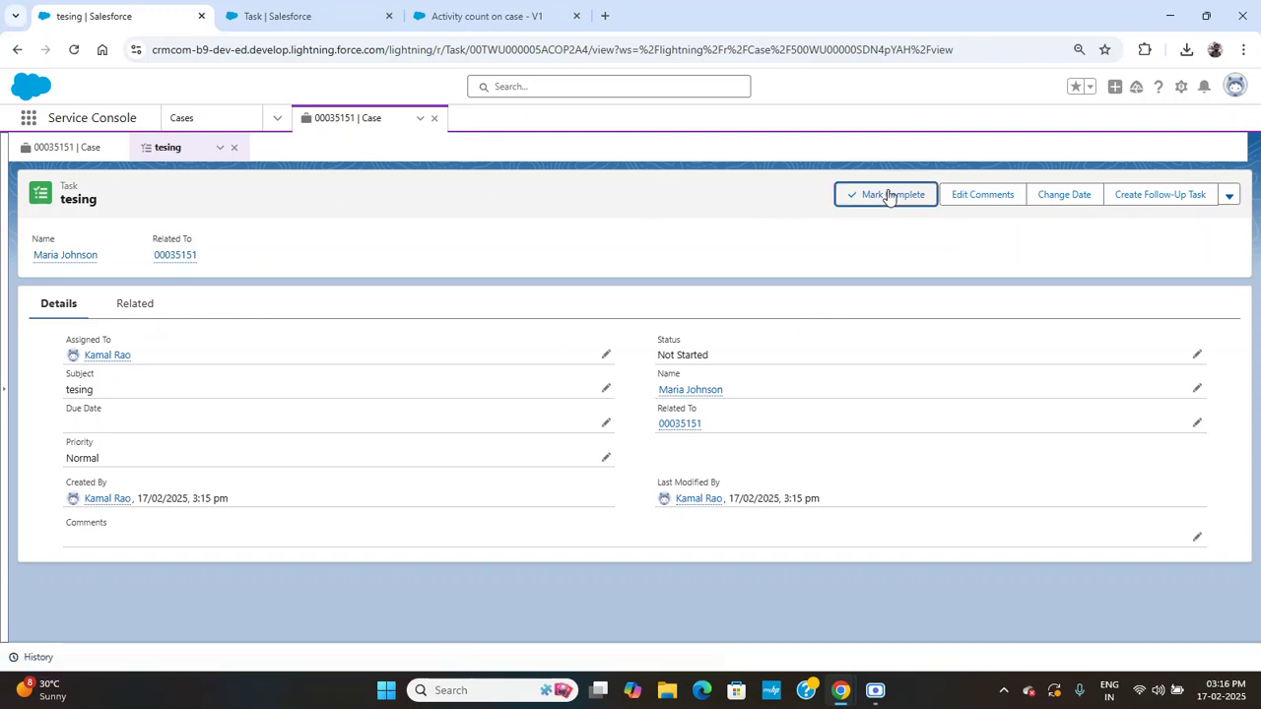
pyautogui.click(233, 147)
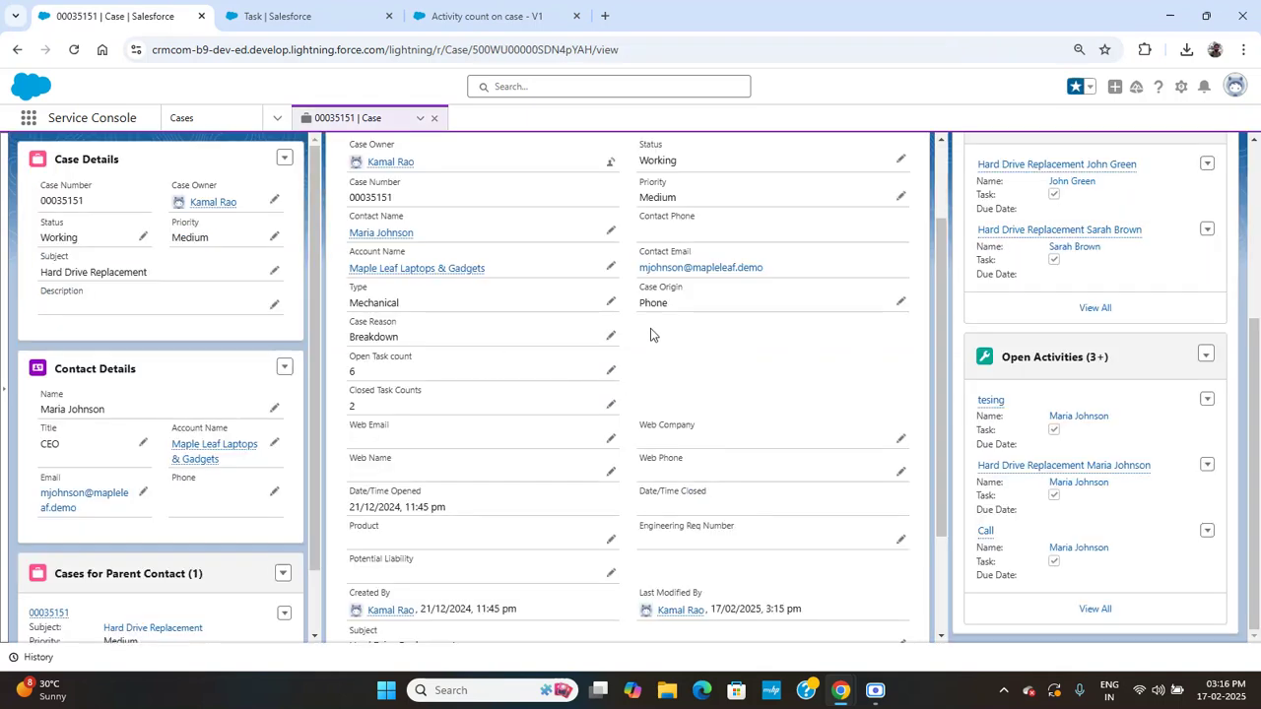
# Step: Refresh the case to check its open and closed task counts and return to the Activity count on case flow
pyautogui.scroll(2, 653, 332)
pyautogui.click(420, 119)
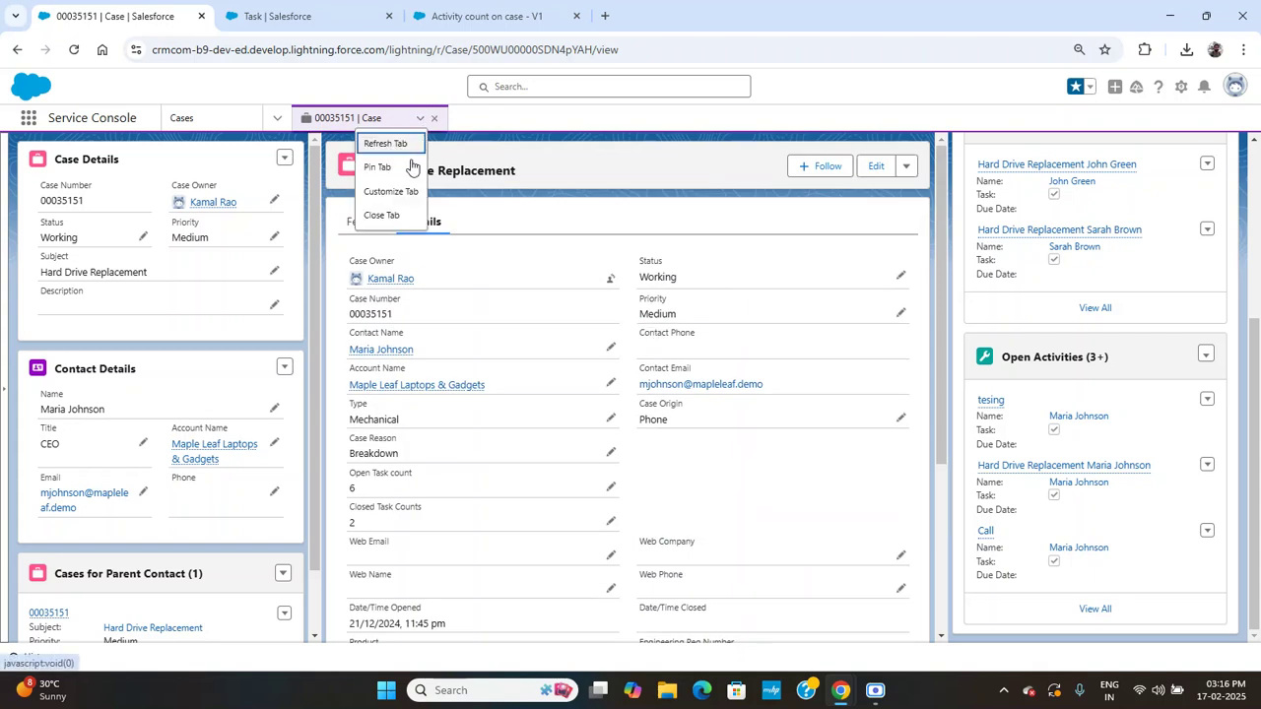
pyautogui.click(399, 155)
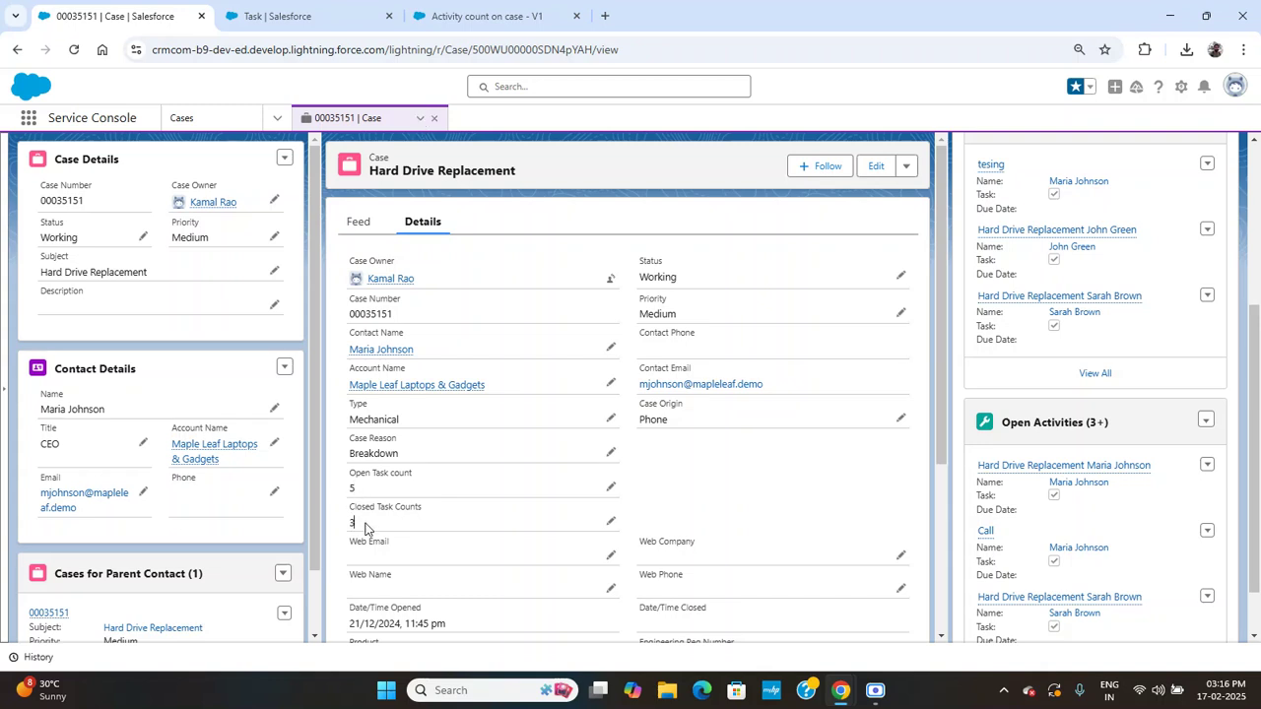
pyautogui.click(492, 16)
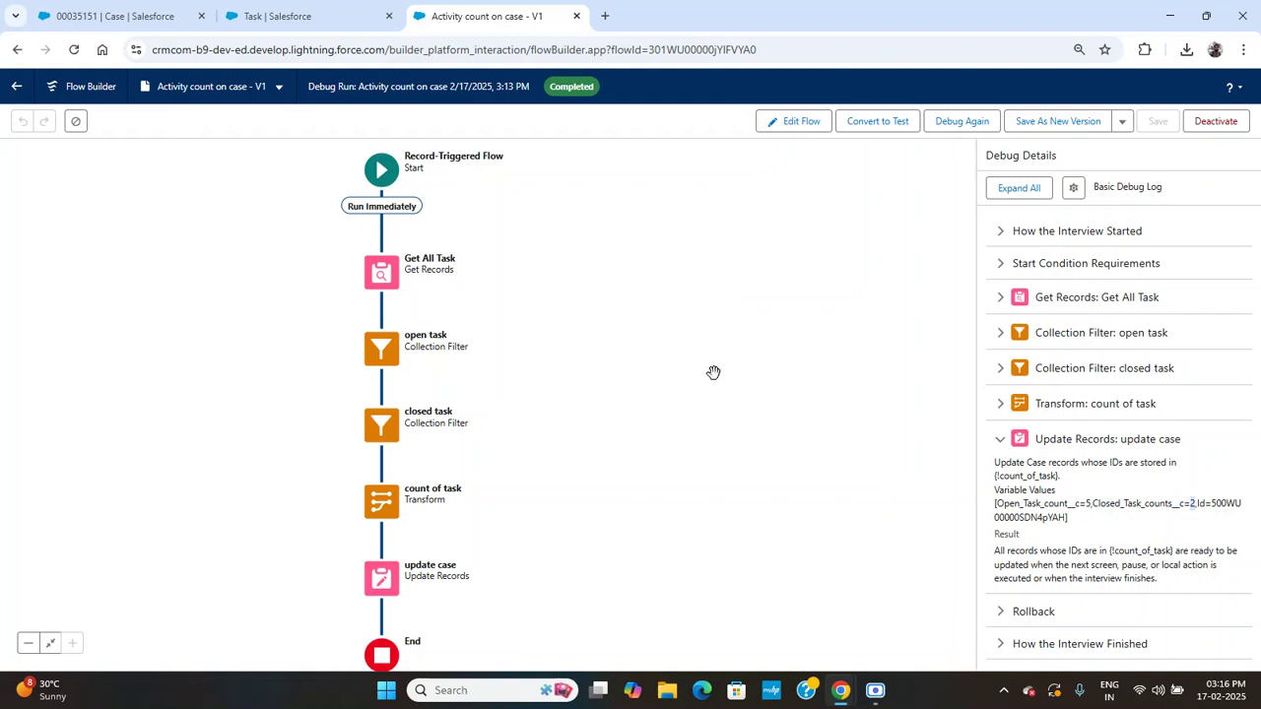